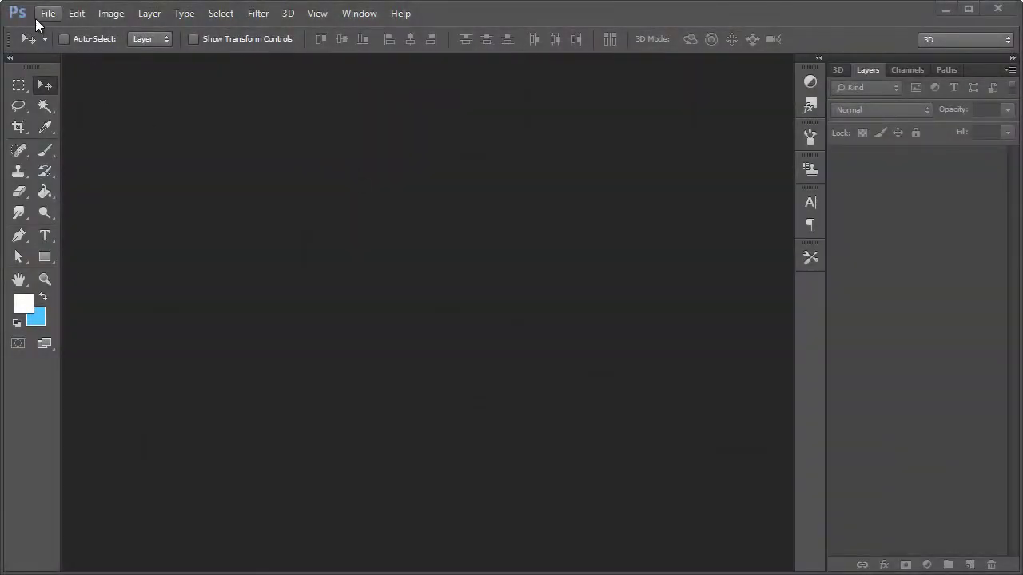
Create a new document titled 'War Poster' at 1280×720 px, 72 ppi, transparent background
left_click(46, 13)
left_click(49, 31)
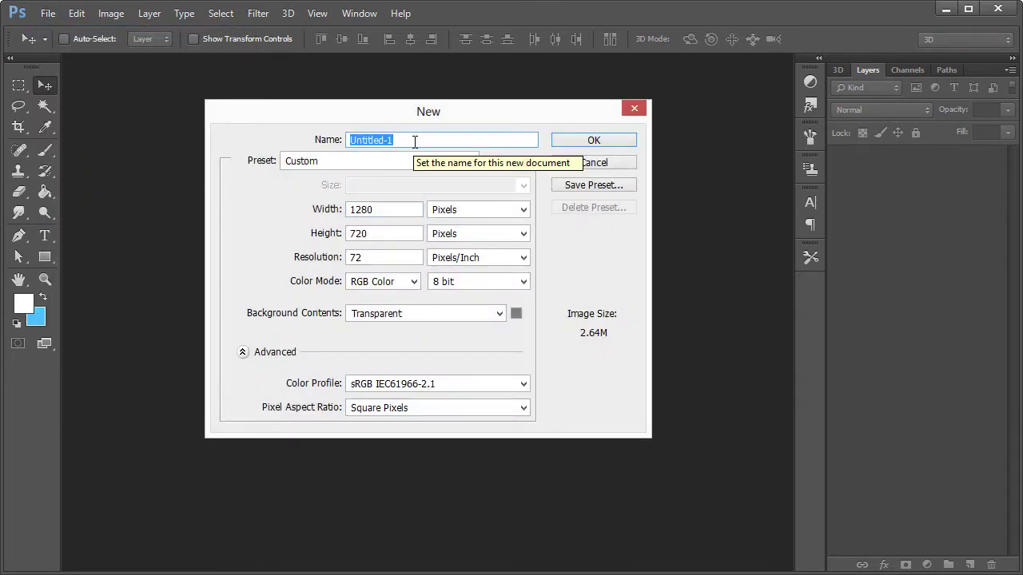
type("War Poster")
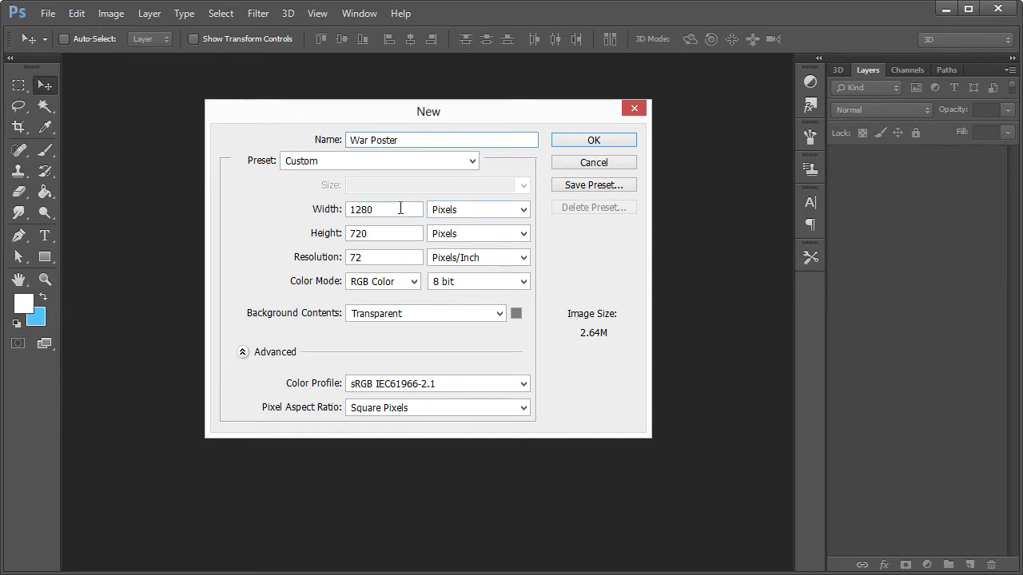
left_click_drag(399, 210, 347, 258)
left_click(382, 210)
left_click(386, 233)
left_click(364, 257)
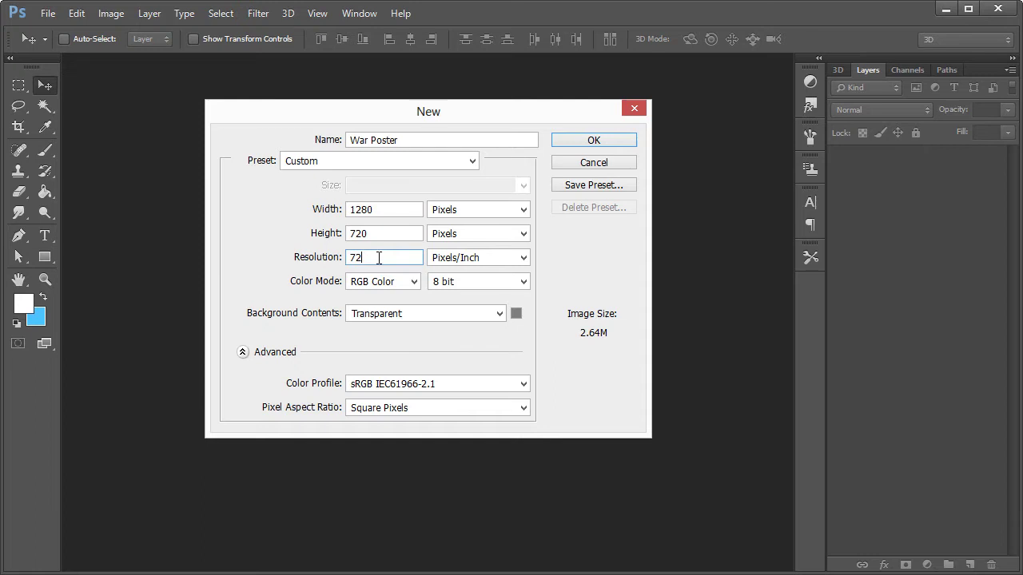
double_click(361, 257)
left_click(362, 257)
double_click(366, 259)
left_click(387, 258)
left_click(568, 143)
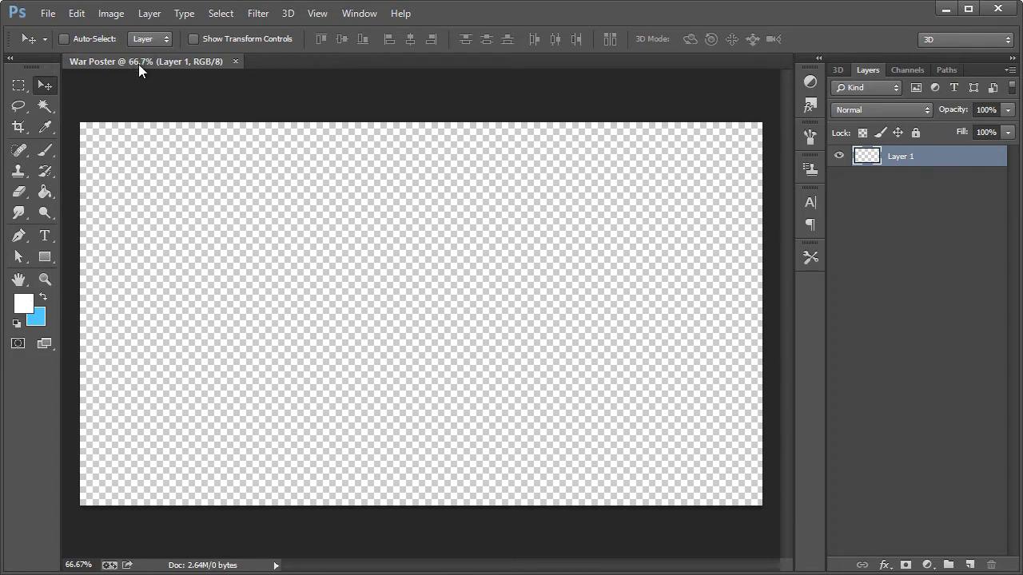
Set the foreground colour to #141414 and paint-bucket fill the canvas with it
left_click(43, 194)
left_click(23, 302)
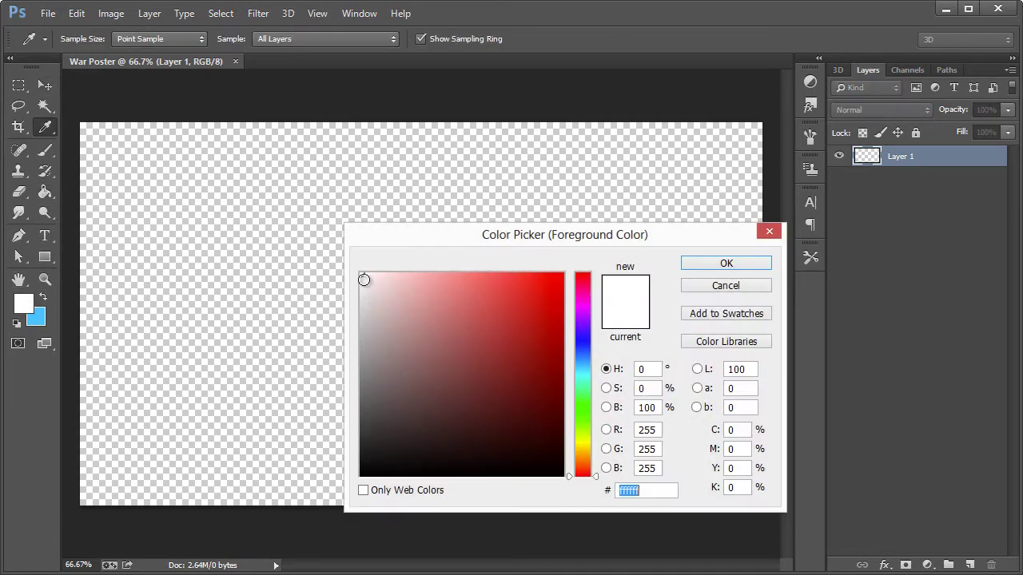
left_click_drag(402, 229, 244, 143)
left_click_drag(209, 373, 189, 372)
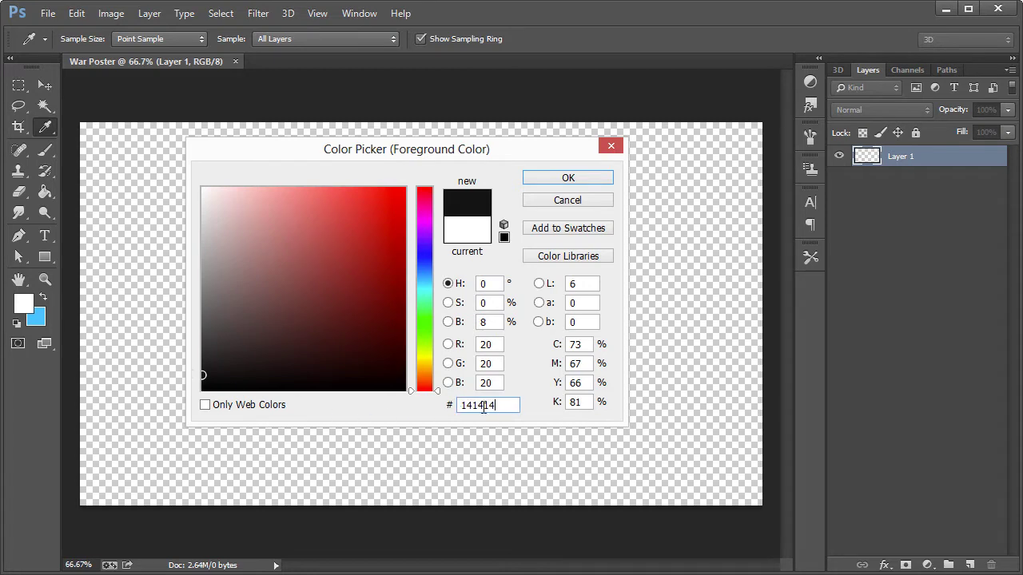
double_click(473, 406)
key("g")
left_click(567, 178)
left_click(484, 229)
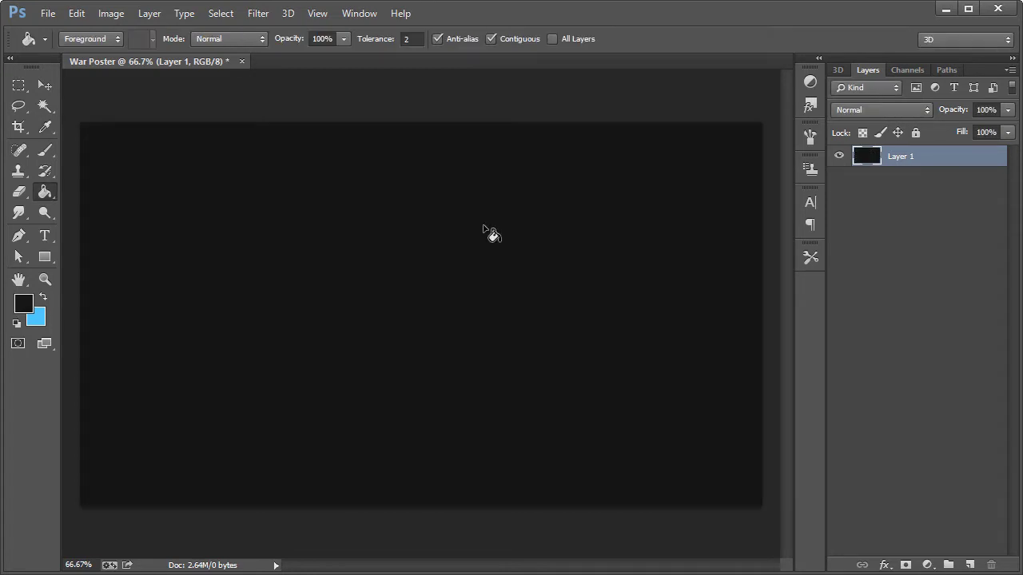
Rename Layer 1 to 'Background'
double_click(901, 157)
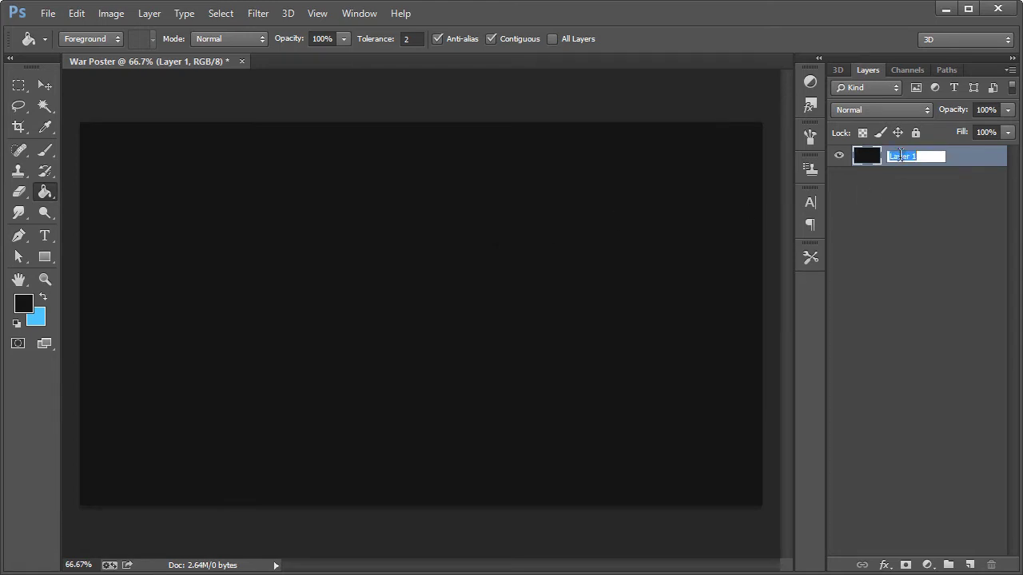
type("Background")
key("Return")
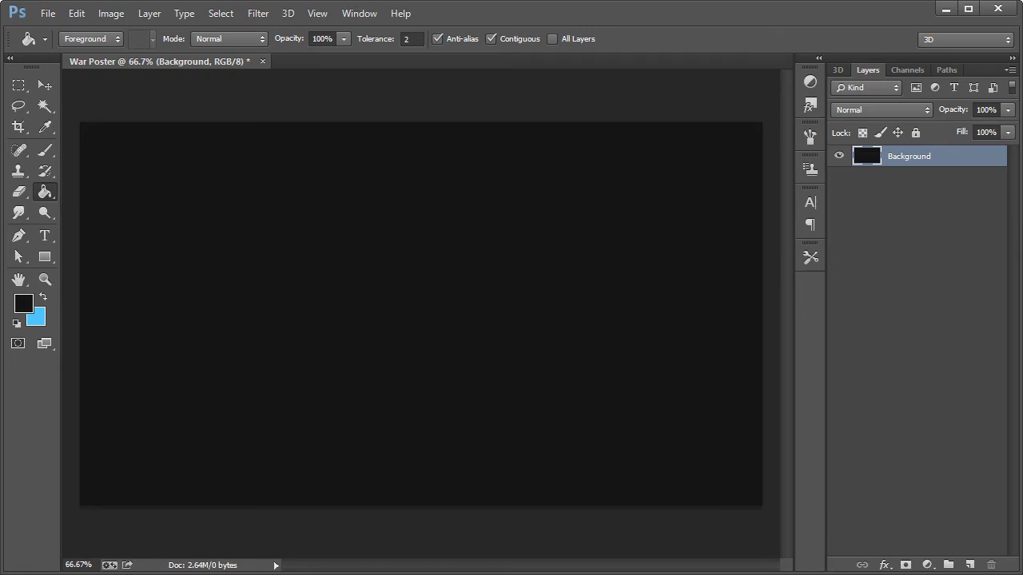
Copy the large Flickr panorama of massed uniformed men from Chrome
key("alt+Tab")
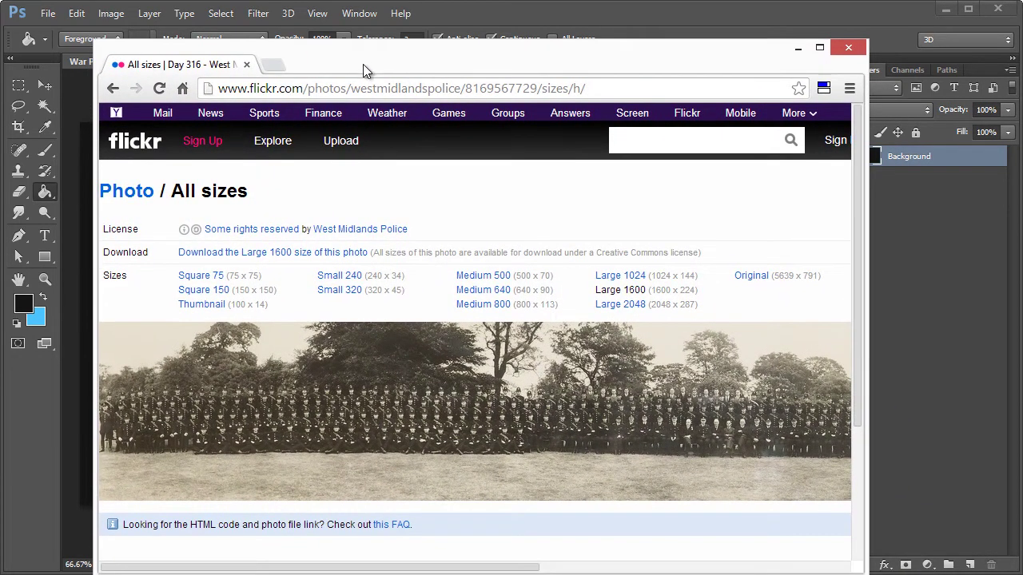
left_click_drag(362, 64, 400, 42)
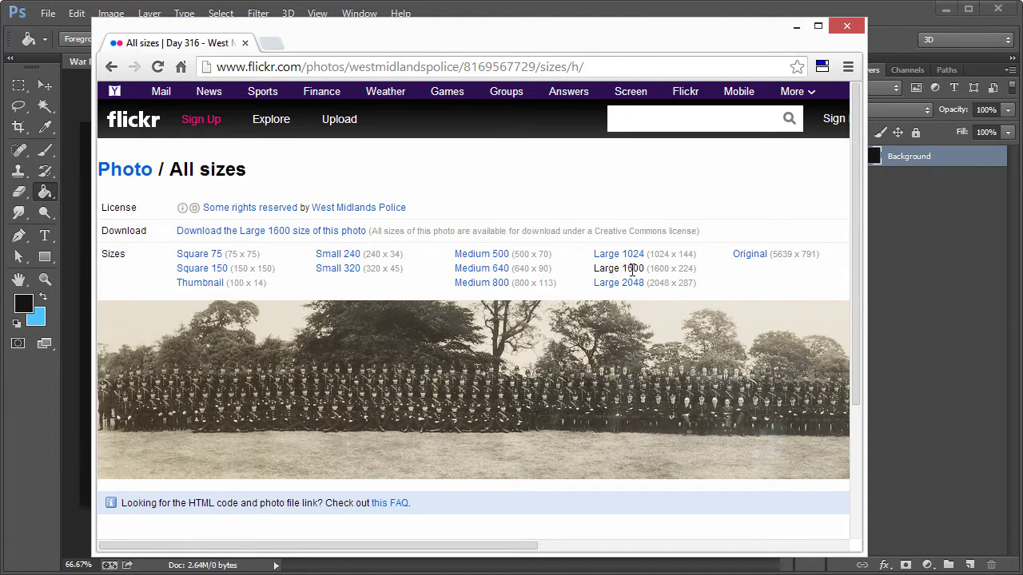
right_click(370, 370)
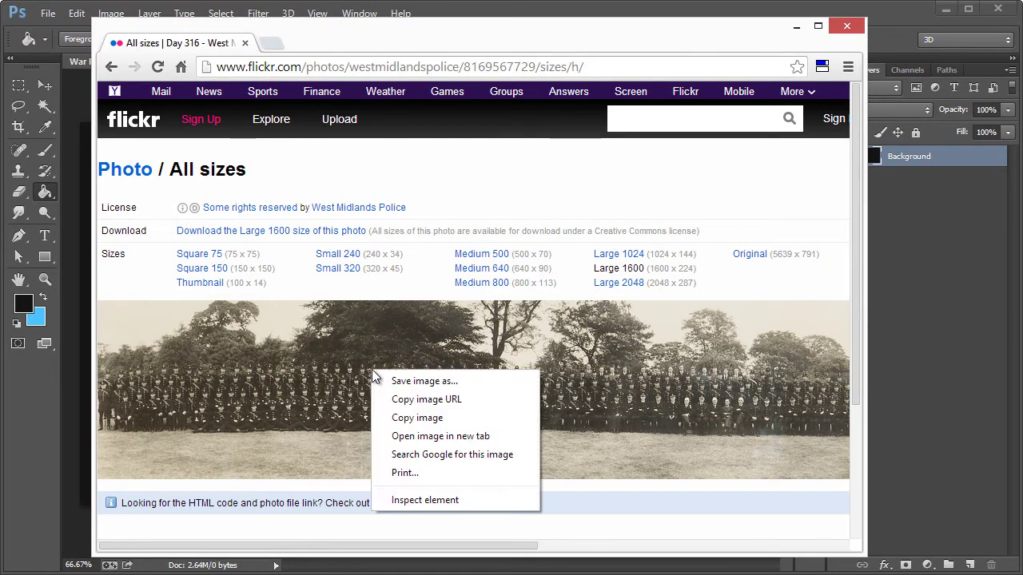
left_click(423, 419)
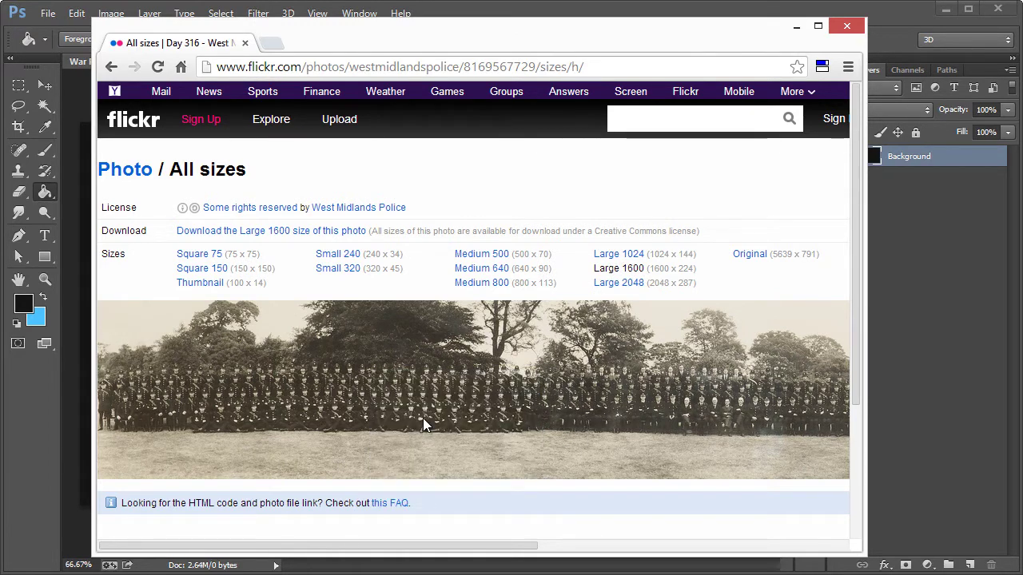
Back in Photoshop, paste the troop panorama as Layer 1 spanning the canvas width
left_click(796, 26)
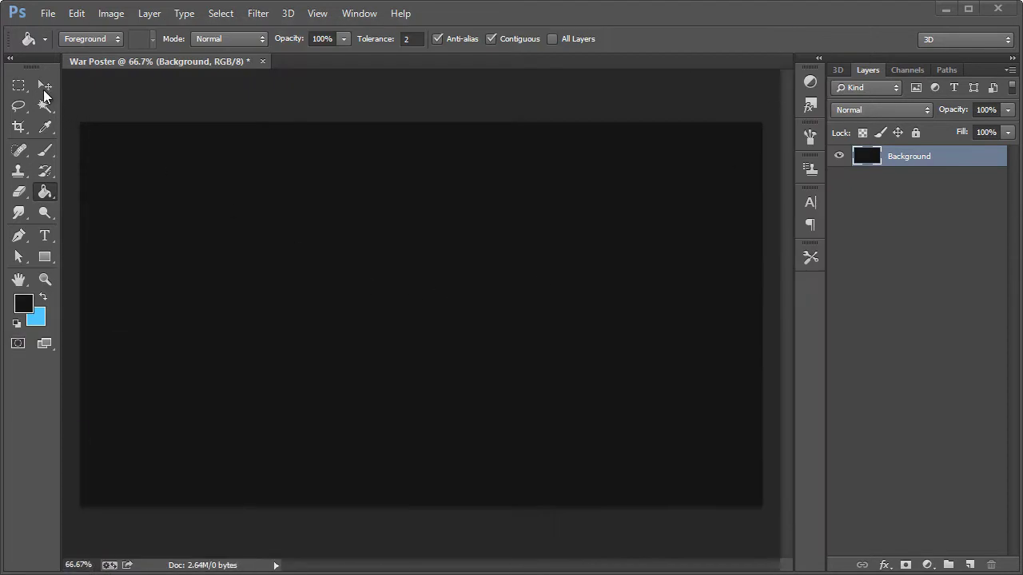
key("ctrl+v")
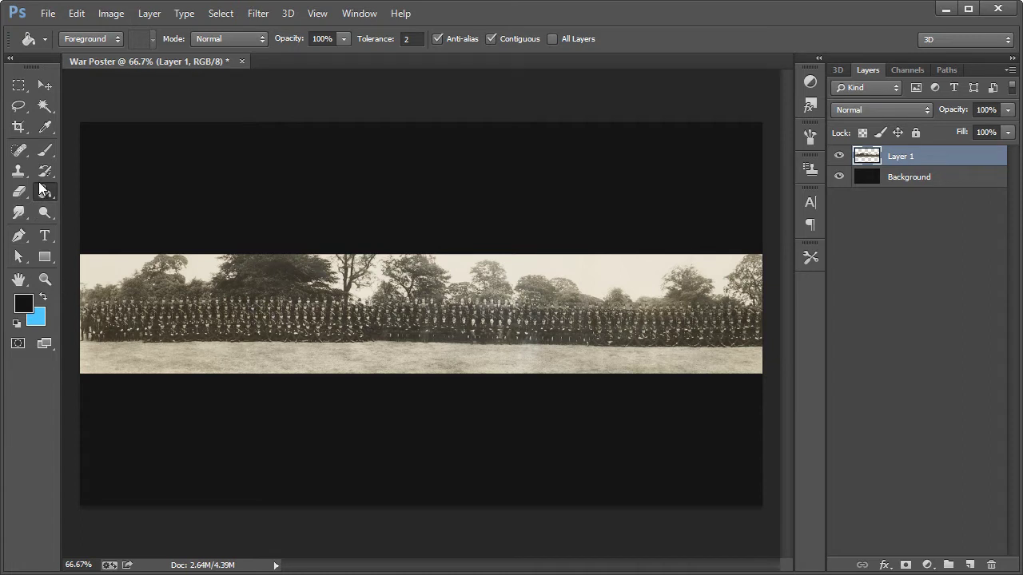
left_click(44, 150)
Set a soft 121 px eraser and erase the sky and treetops above the troops
left_click(18, 197)
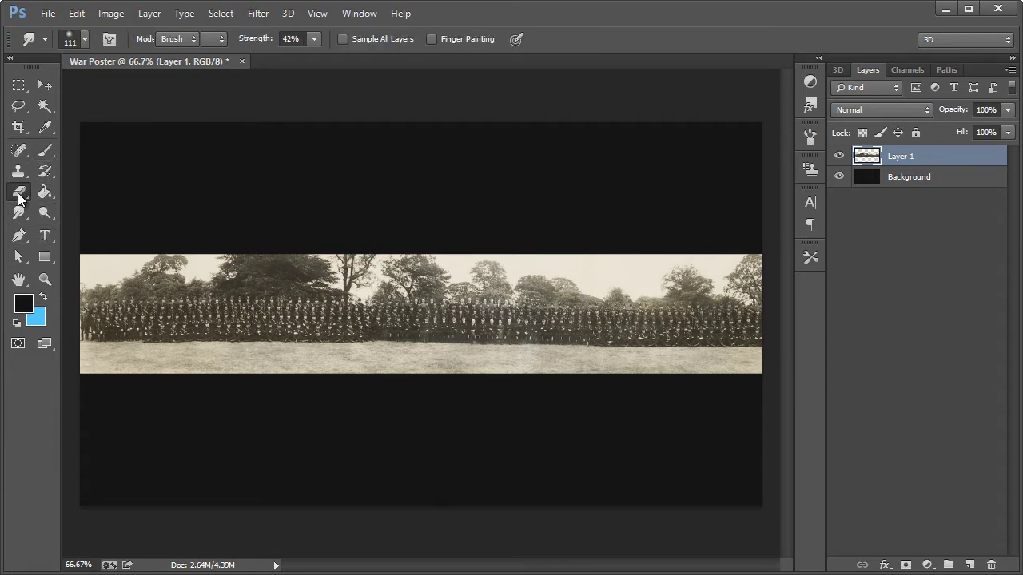
left_click(18, 193)
left_click(71, 192)
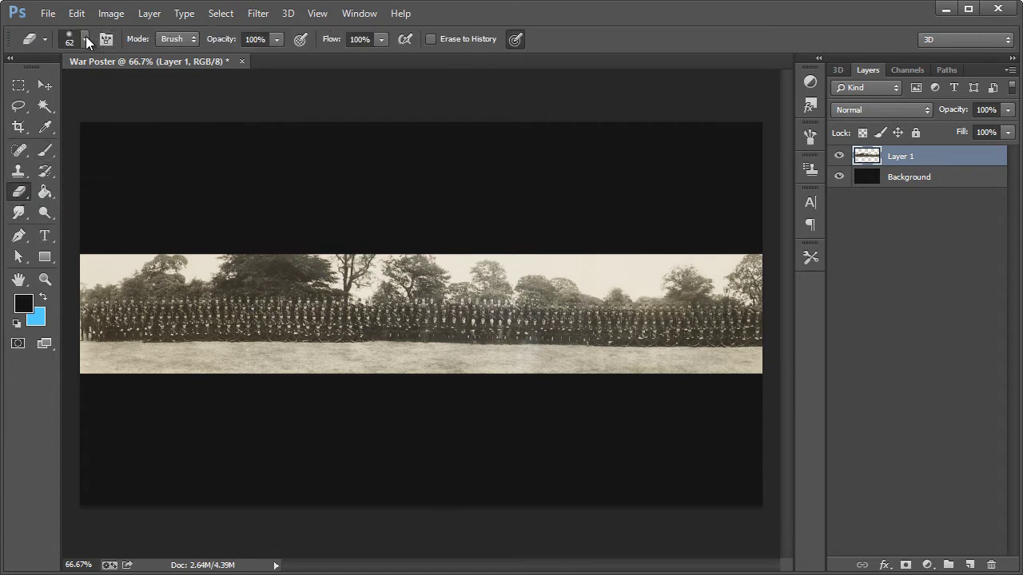
left_click(86, 38)
left_click_drag(116, 89, 149, 89)
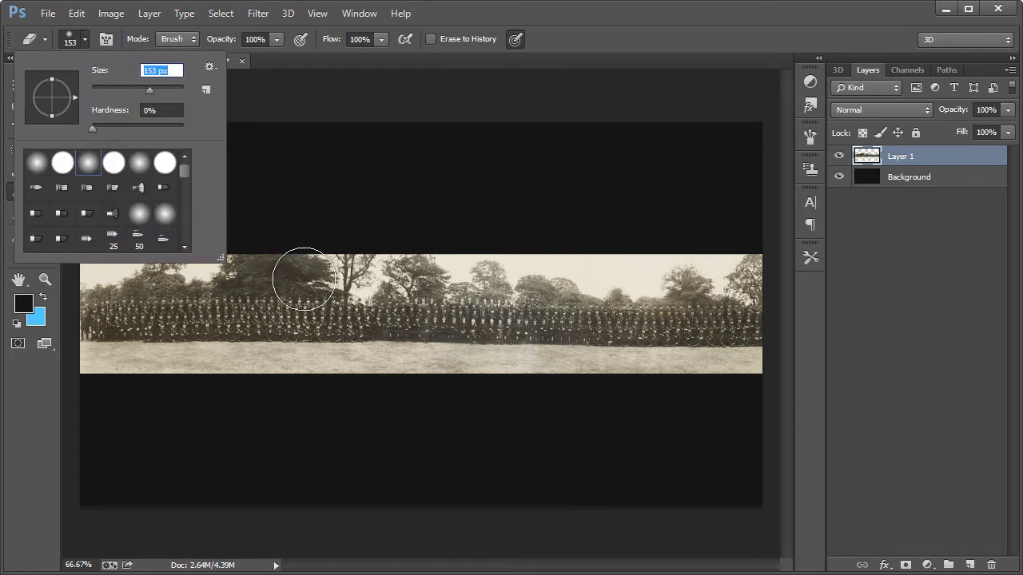
left_click(138, 88)
left_click_drag(139, 90, 142, 91)
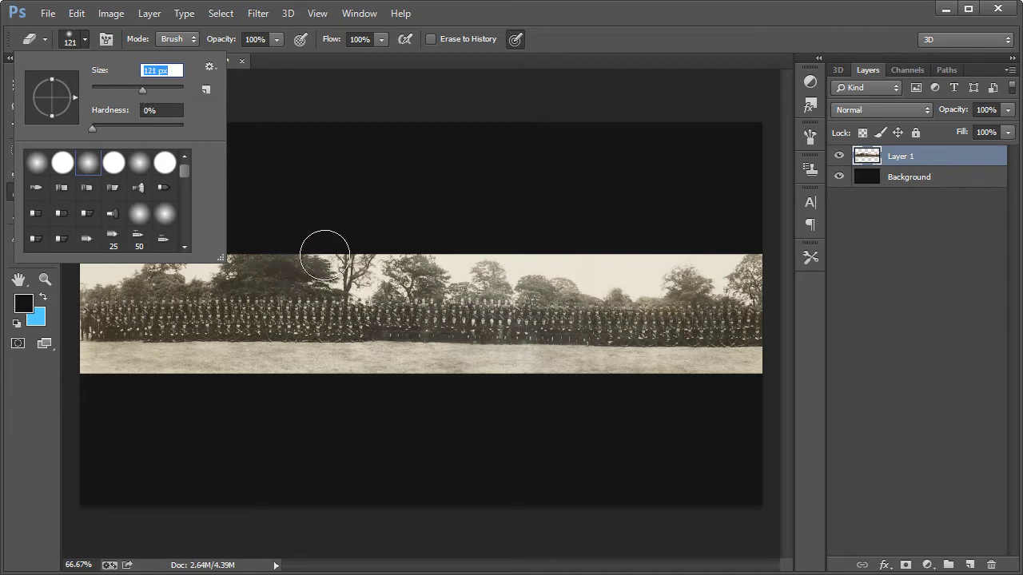
left_click(610, 32)
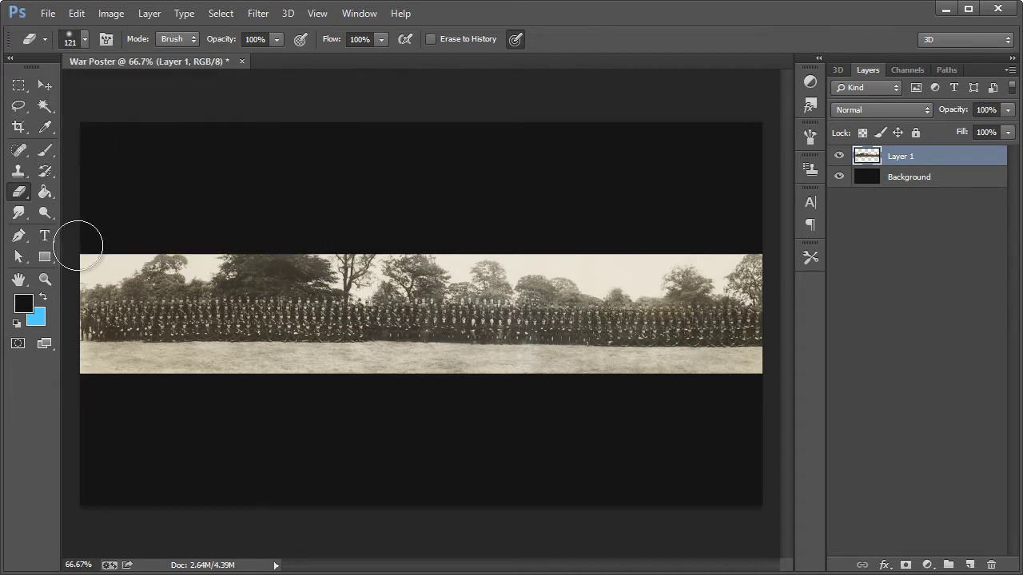
mouse_move(72, 260)
left_mouse_down()
mouse_move(144, 258)
mouse_move(96, 249)
mouse_move(650, 243)
mouse_move(564, 252)
mouse_move(770, 251)
mouse_move(381, 277)
mouse_move(114, 271)
left_mouse_up()
mouse_move(248, 262)
left_mouse_down()
mouse_move(767, 277)
mouse_move(63, 282)
mouse_move(521, 256)
mouse_move(758, 270)
mouse_move(613, 275)
mouse_move(764, 273)
mouse_move(724, 272)
mouse_move(749, 276)
left_mouse_up()
With a smaller eraser, remove the pale ground strip beneath the soldiers
left_click(85, 39)
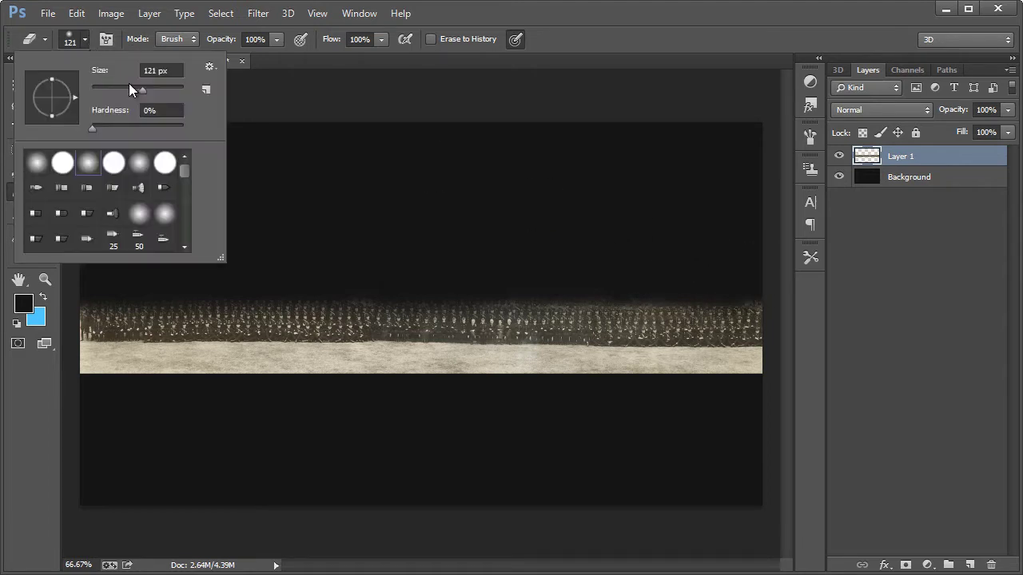
mouse_move(130, 84)
left_mouse_down()
mouse_move(118, 86)
mouse_move(128, 87)
left_mouse_up()
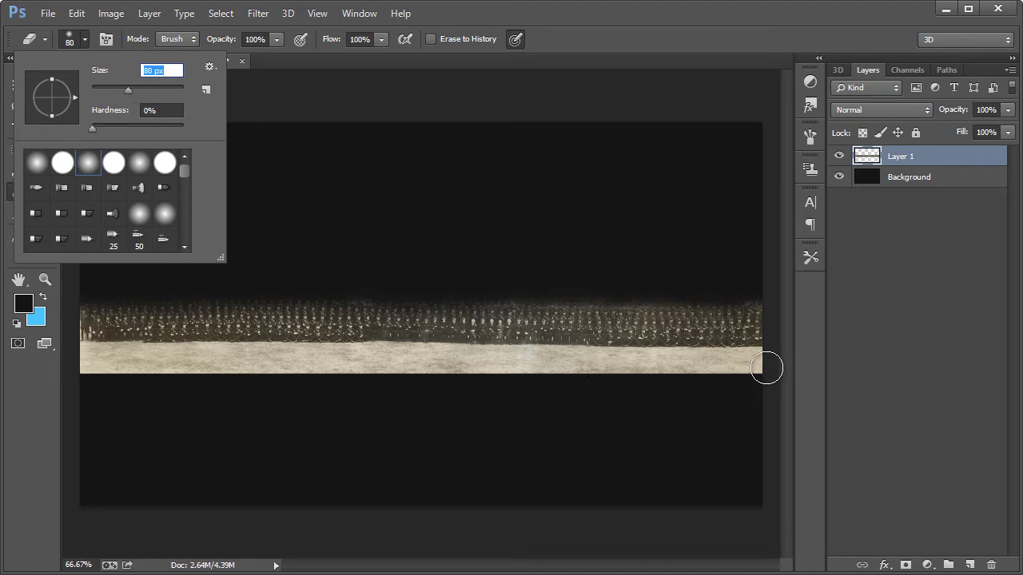
mouse_move(767, 367)
left_mouse_down()
mouse_move(219, 392)
mouse_move(80, 381)
mouse_move(622, 373)
mouse_move(776, 355)
mouse_move(120, 364)
left_mouse_up()
key("ctrl+z")
mouse_move(753, 361)
left_mouse_down()
mouse_move(272, 376)
mouse_move(82, 362)
mouse_move(67, 372)
mouse_move(234, 383)
mouse_move(46, 380)
mouse_move(761, 362)
mouse_move(83, 360)
mouse_move(328, 359)
left_mouse_up()
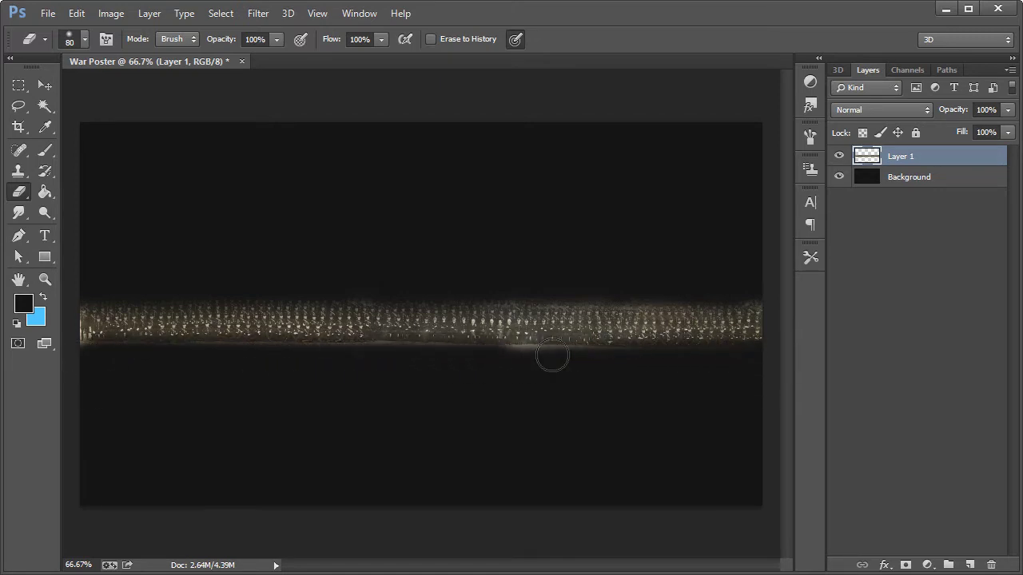
mouse_move(557, 356)
left_mouse_down()
mouse_move(762, 351)
mouse_move(72, 359)
left_mouse_up()
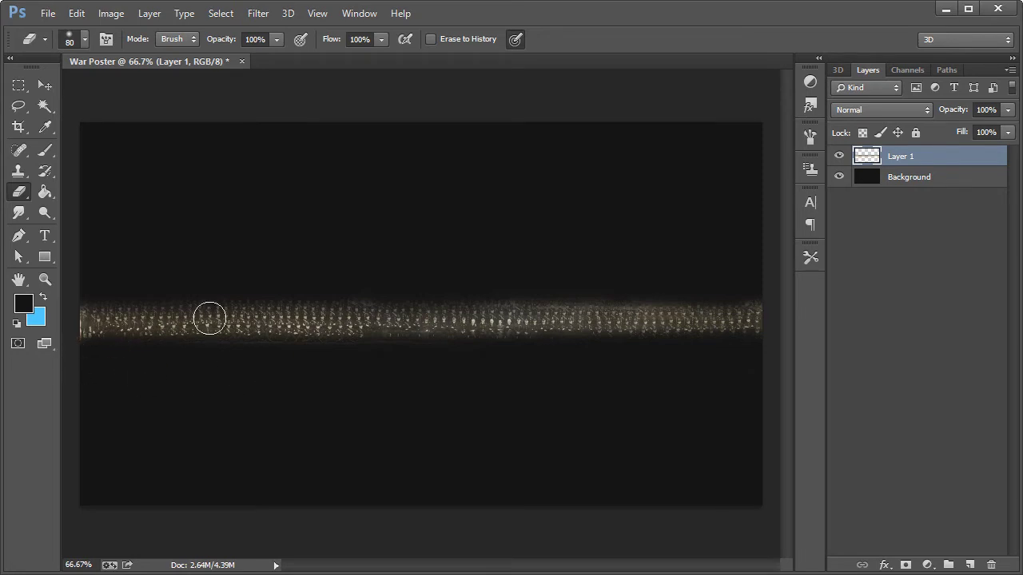
Zoom to 100%, rename the troop layer 'Army BG', and show the Adjustments panel
left_click(45, 279)
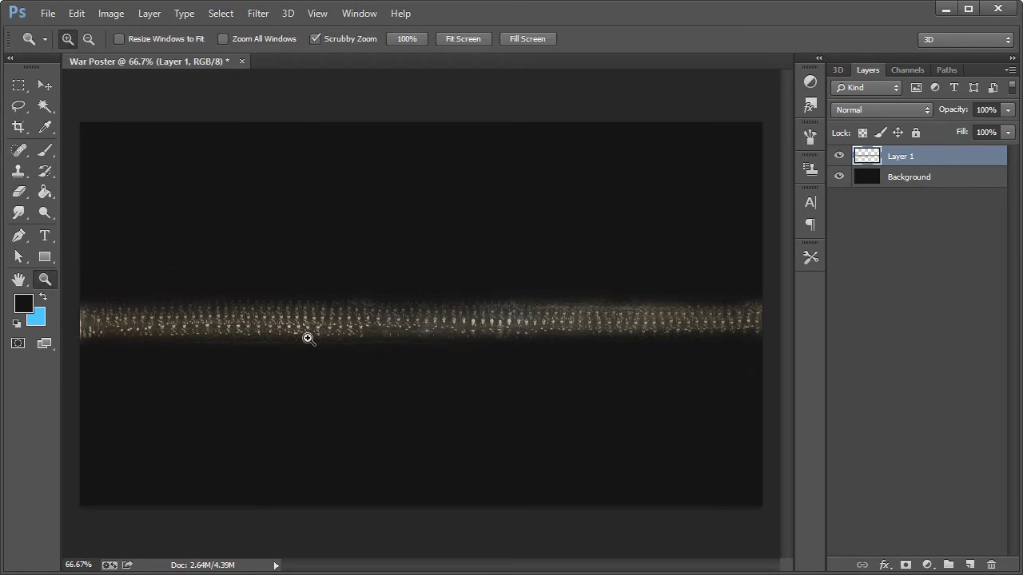
left_click(384, 346)
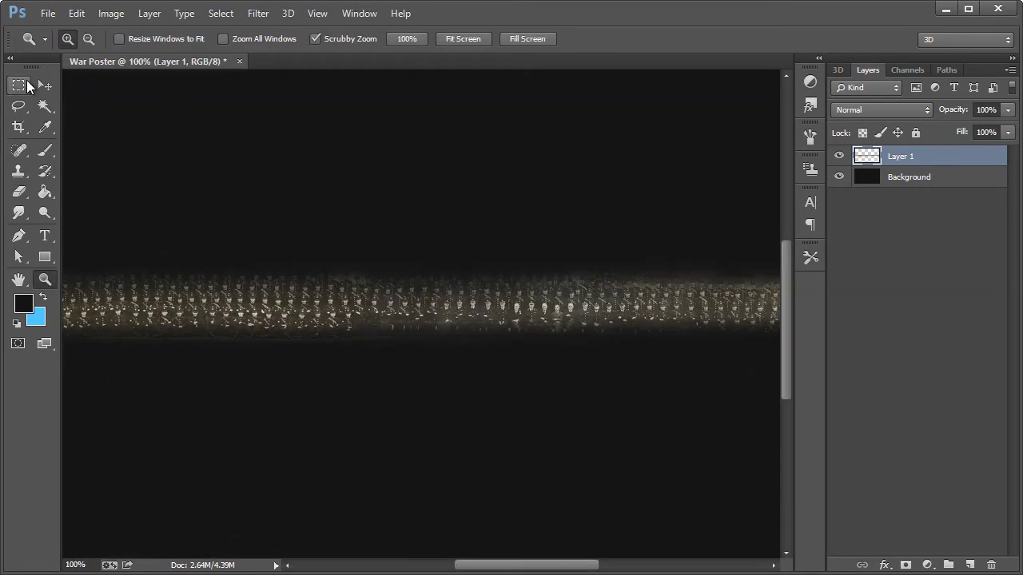
left_click(45, 86)
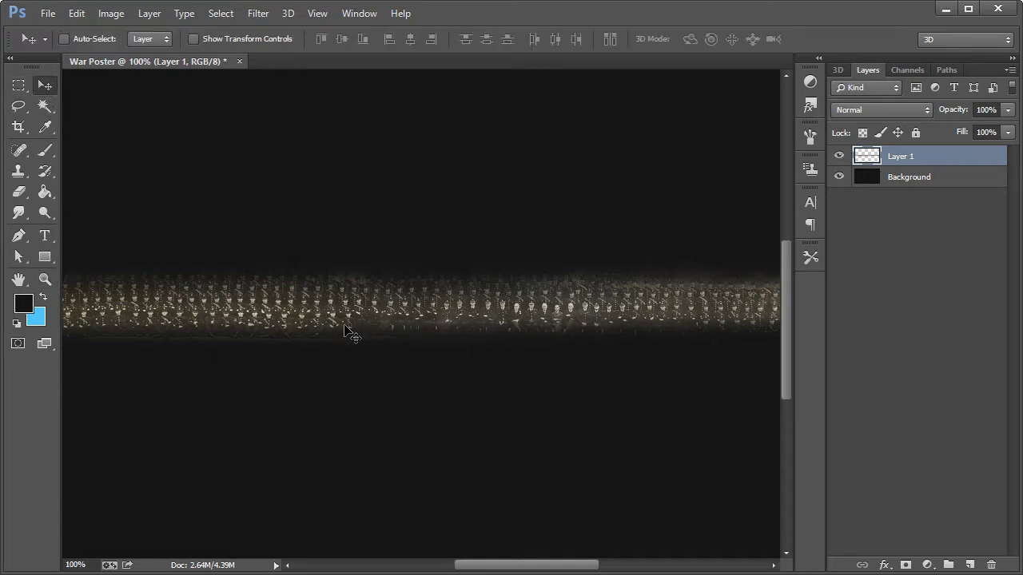
double_click(905, 159)
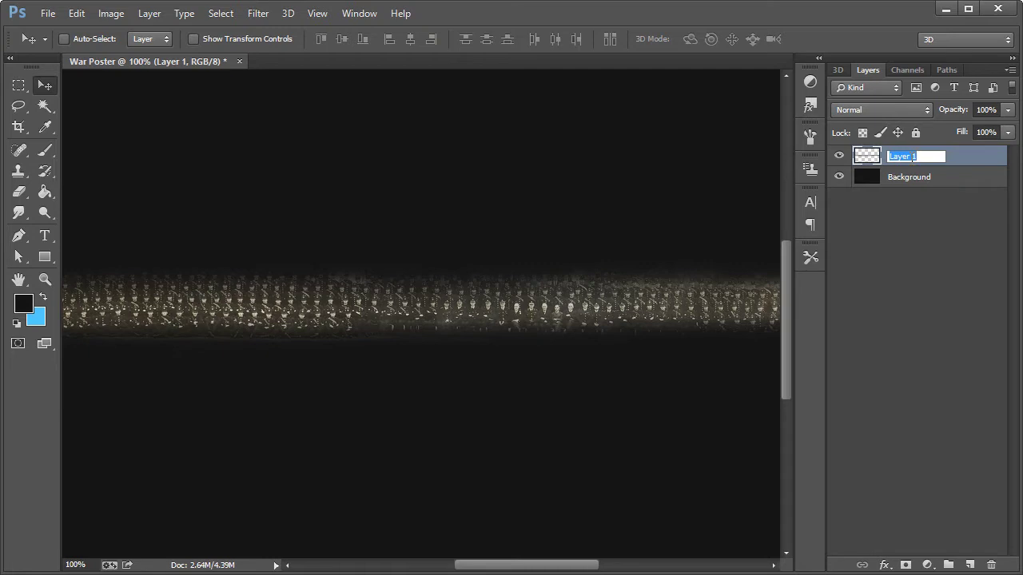
type("Army BG")
key("Return")
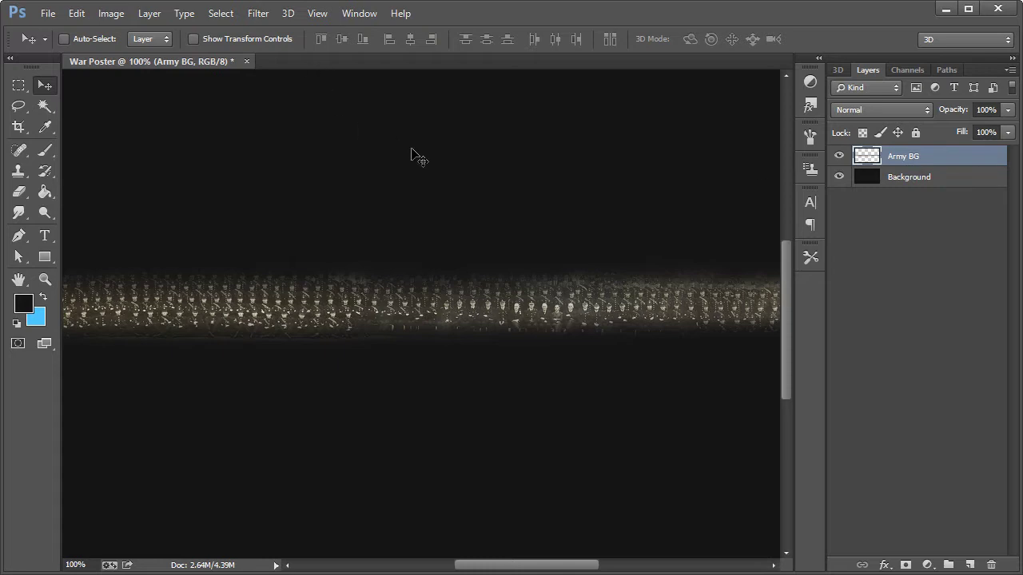
left_click(368, 16)
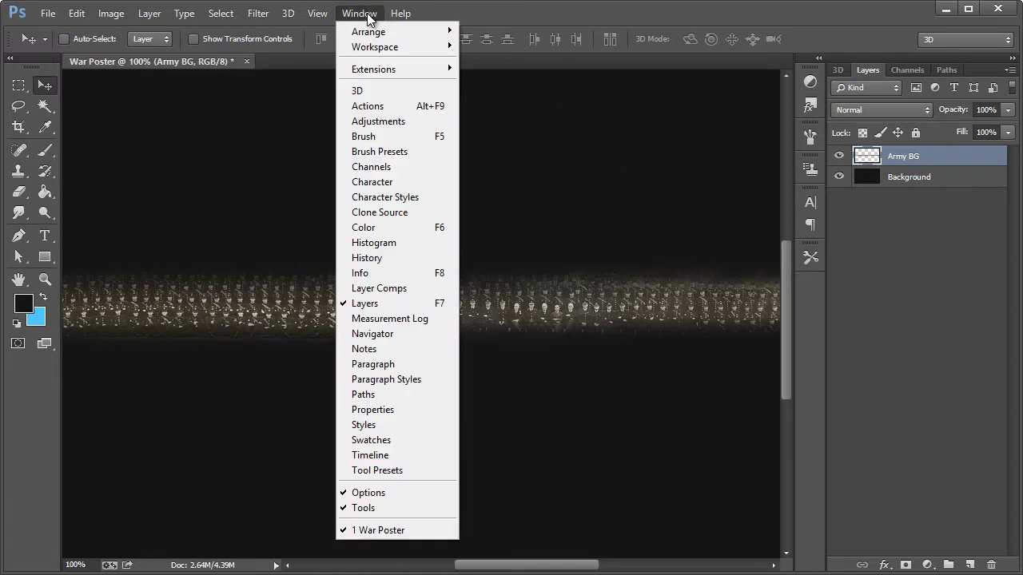
left_click(376, 121)
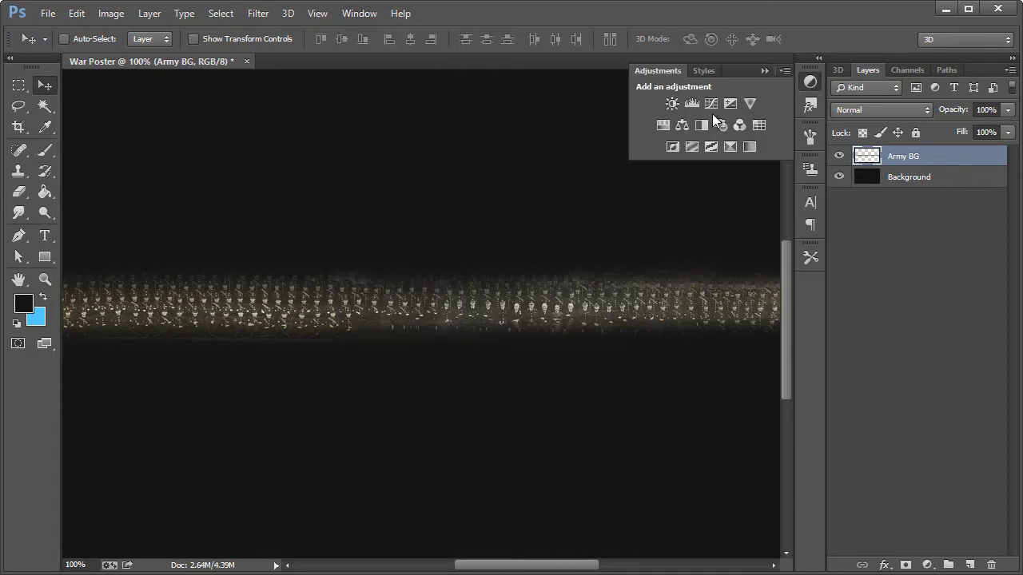
Add a Brightness/Contrast adjustment layer clipped to Army BG
left_click(672, 105)
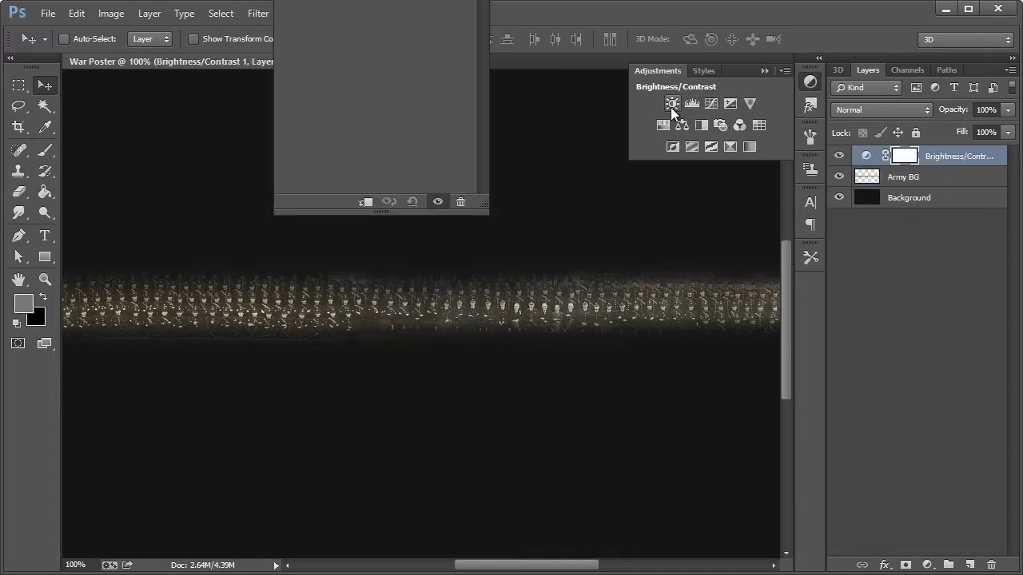
left_click_drag(375, 4, 507, 42)
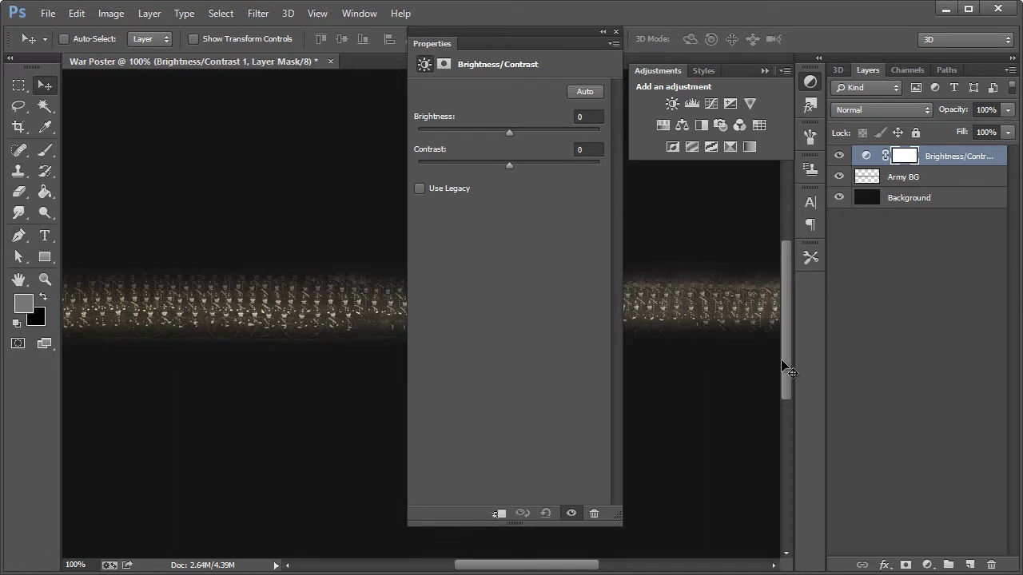
left_click(498, 514)
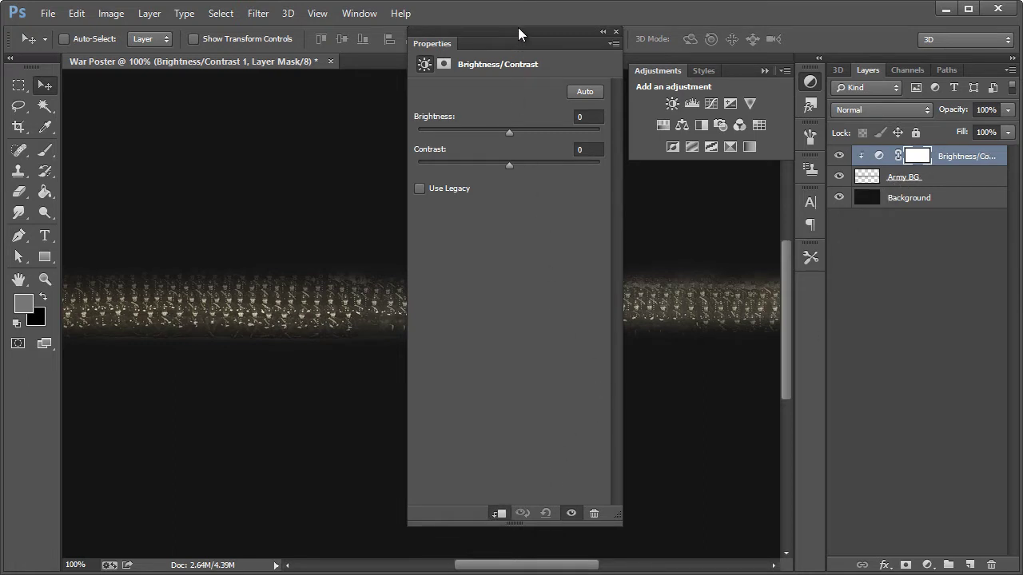
left_click_drag(560, 500, 565, 209)
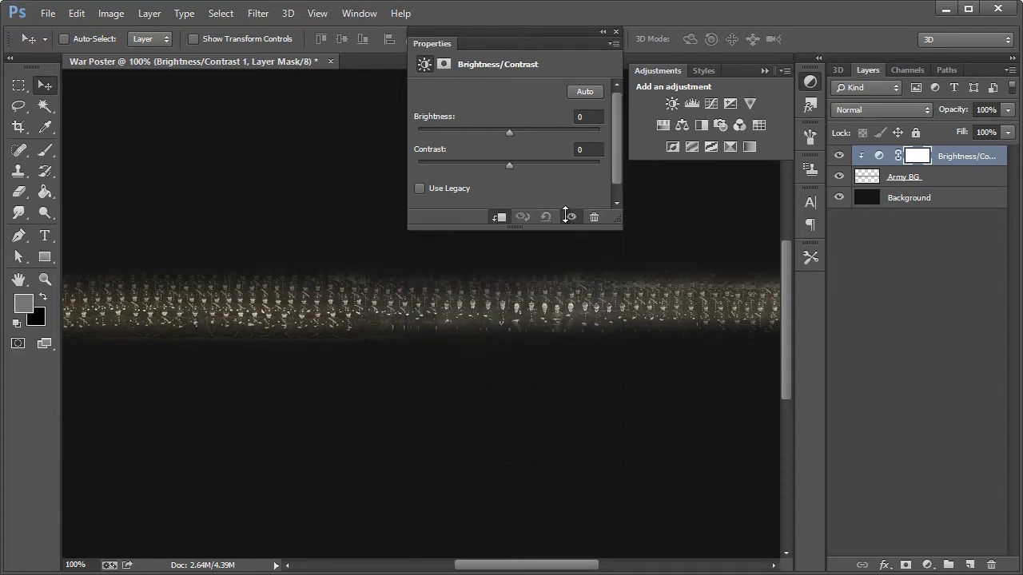
left_click_drag(469, 81, 657, 318)
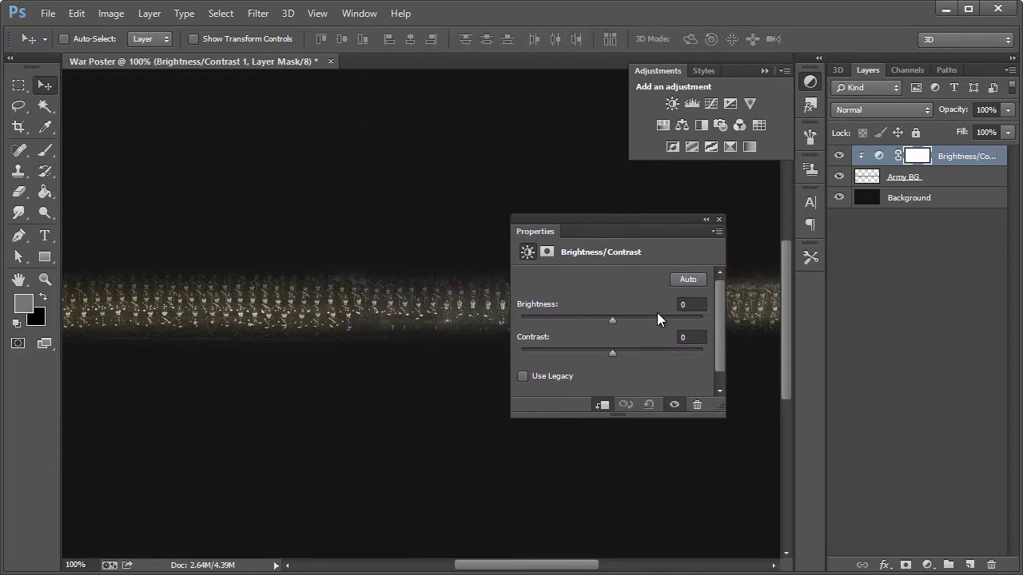
Desaturate the Army BG layer to make the troop row grey
left_click(110, 12)
left_click(918, 189)
left_click(910, 178)
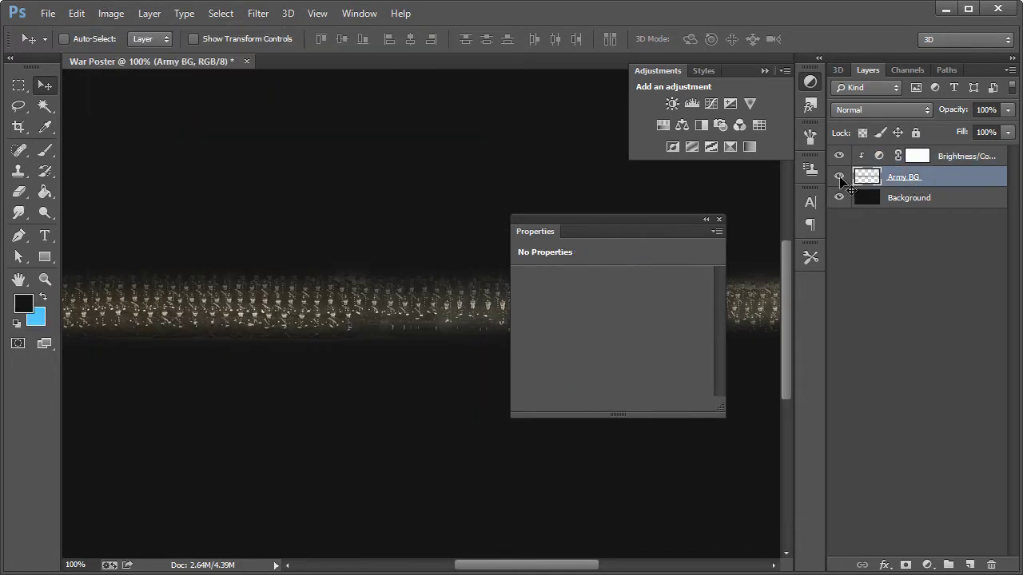
left_click(100, 17)
mouse_move(133, 55)
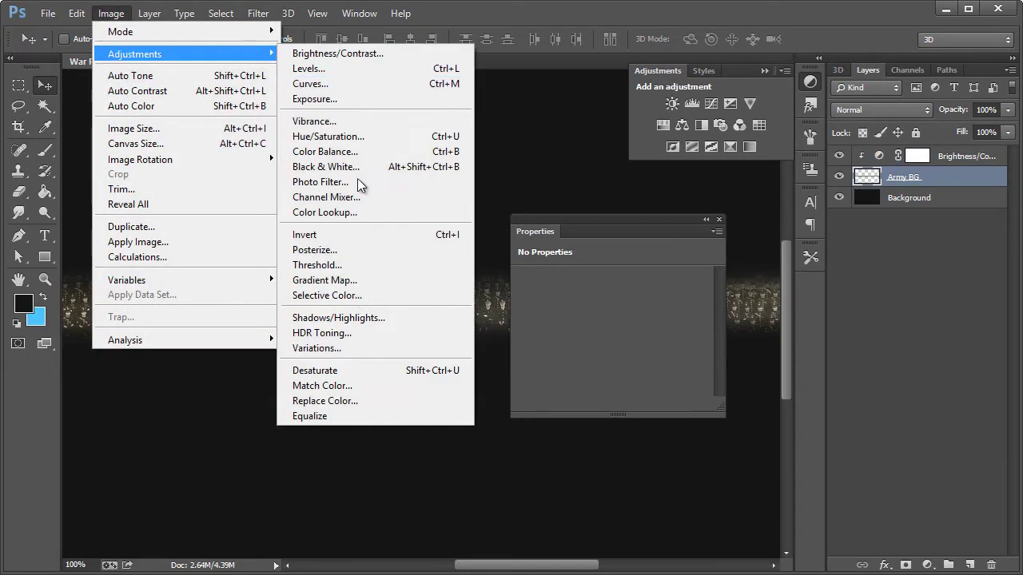
left_click(351, 372)
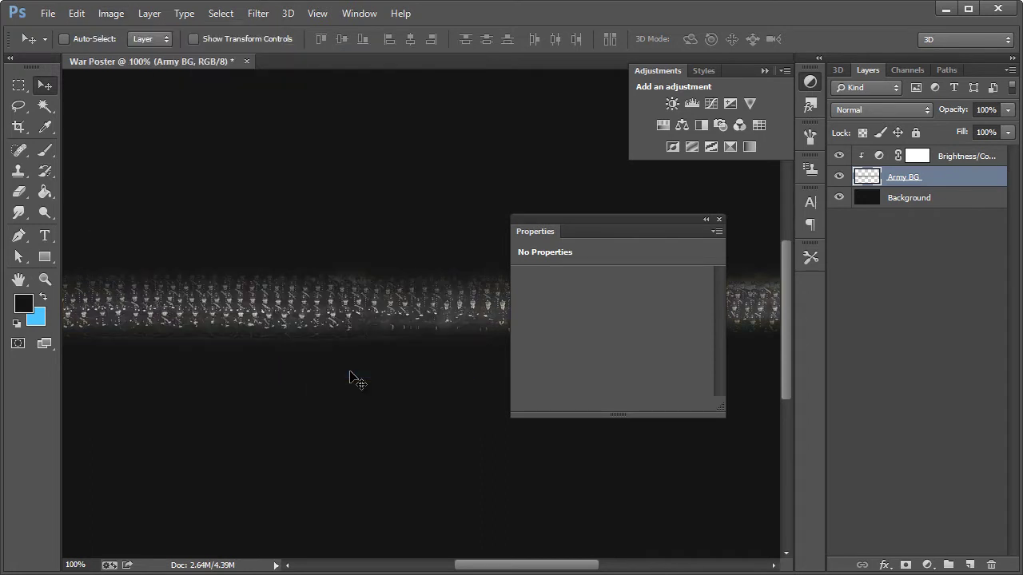
Set the Brightness/Contrast adjustment to brightness −73 and contrast 89
left_click(962, 160)
double_click(879, 155)
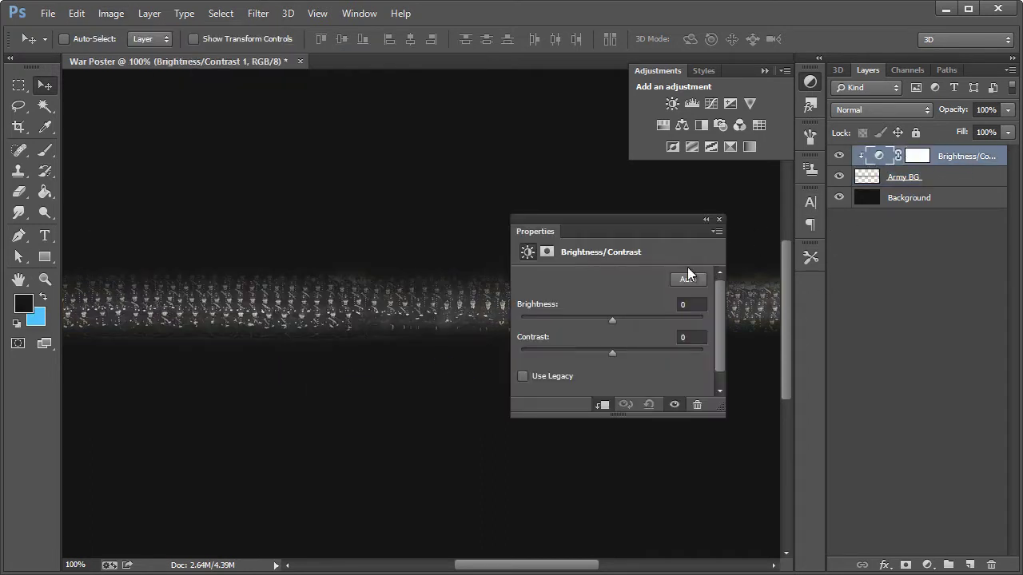
left_click_drag(606, 318, 592, 318)
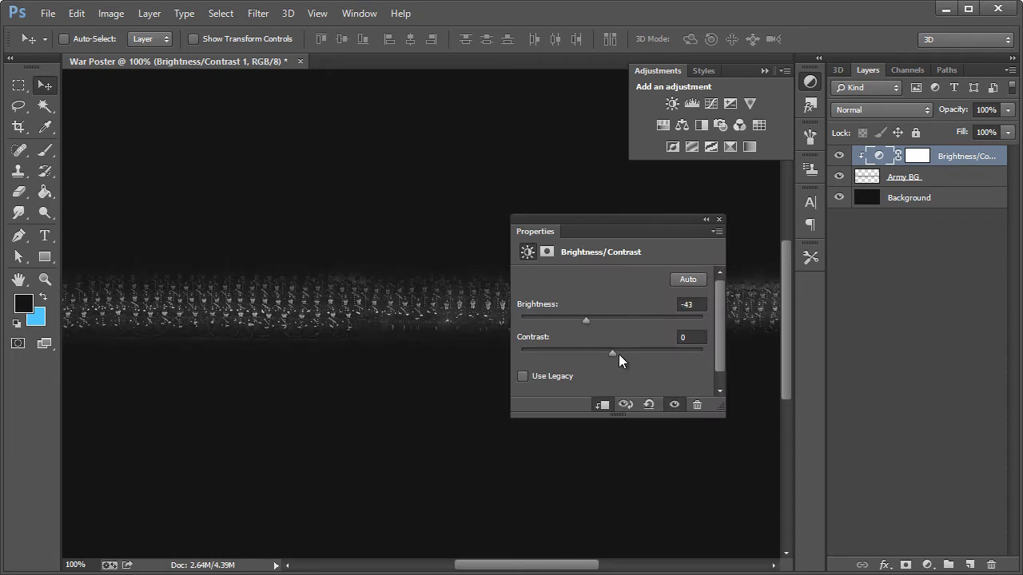
left_click_drag(624, 354, 662, 354)
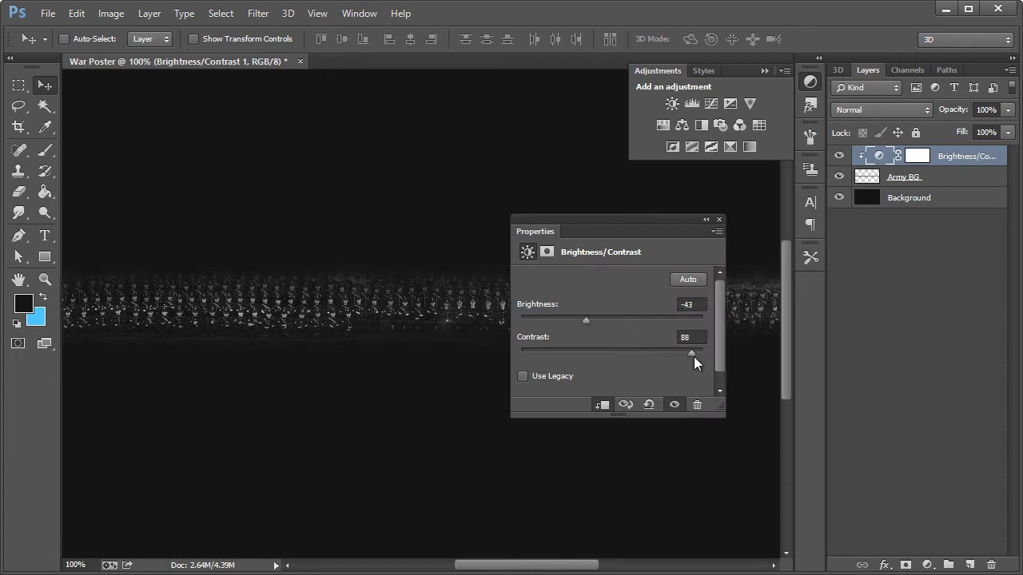
mouse_move(580, 321)
left_mouse_down()
mouse_move(557, 322)
mouse_move(567, 316)
left_mouse_up()
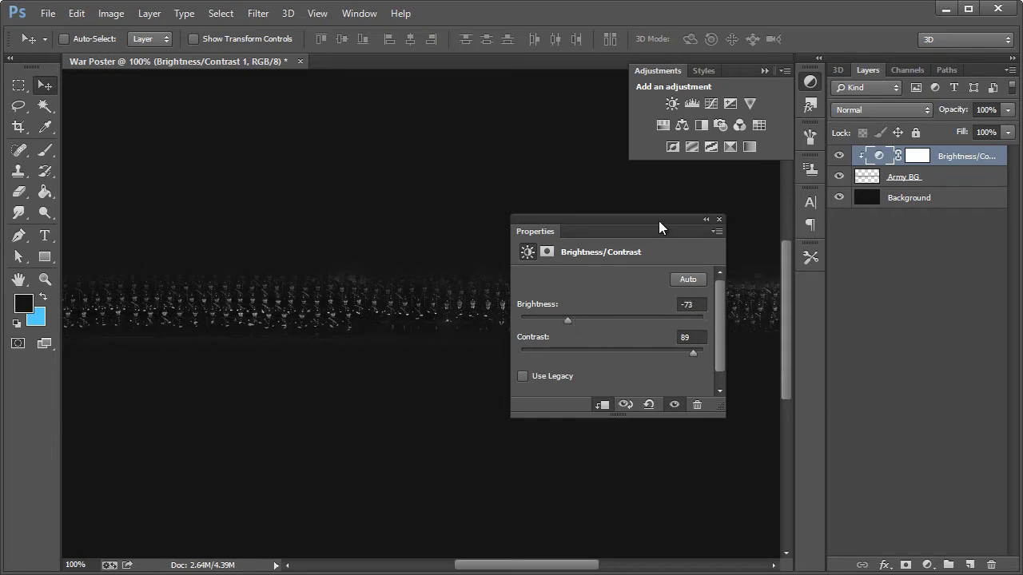
left_click_drag(658, 227, 436, 106)
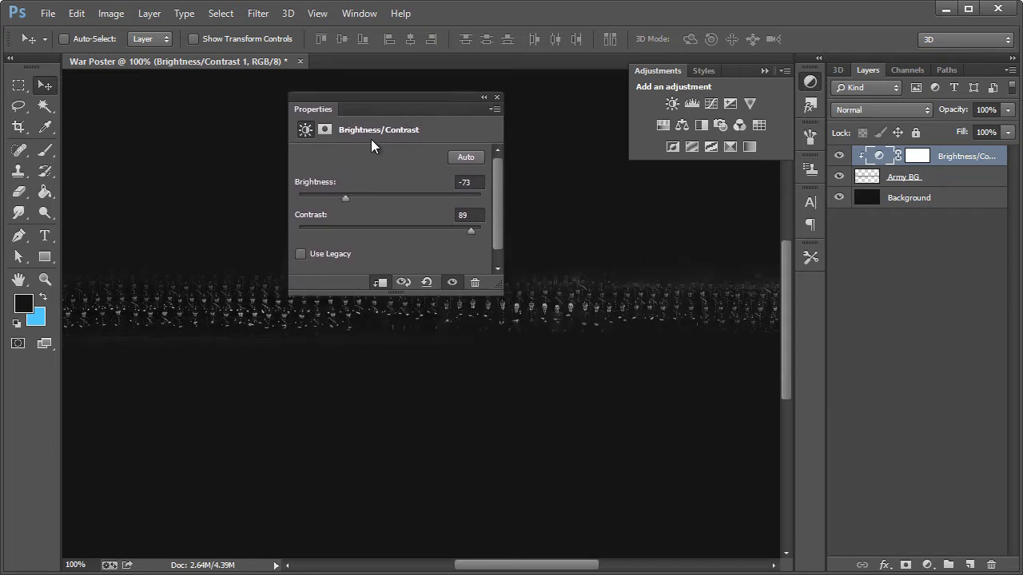
left_click(476, 215)
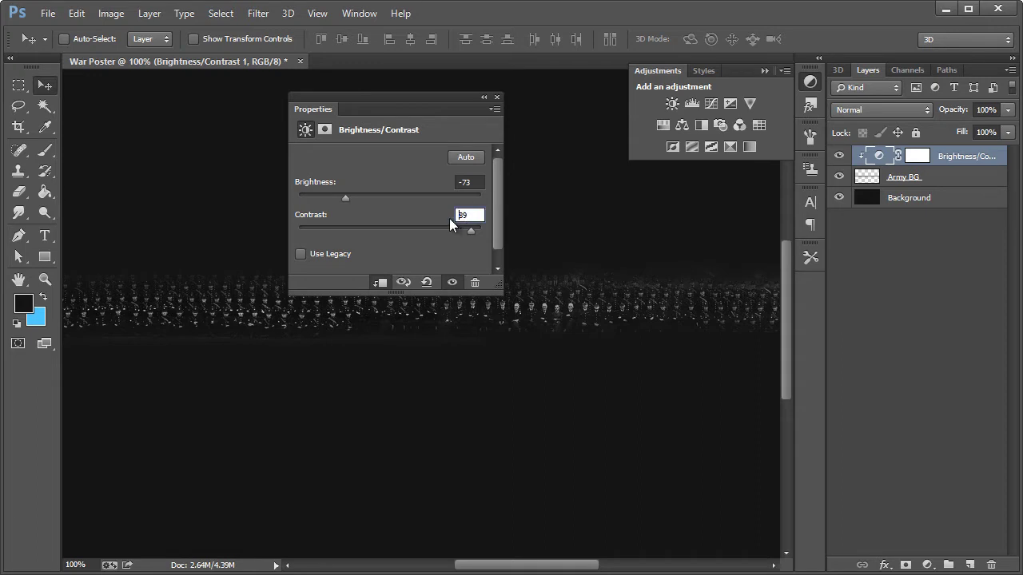
left_click(497, 98)
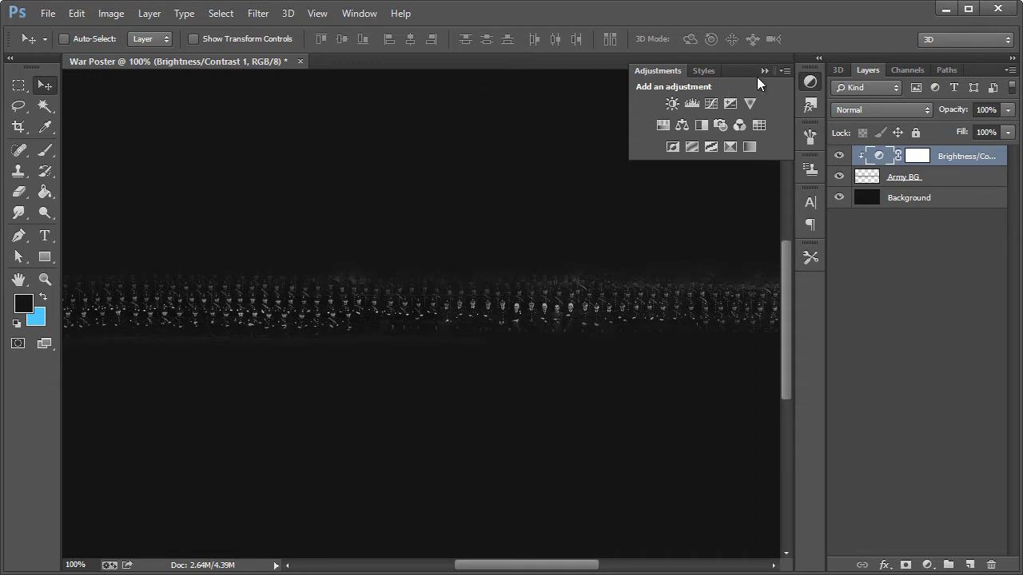
left_click(810, 82)
Zoom out to view the whole poster
left_click(47, 278)
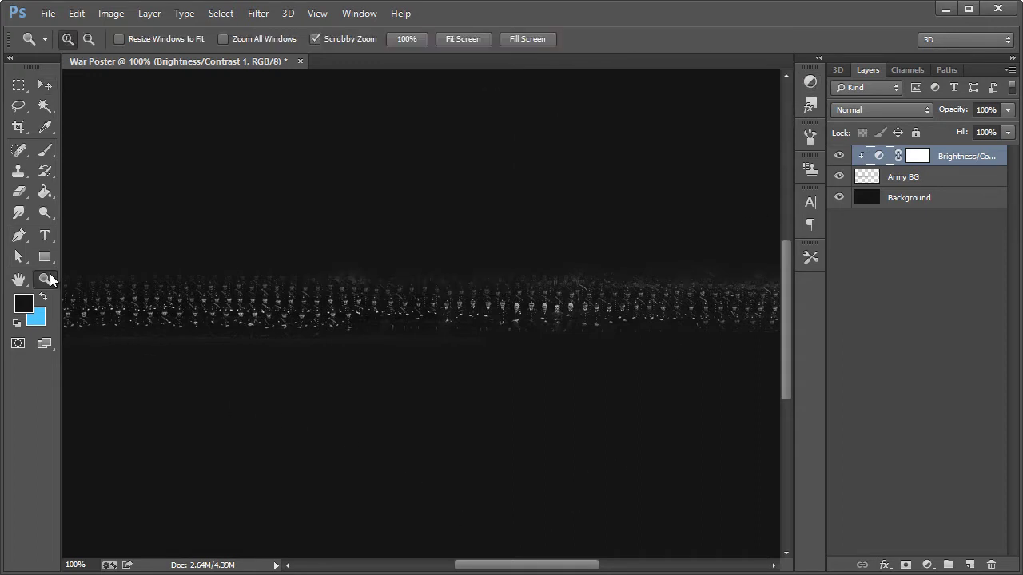
right_click(410, 319)
left_click(443, 423)
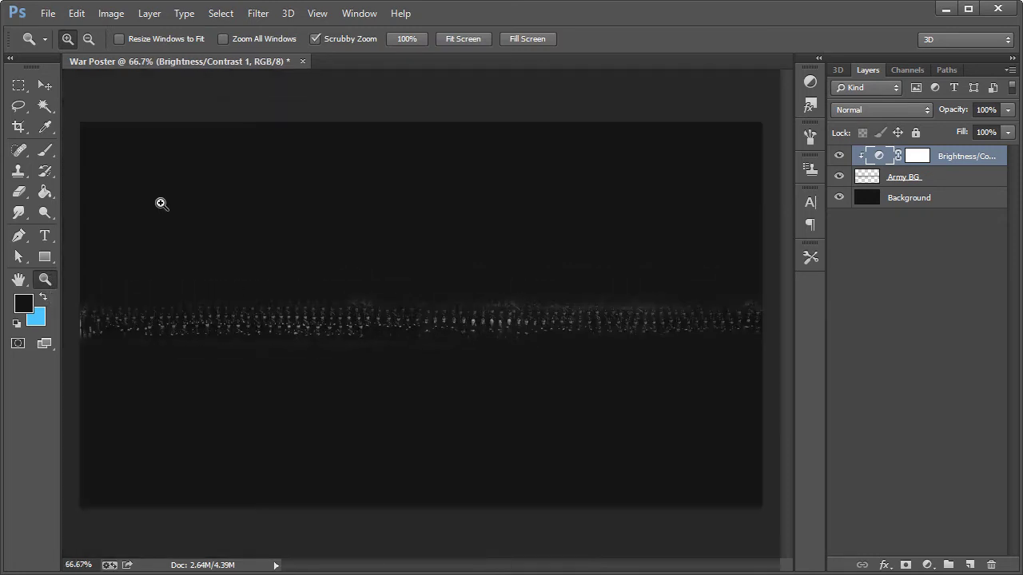
left_click(46, 84)
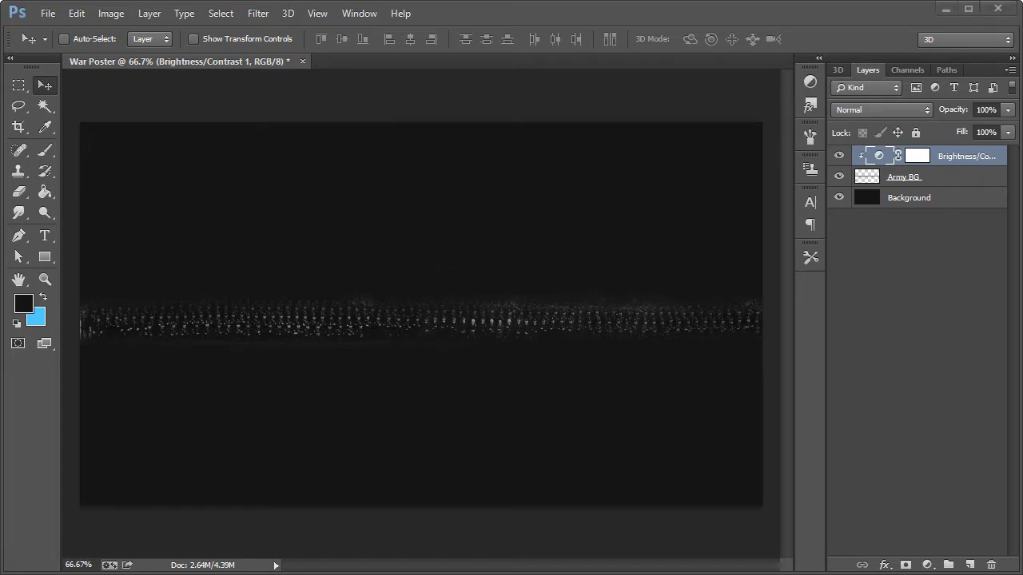
Copy the Flickr photo of soldiers marching along railway tracks
key("alt+Tab")
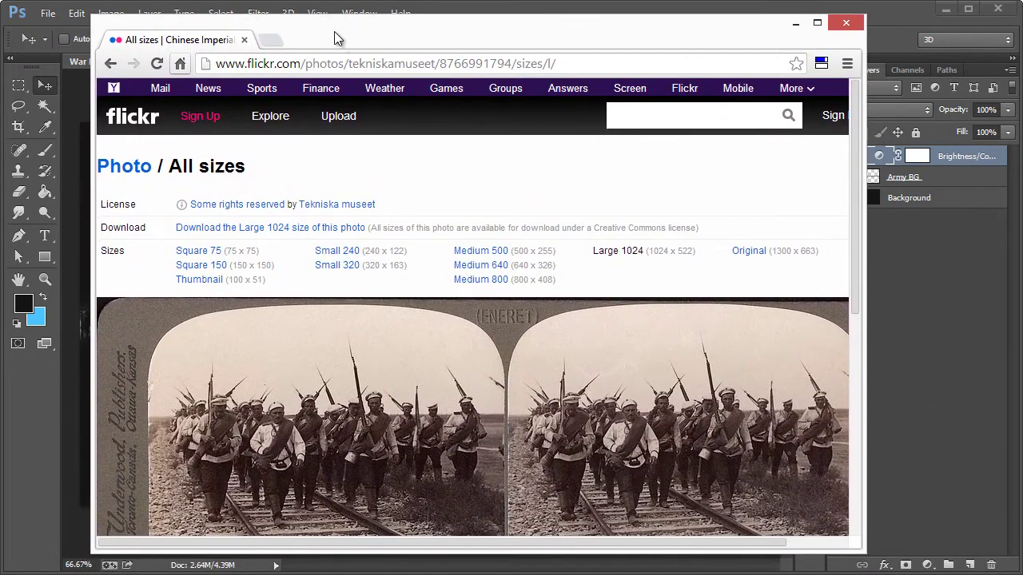
scroll(615, 352, "down", 1)
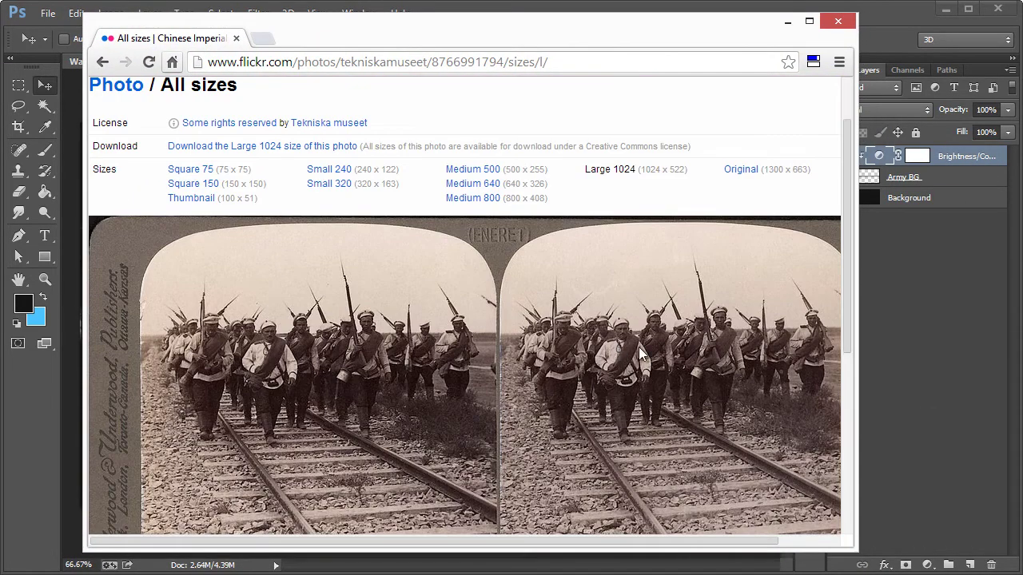
right_click(379, 339)
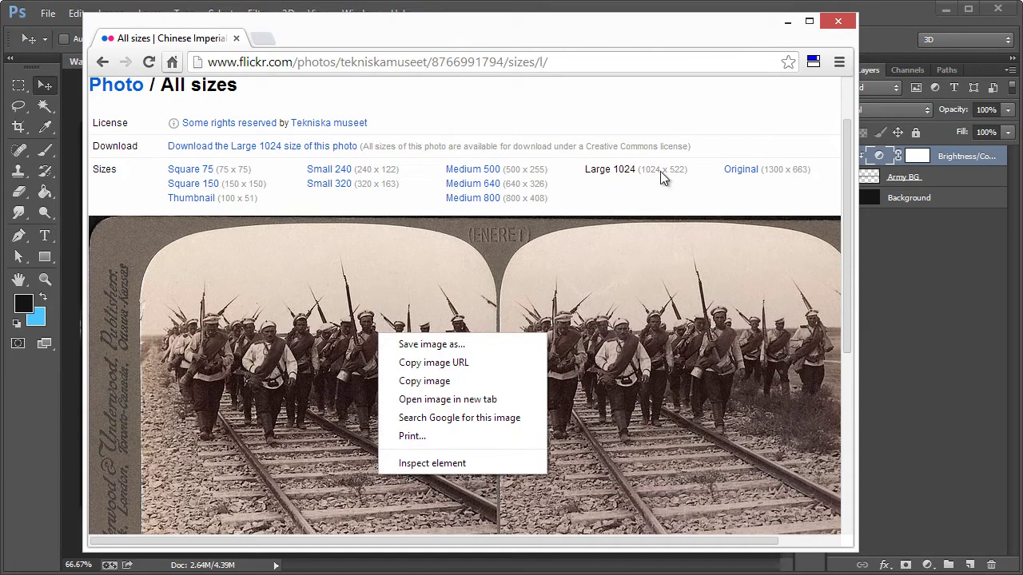
left_click(424, 381)
Paste the marching soldiers photo into War Poster as a new Layer 1 and zoom in on it
left_click(787, 22)
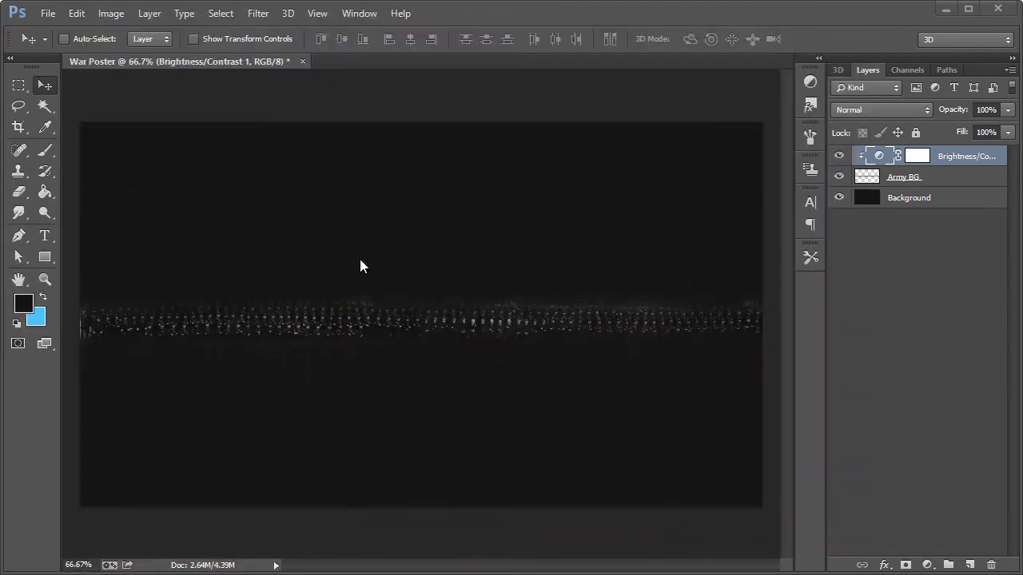
key("ctrl+v")
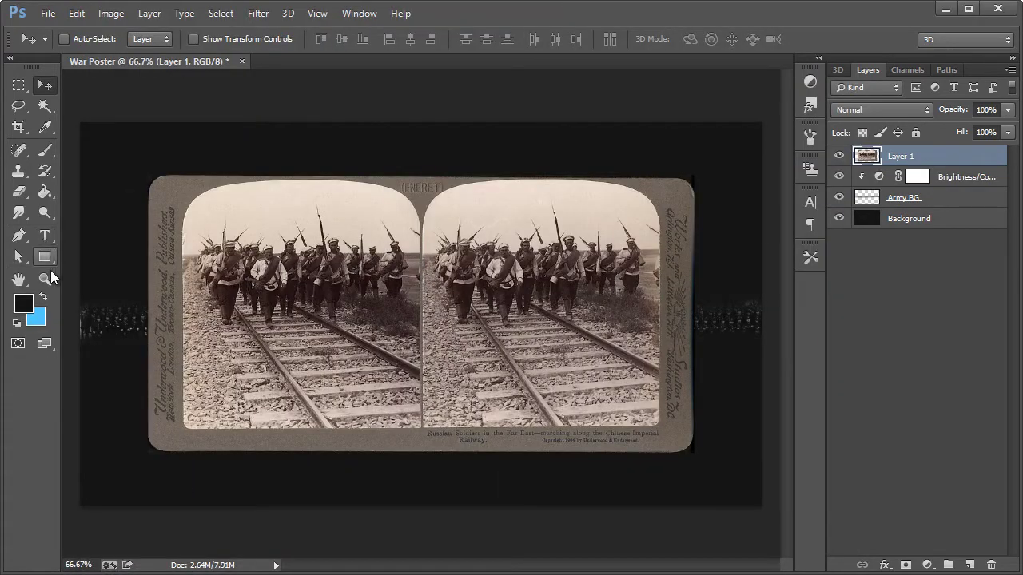
left_click(45, 278)
left_click_drag(257, 251, 398, 314)
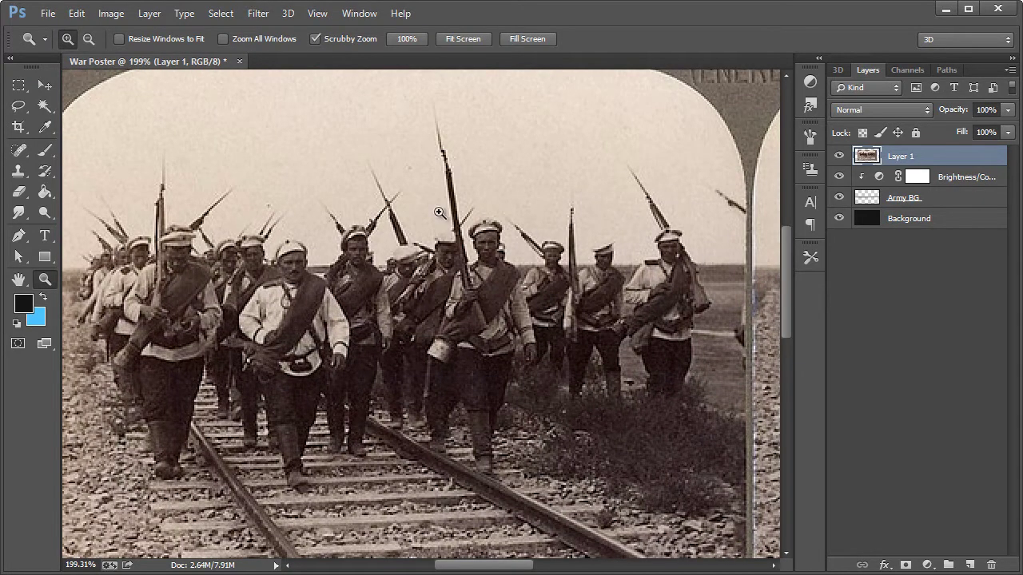
Nudge the soldiers layer slightly right and up
left_click(18, 85)
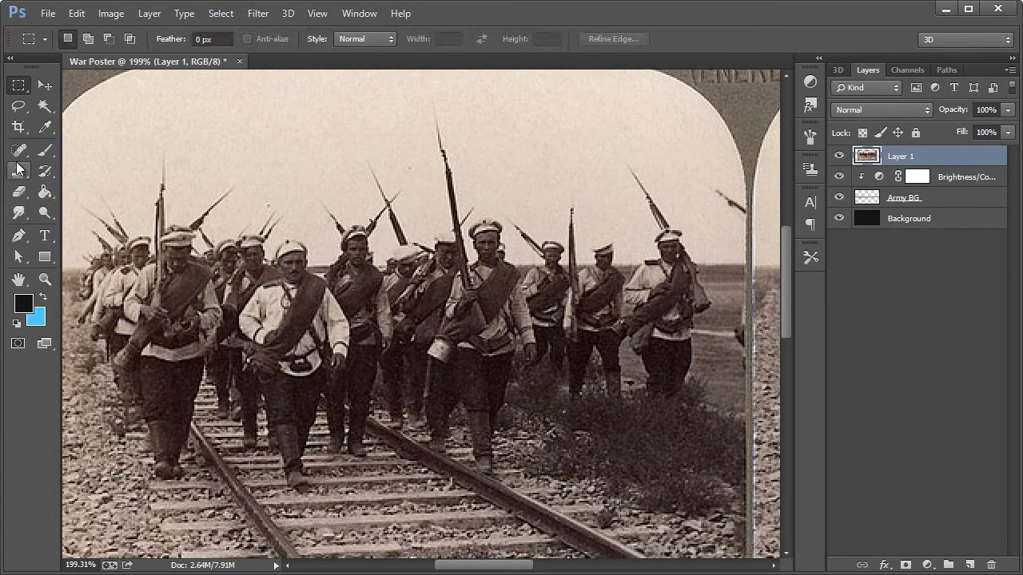
left_click(18, 235)
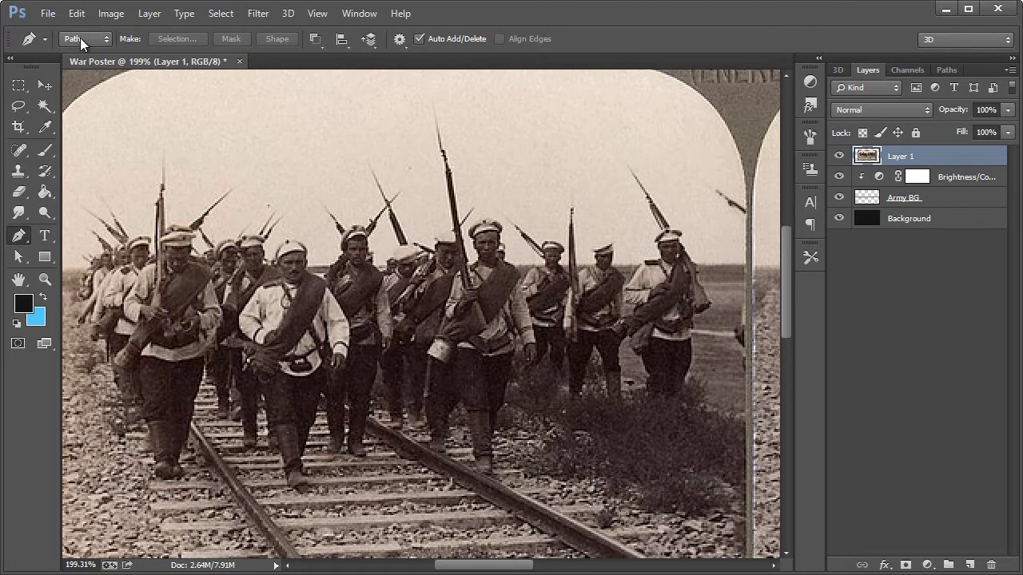
left_click(45, 279)
left_click(44, 85)
left_click_drag(171, 301, 206, 281)
left_click(44, 279)
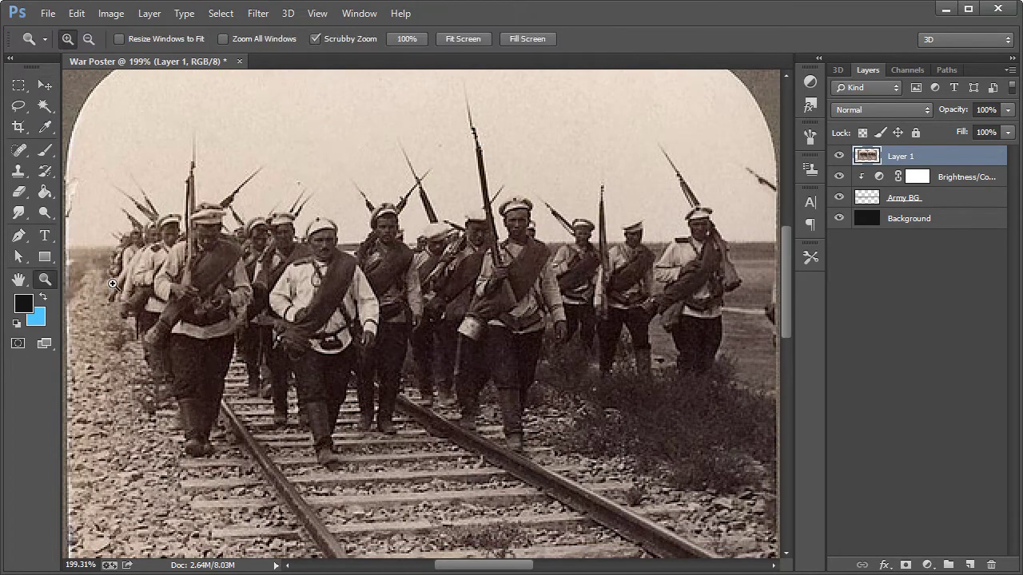
Zoom to 300% on the soldiers and switch to the Pen tool in Path mode
left_click(123, 288)
left_click(232, 318)
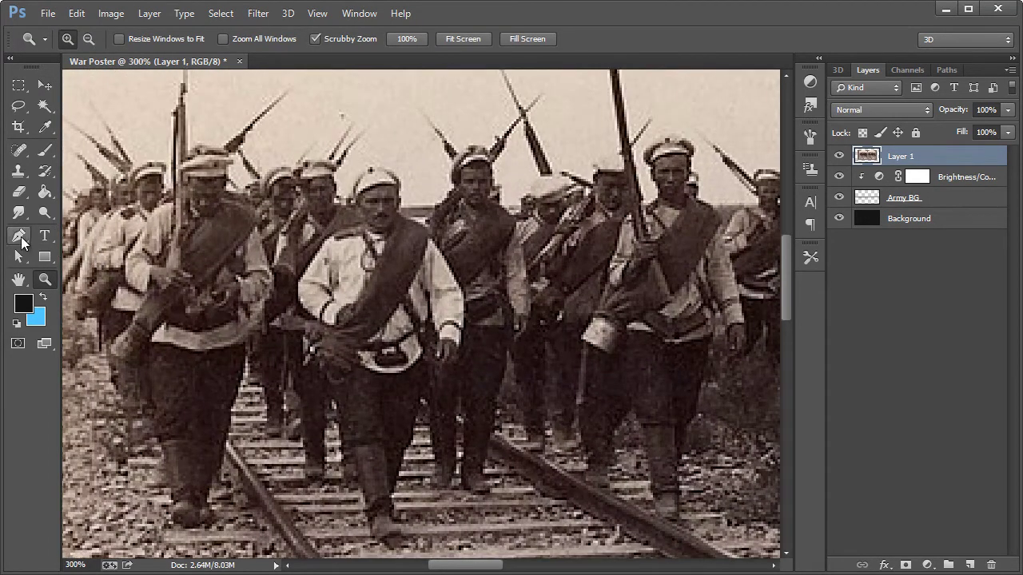
left_click(18, 236)
Trace the first soldier's leg down, curve around the boot, and back up its right side
left_click(103, 325)
left_click(118, 394)
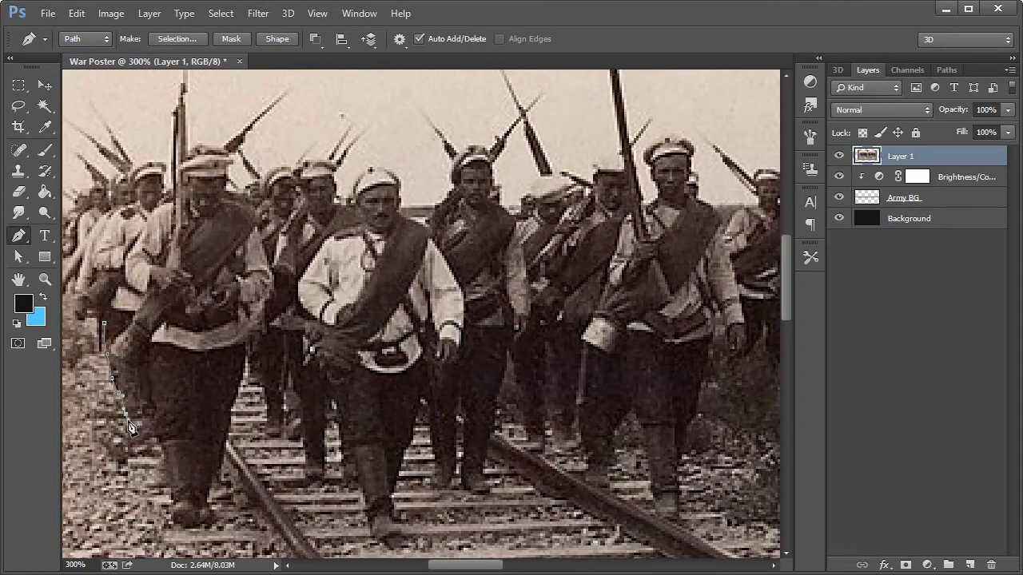
left_click(133, 421)
left_click(147, 419)
left_click(152, 429)
left_click(157, 442)
left_click(163, 454)
left_click(171, 482)
left_click(172, 496)
left_click_drag(184, 526, 219, 533)
left_click(208, 498)
left_click(214, 470)
left_click(223, 438)
left_click(231, 407)
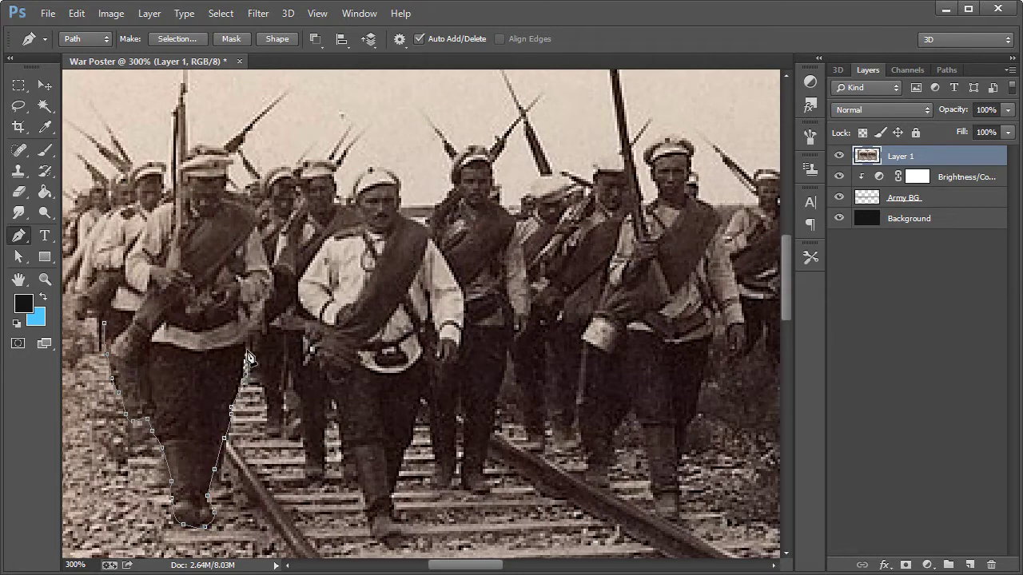
left_click(248, 350)
left_click(254, 370)
left_click(263, 384)
left_click(273, 435)
Continue the path around the next soldier's boot, between the legs and around the sole
left_click(283, 394)
left_click(296, 442)
left_click(306, 470)
left_click(320, 479)
left_click(326, 436)
left_click(328, 409)
left_click(332, 394)
left_click(335, 423)
left_click(338, 451)
left_click(345, 480)
left_click(354, 481)
left_click(362, 485)
left_click(370, 508)
left_click(373, 533)
left_click(381, 540)
left_click(397, 537)
left_click(393, 510)
left_click(392, 491)
left_click(395, 472)
Extend the path up and down the following legs and across their boot soles
left_click(405, 444)
left_click(413, 421)
left_click(422, 396)
left_click(427, 379)
left_click(431, 407)
left_click(433, 431)
left_click(437, 463)
left_click(433, 482)
left_click(442, 485)
left_click(453, 472)
left_click(454, 449)
left_click(454, 425)
left_click(456, 409)
left_click(461, 383)
left_click(463, 416)
left_click(462, 448)
left_click(462, 477)
left_click(468, 489)
left_click(481, 492)
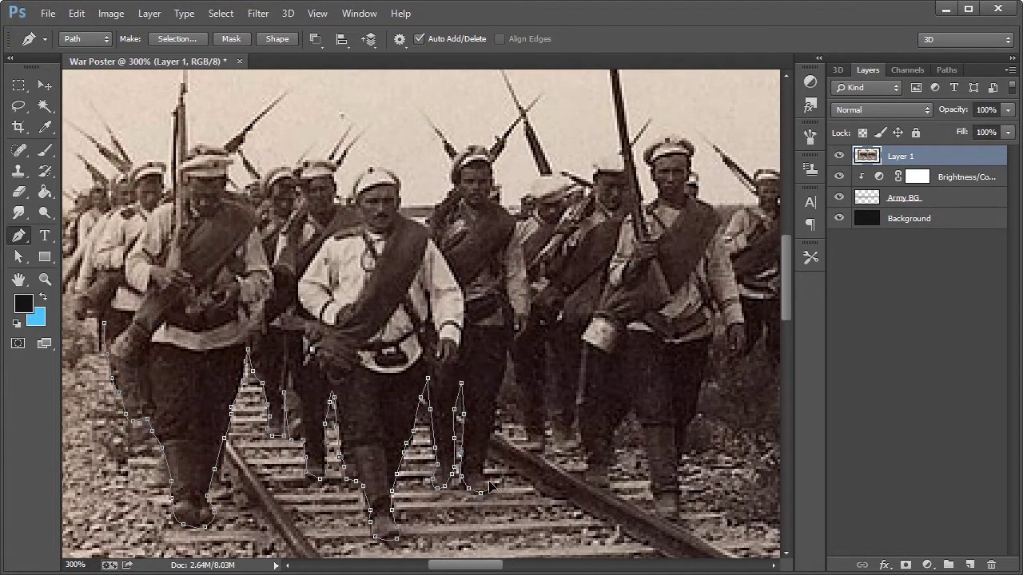
left_click(483, 476)
left_click(487, 450)
left_click(492, 426)
left_click(496, 404)
left_click(499, 391)
Carry the outline over the remaining legs and boots up to the top of the next leg
left_click(509, 349)
left_click(516, 373)
left_click(519, 400)
left_click(525, 417)
left_click(534, 453)
left_click(545, 444)
left_click(546, 421)
left_click(547, 400)
left_click(546, 380)
left_click(547, 364)
left_click(547, 337)
left_click(554, 398)
left_click(553, 419)
left_click(551, 433)
left_click(574, 440)
left_click(577, 395)
left_click(586, 345)
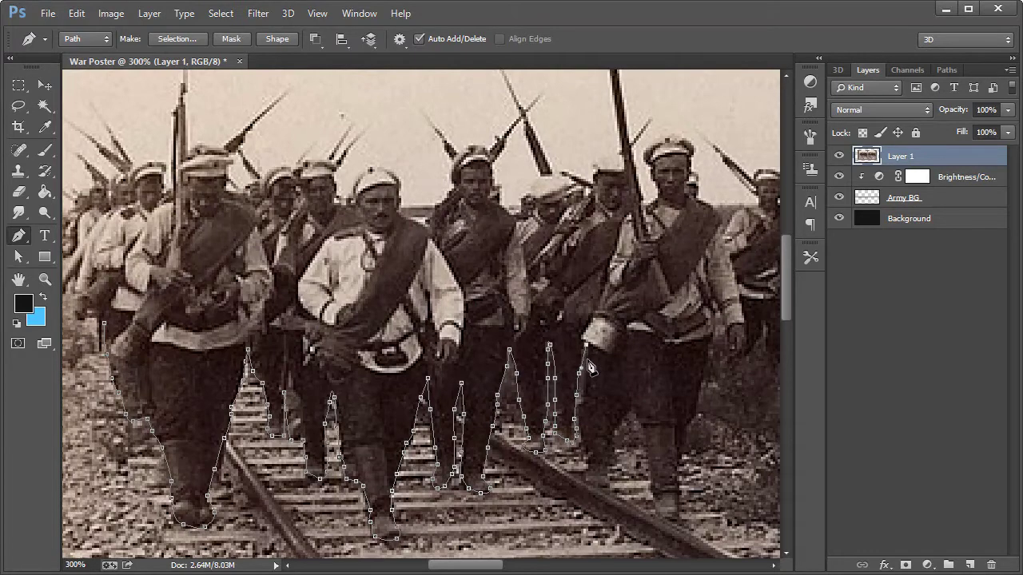
Continue the path along the next boots, tracing up, down and around each boot's bottom
left_click_drag(590, 479, 603, 485)
left_click(610, 482)
left_click(612, 421)
left_click(631, 400)
left_click(639, 417)
left_click(645, 446)
left_click(647, 471)
left_click(651, 485)
left_click(678, 515)
left_click(679, 455)
left_click(684, 444)
Trace the path up the soldier's side and around his hand
left_click(695, 401)
left_click(701, 382)
left_click(705, 354)
left_click(718, 297)
left_click(728, 323)
left_click(735, 354)
left_click(743, 334)
left_click_drag(502, 570, 527, 570)
Trace up the soldier's arm to his hat, then down the side of hat and face
left_click(482, 217)
left_click(460, 188)
left_click(456, 172)
left_click(453, 153)
left_click(423, 142)
left_click(407, 150)
left_click(414, 171)
left_click(414, 204)
scroll(416, 208, "up", 4)
Extend the outline along the rifles and across the neighbouring hat
left_click(379, 171)
left_click(367, 136)
left_click(385, 249)
left_click(369, 258)
left_click(353, 264)
left_click(338, 279)
left_click(313, 273)
left_click(259, 164)
Outline the next soldier's face, then follow the hat brim and up a rifle
left_click(297, 282)
left_click(287, 300)
left_click(279, 311)
left_click(262, 304)
left_click(254, 281)
left_click(272, 236)
left_click(257, 243)
left_click(241, 250)
left_click(226, 252)
left_click(212, 249)
left_click(181, 209)
Trace down the face and shoulder and around the next soldier's hat
left_click(215, 279)
left_click(214, 301)
left_click(195, 314)
left_click(178, 322)
left_click(163, 302)
left_click(159, 280)
left_click(149, 272)
left_click(128, 270)
Add anchors along the soldiers' hats and up the bayonet and rifle edge
left_click_drag(110, 320, 404, 320)
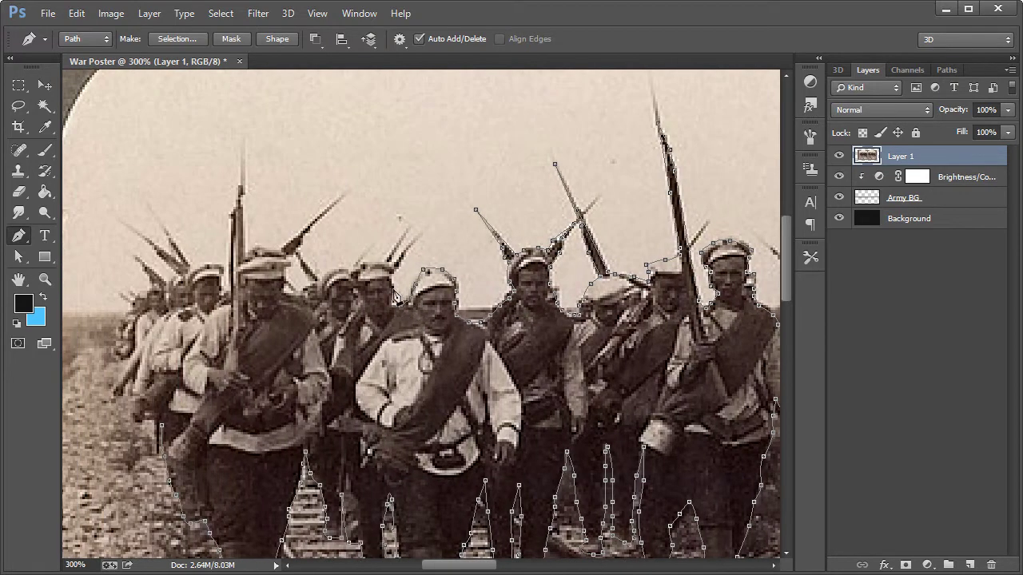
left_click(394, 262)
left_click(376, 261)
left_click(356, 263)
left_click(336, 270)
left_click(324, 281)
left_click(298, 254)
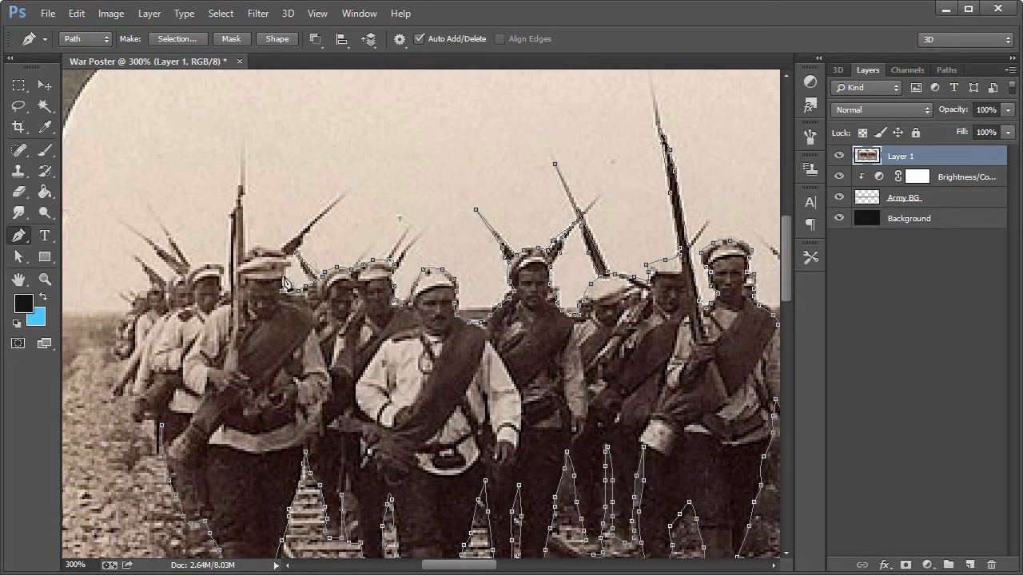
left_click(344, 192)
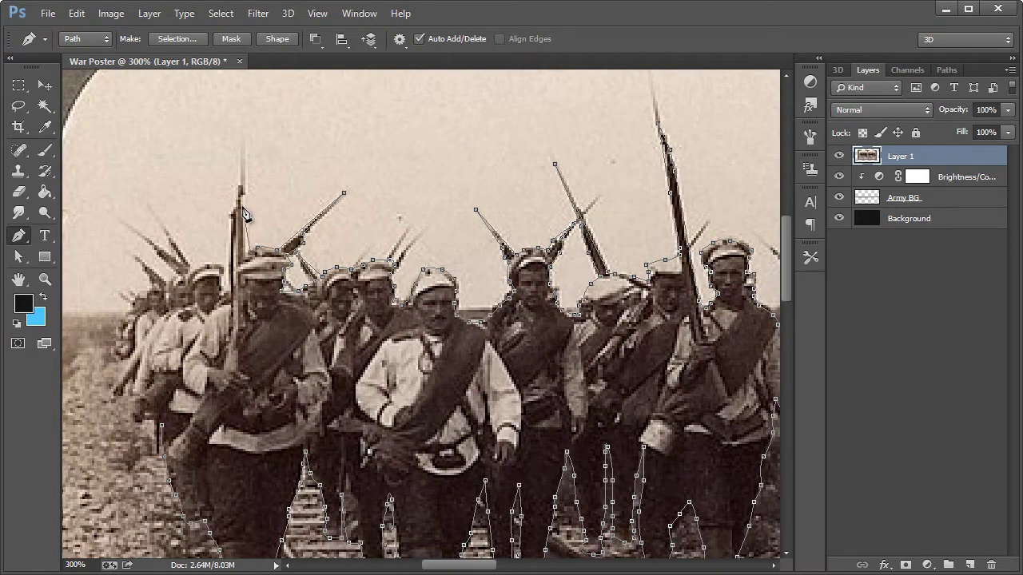
Trace up to the rifle tip, back down its left edge, along the cap and past the next rifle
left_click(241, 138)
left_click(244, 188)
left_click(237, 209)
left_click(232, 260)
left_click(208, 264)
left_click(182, 263)
left_click(144, 202)
left_click(118, 219)
Trace down the left soldiers' edge toward the legs
left_click(171, 281)
left_click(150, 292)
left_click(132, 306)
left_click(119, 349)
left_click(122, 375)
left_click(115, 394)
left_click(134, 416)
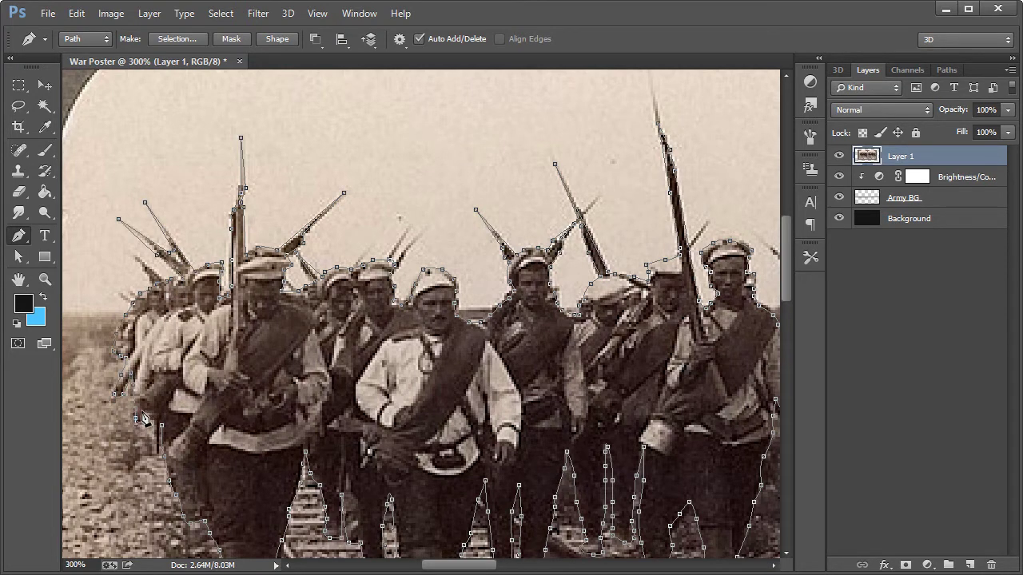
Convert the soldier path to a New Selection with Feather Radius 0 via Make Selection
right_click(255, 421)
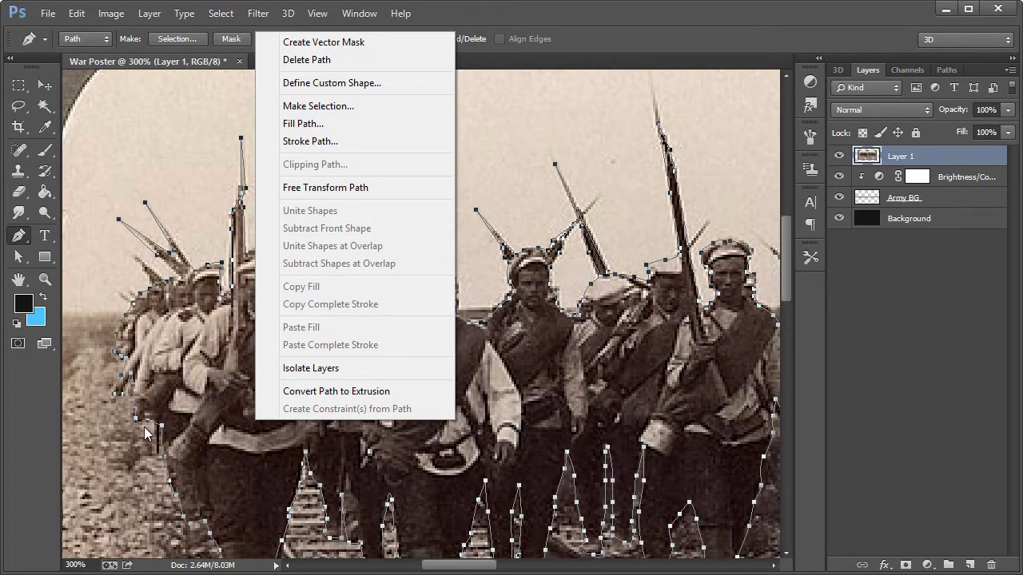
left_click(324, 106)
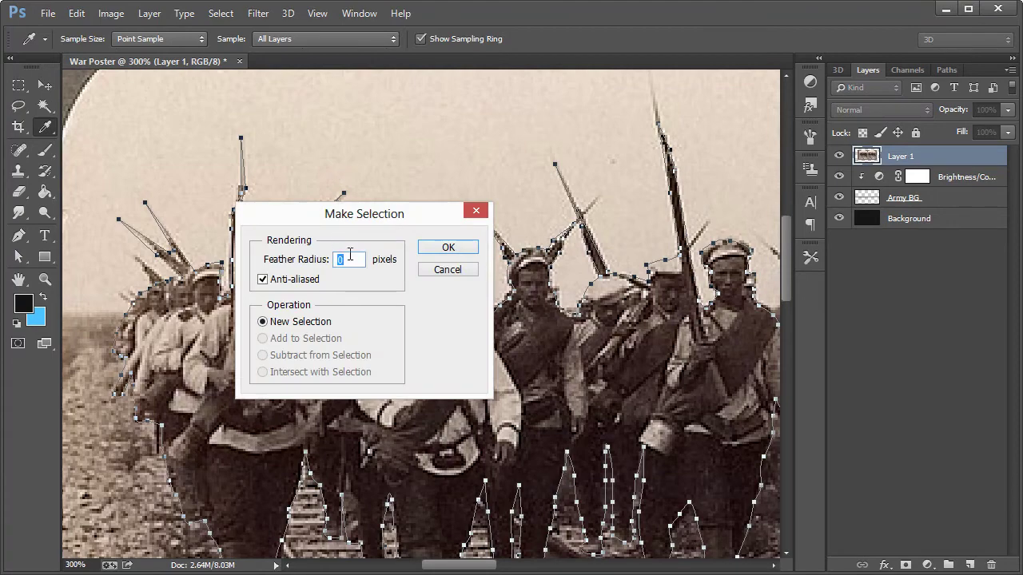
left_click(446, 249)
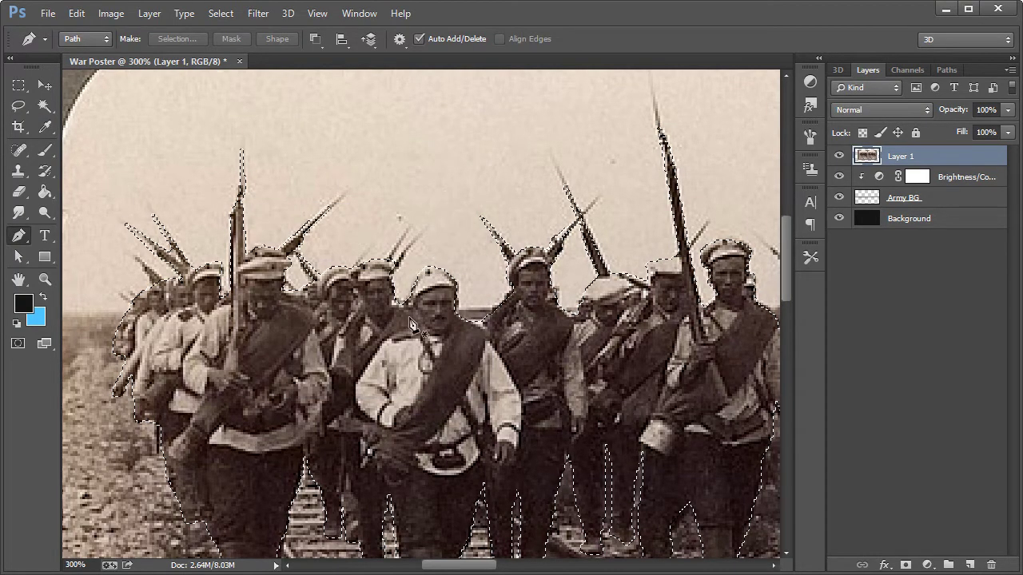
scroll(411, 329, "down", 3)
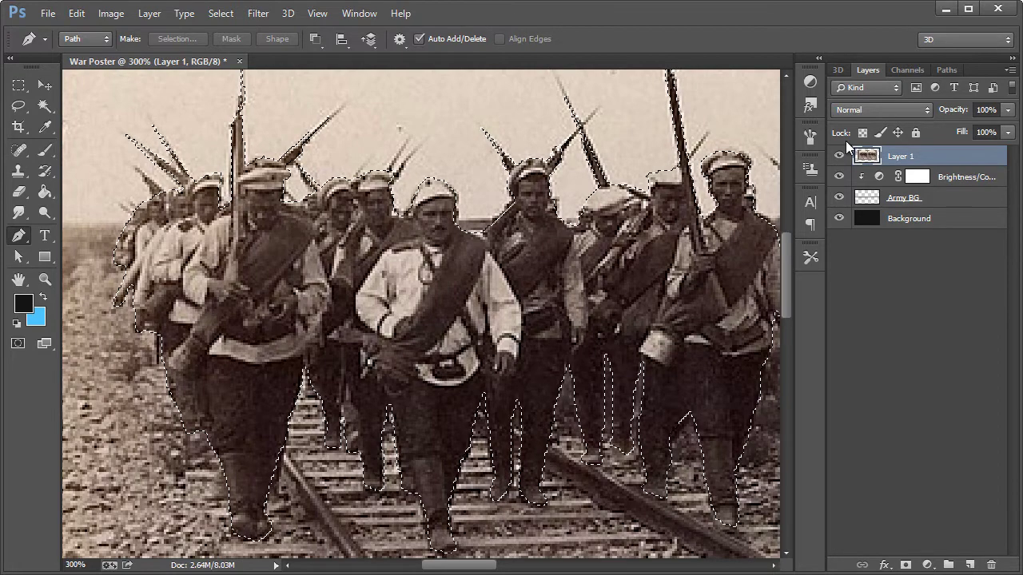
Copy the outlined soldiers, delete the original photo layer, and paste them as a new layer
key("ctrl+d")
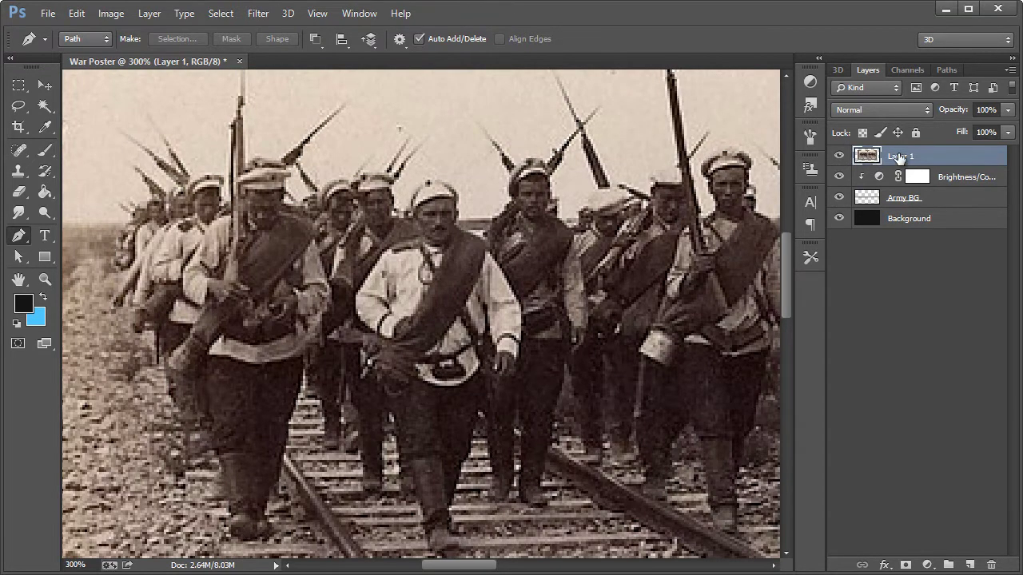
key("Delete")
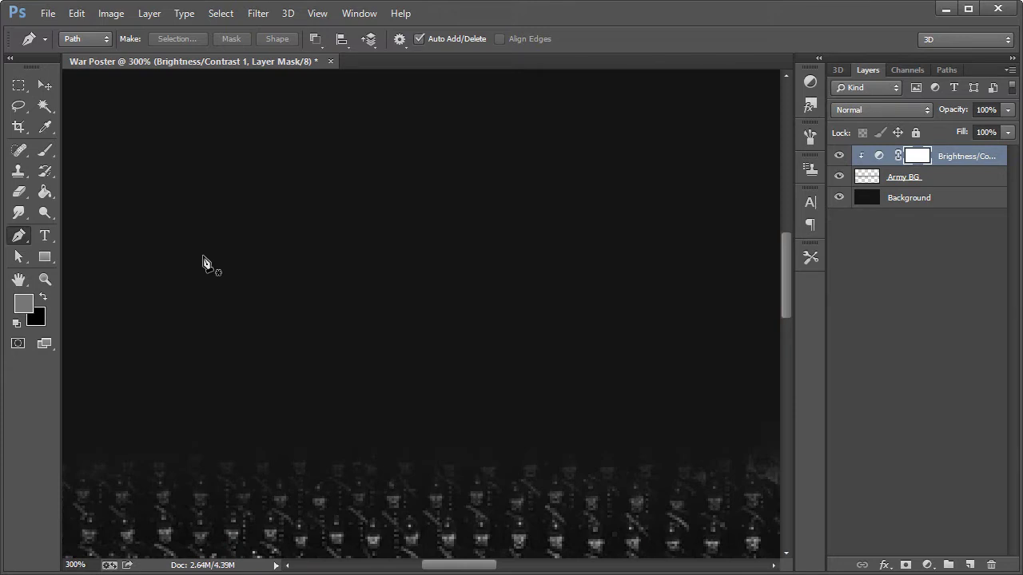
scroll(208, 269, "down", 3)
scroll(283, 388, "down", 2)
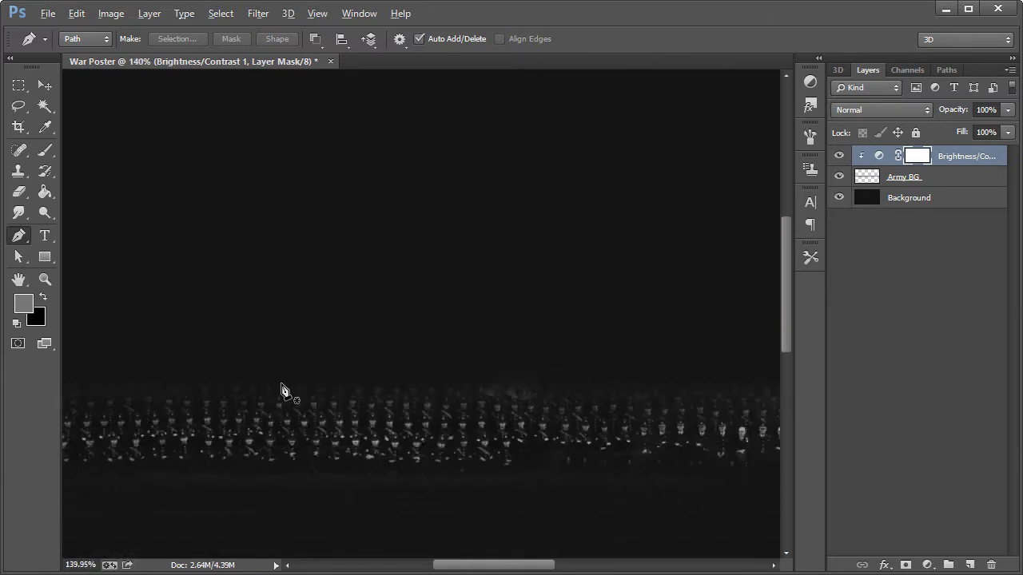
scroll(418, 395, "down", 2)
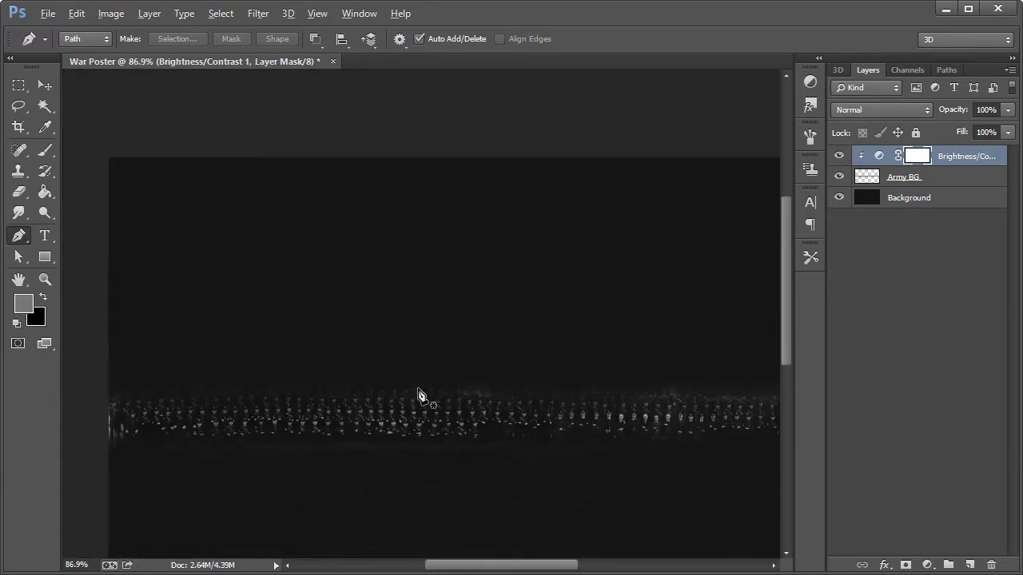
left_click_drag(492, 565, 512, 565)
key("ctrl+v")
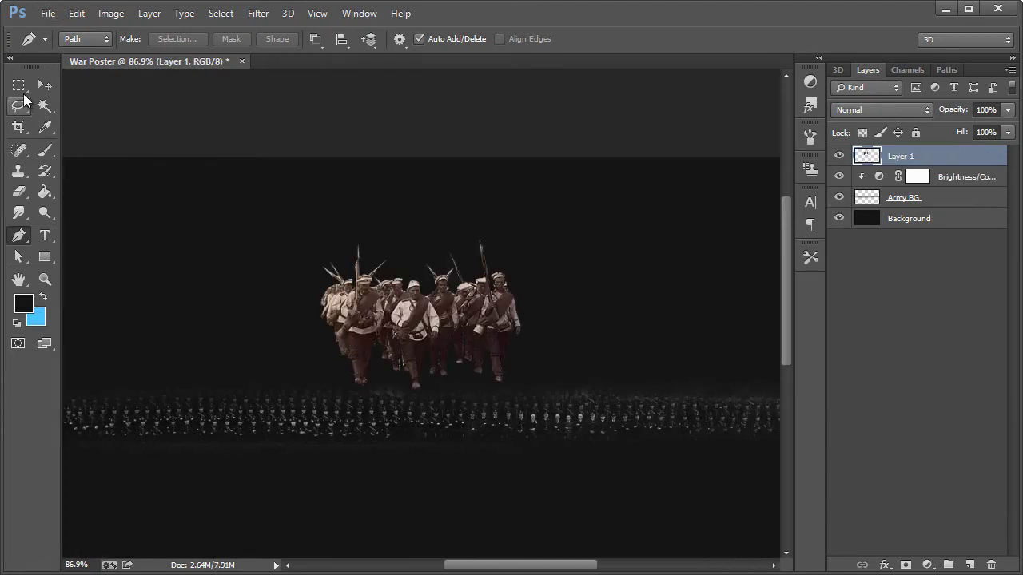
Move the pasted soldiers onto the left end of the army row
left_click(45, 85)
left_click_drag(312, 290, 82, 421)
left_click_drag(512, 569, 493, 570)
scroll(445, 479, "down", 3)
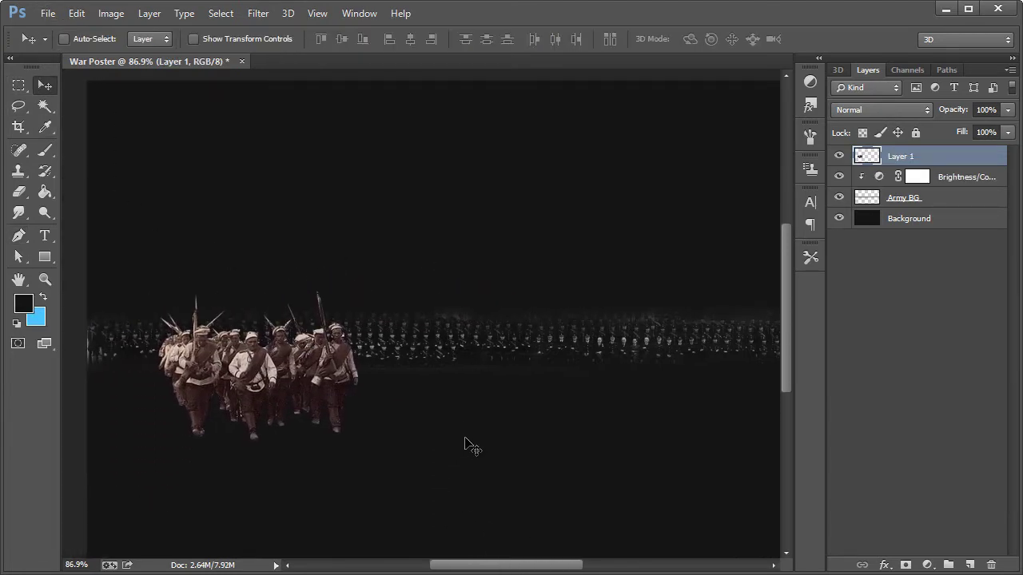
left_click_drag(305, 355, 232, 343)
Rename the layer Soldiers 1, duplicate it, then hide the original and move it below Army BG
double_click(902, 156)
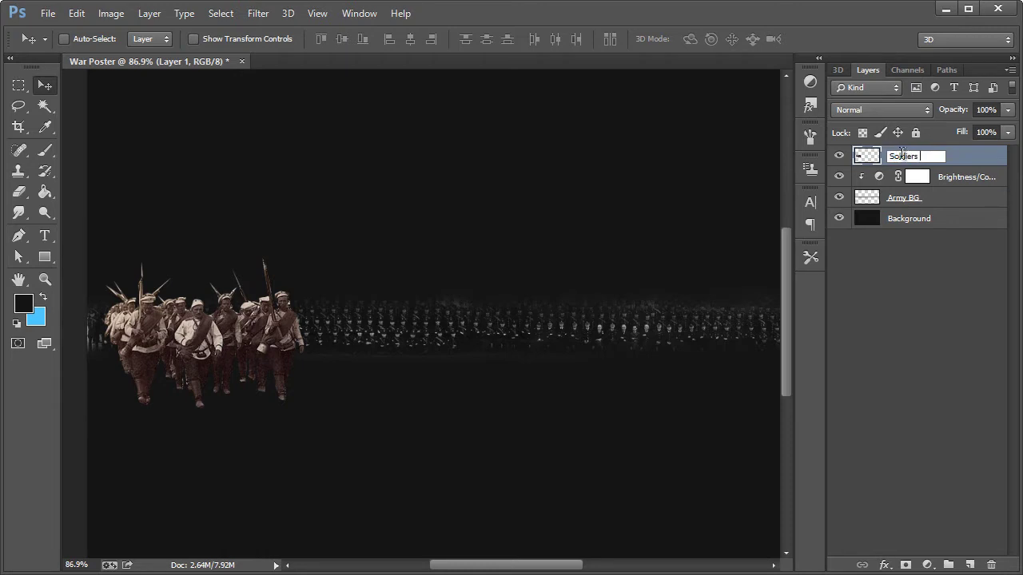
key("Return")
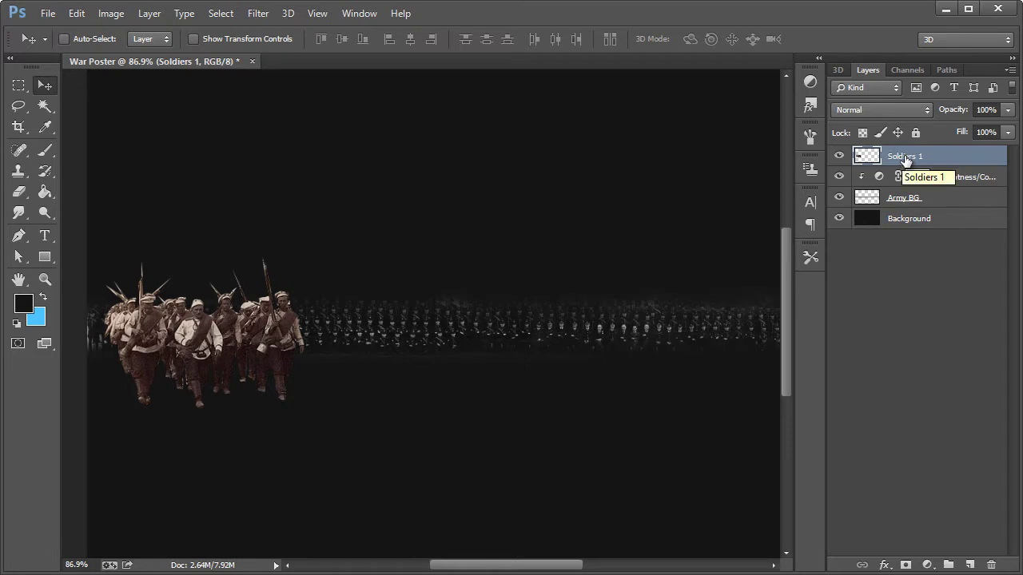
key("ctrl+alt+j")
left_click(630, 185)
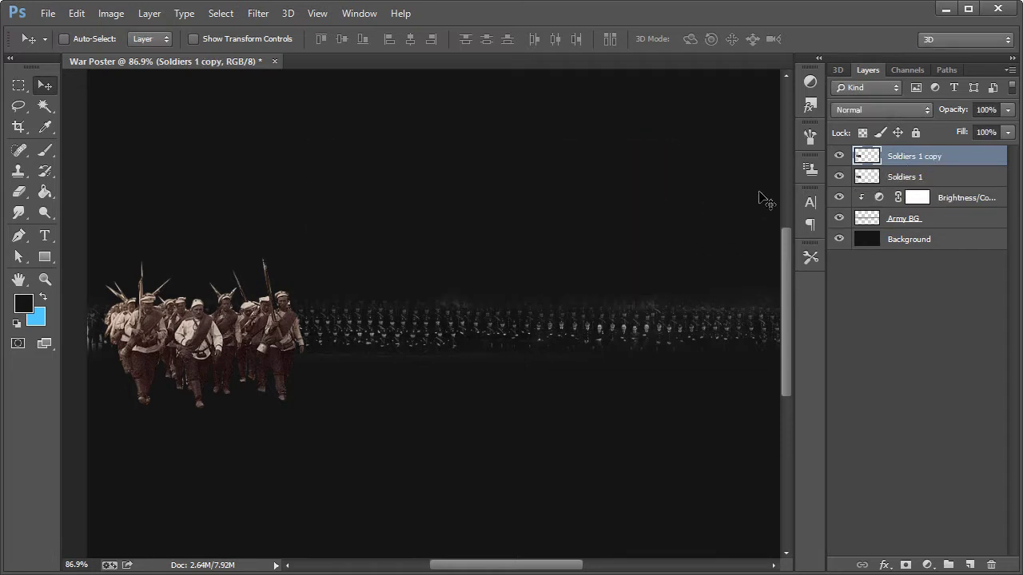
left_click(839, 175)
left_click(911, 177)
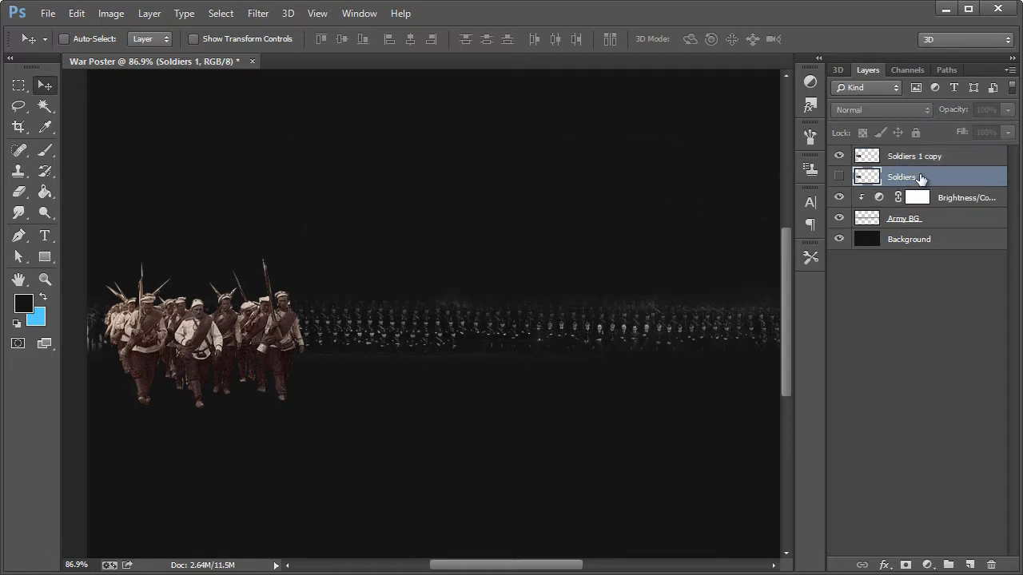
left_click_drag(921, 178, 919, 237)
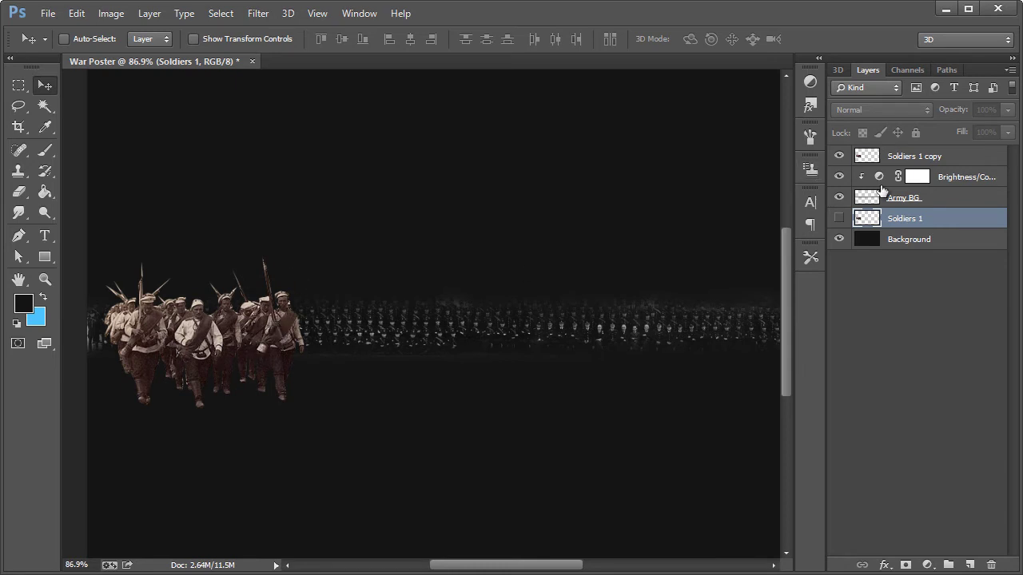
Free-transform Soldiers 1 copy to about 73.7%, position it at the row's left end, and apply
left_click(943, 164)
key("ctrl+t")
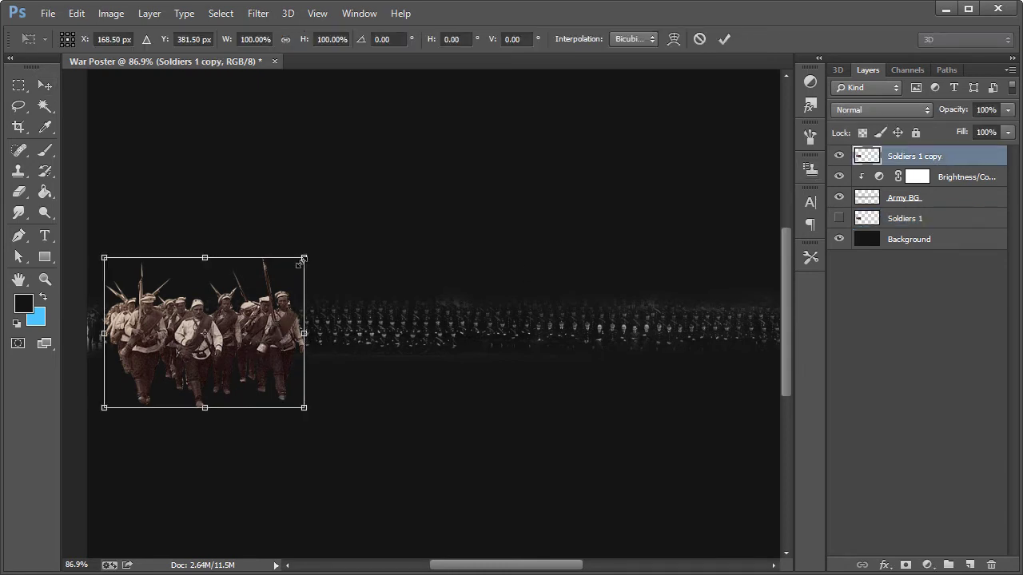
left_click_drag(292, 272, 250, 298)
left_click_drag(236, 396, 257, 389)
left_click_drag(254, 326, 255, 337)
scroll(500, 407, "up", 1)
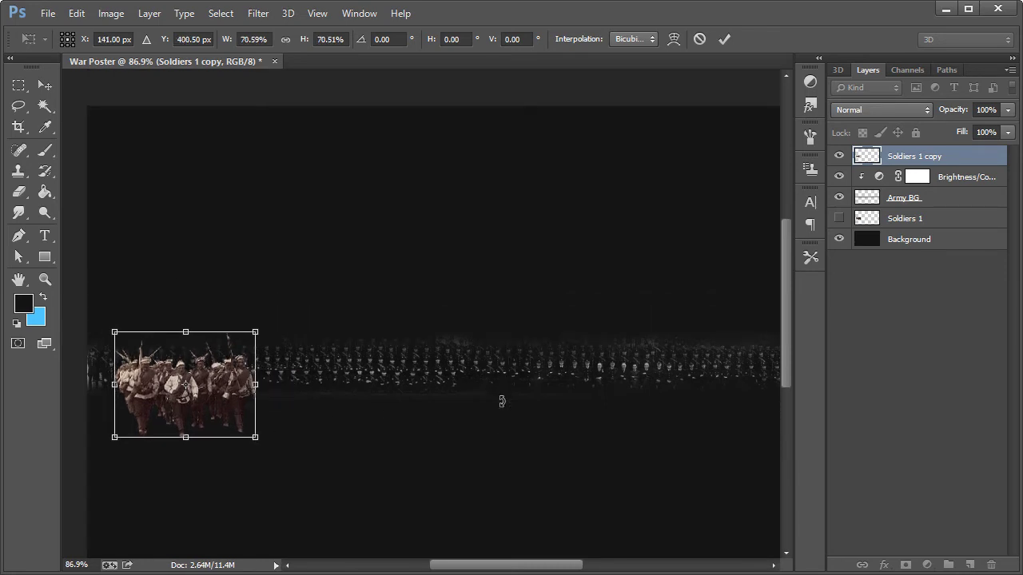
scroll(501, 399, "down", 5)
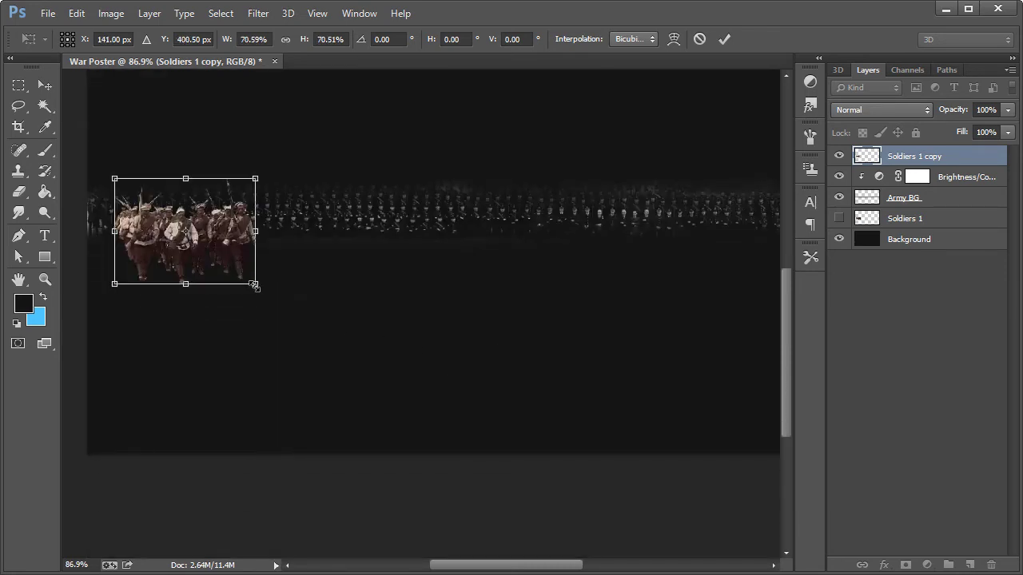
left_click_drag(256, 286, 262, 290)
left_click(45, 86)
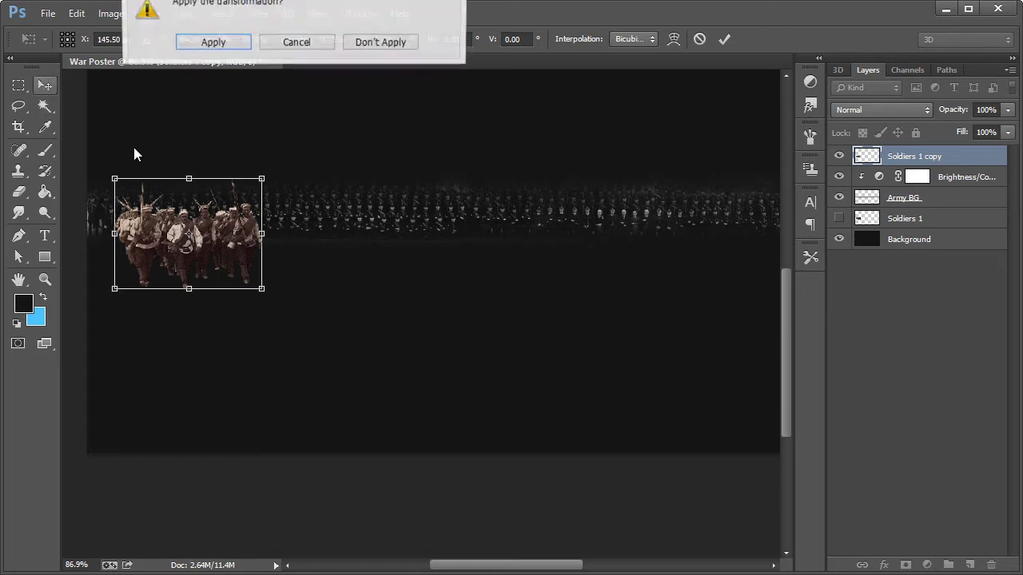
left_click_drag(208, 1, 222, 121)
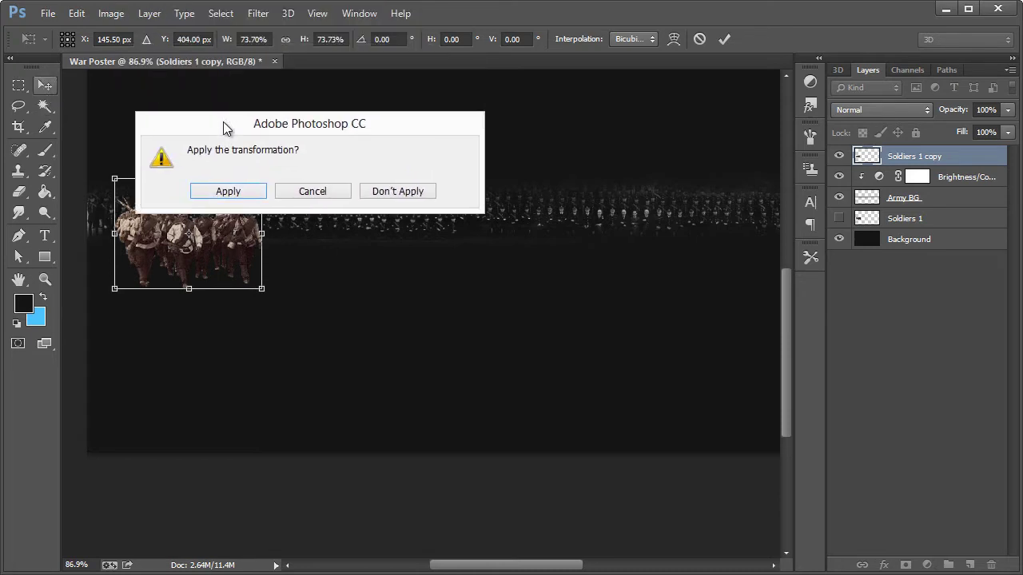
left_click(226, 192)
Desaturate Soldiers 1 copy via Image > Adjustments > Desaturate and nudge it into place
left_click_drag(231, 253, 217, 253)
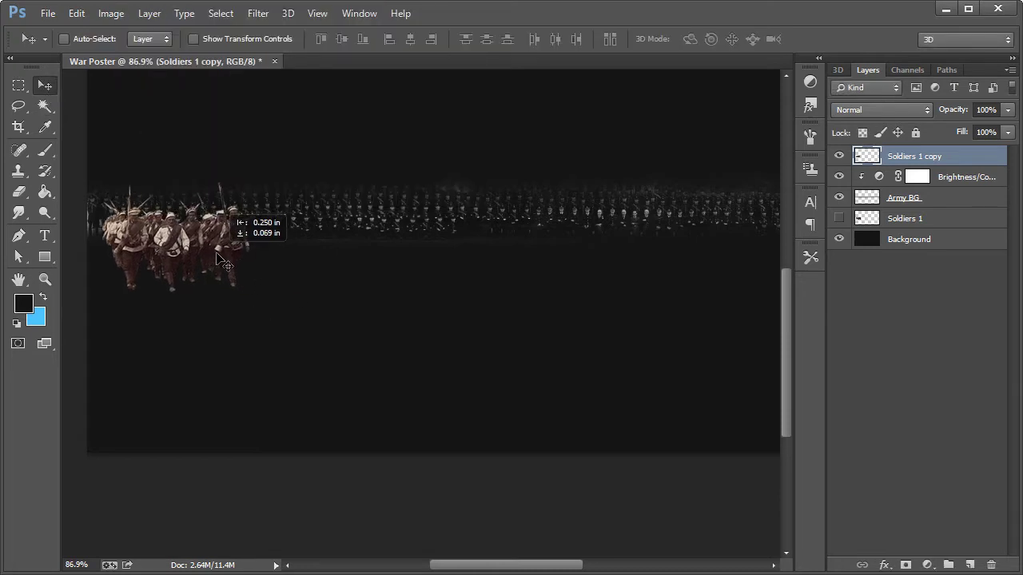
left_click(111, 14)
mouse_move(157, 54)
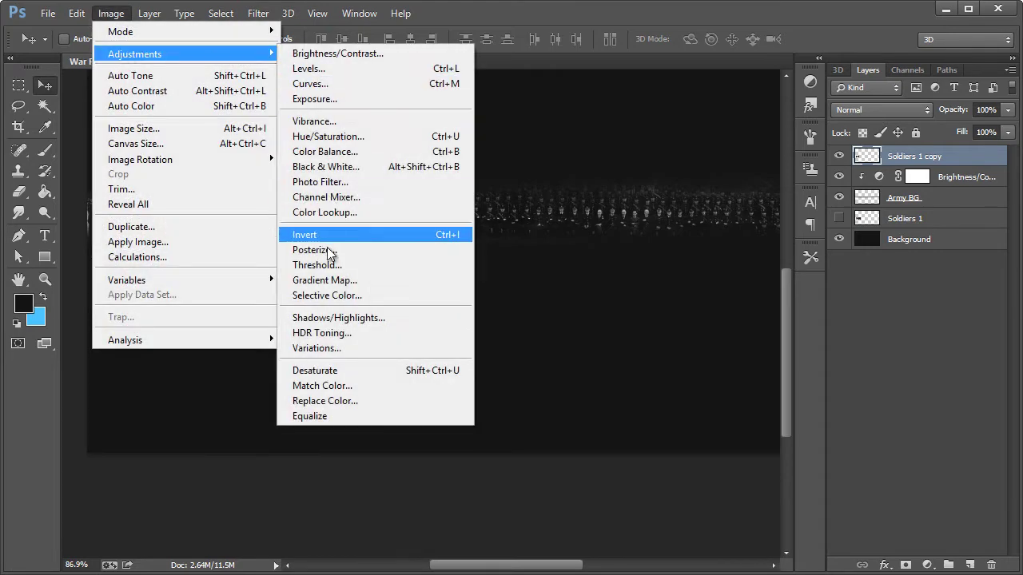
left_click(330, 373)
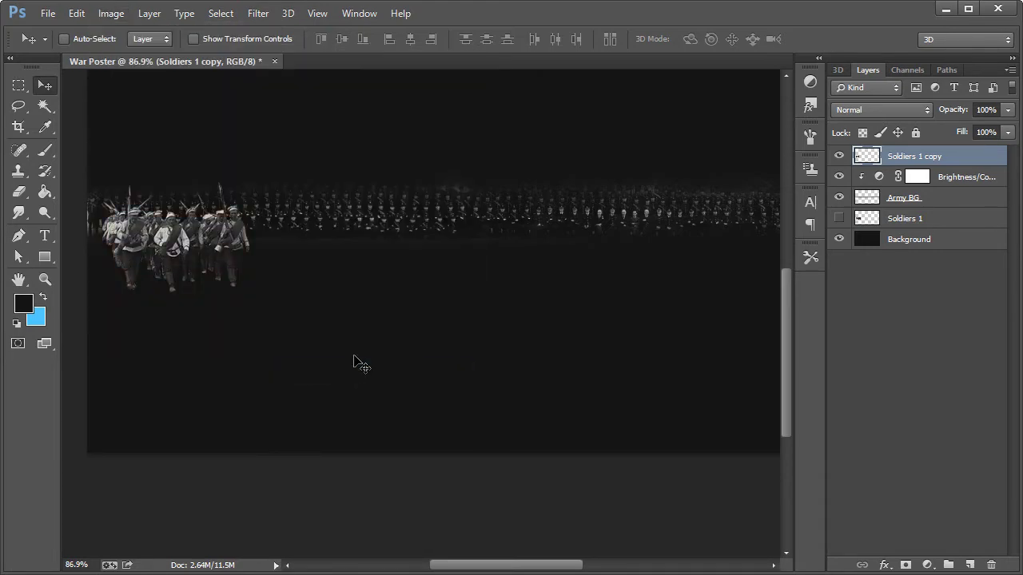
left_click_drag(212, 238, 221, 238)
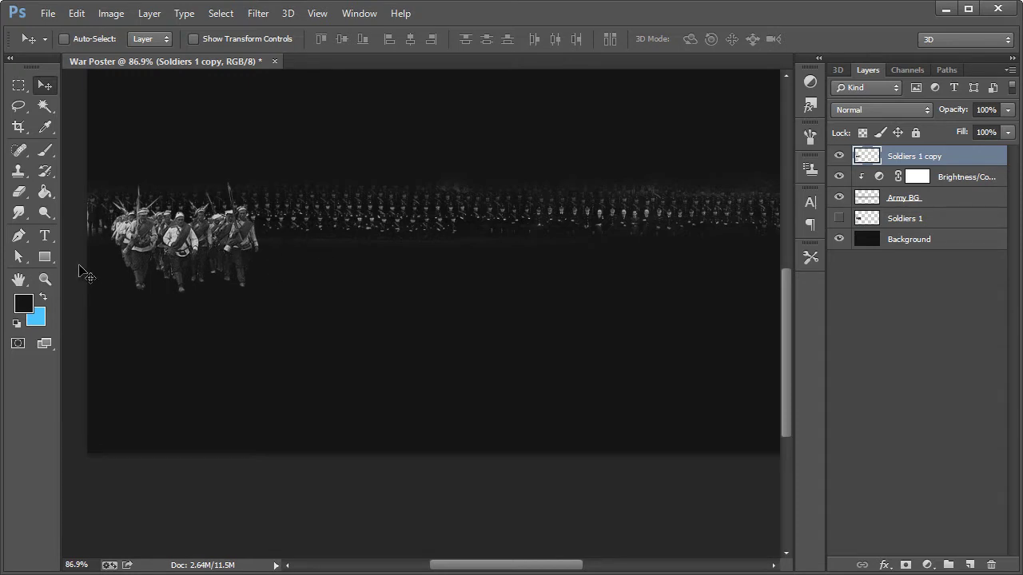
Zoom in to inspect the grey soldiers, return to 100%, and switch back to the Move tool
left_click(45, 279)
left_click(163, 251)
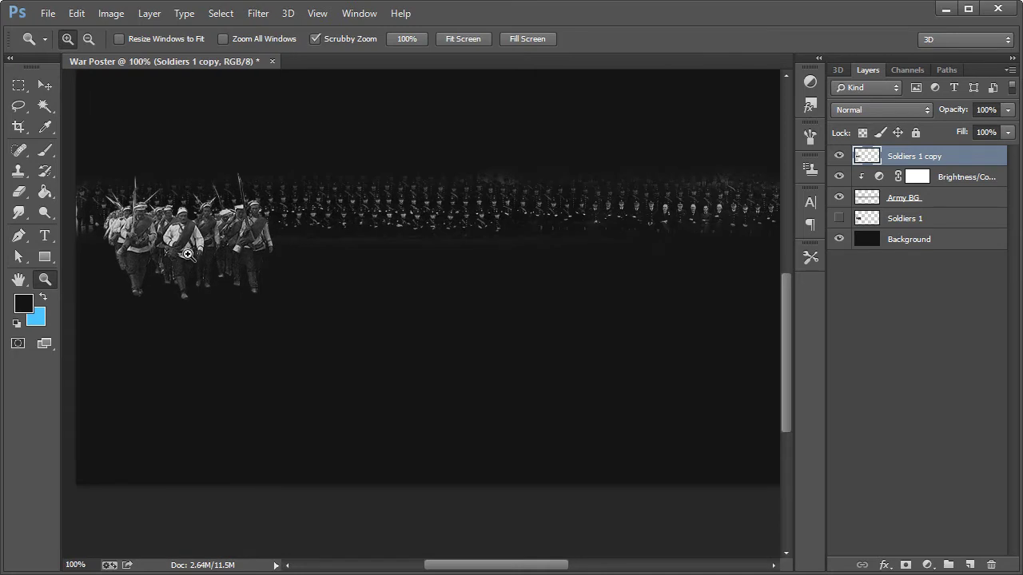
left_click(188, 254)
left_click(230, 266, "alt")
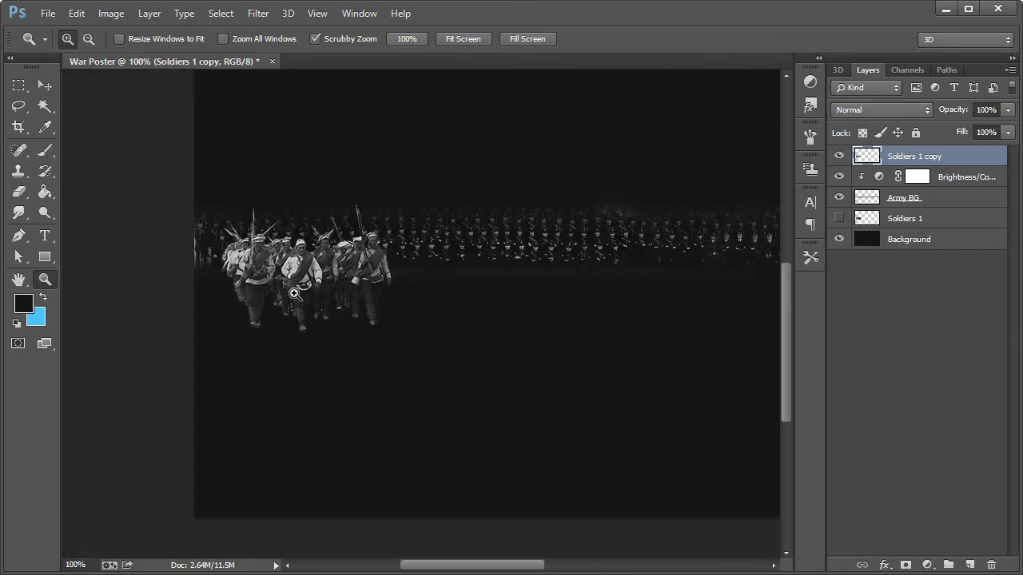
left_click_drag(445, 568, 466, 570)
scroll(399, 418, "up", 2)
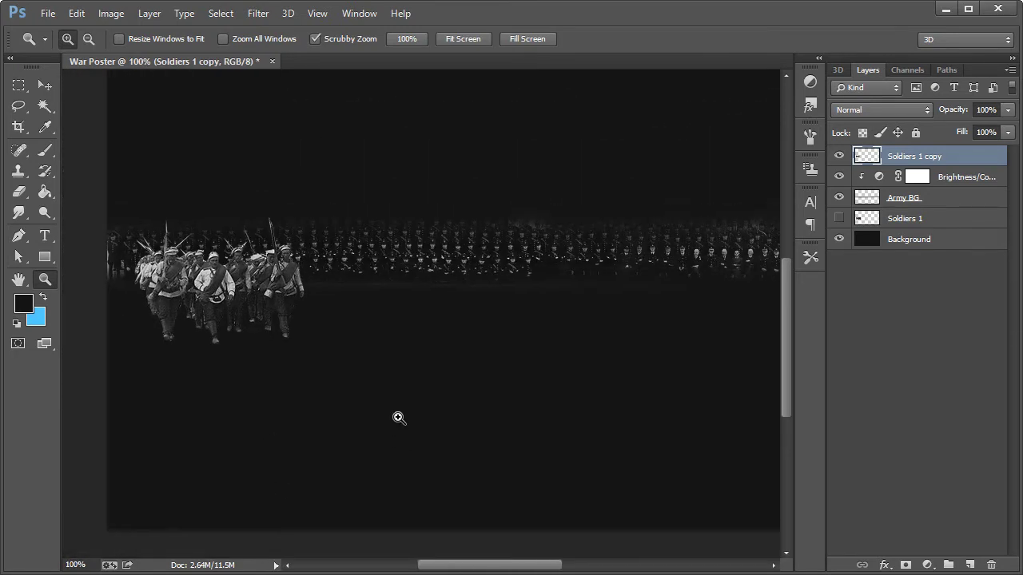
key("v")
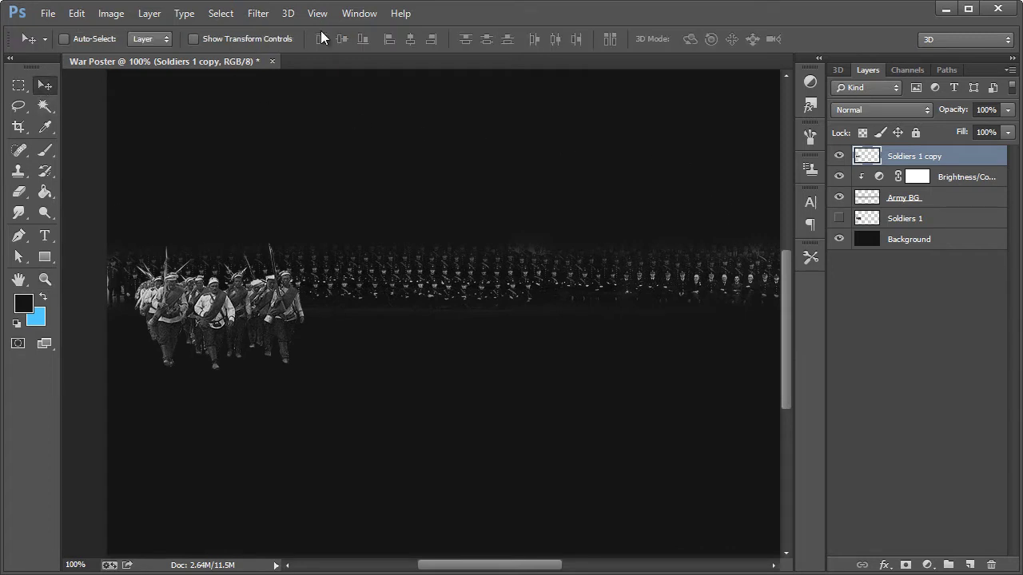
Clip a Brightness/Contrast layer to Soldiers 1 copy with Contrast 62 and Brightness -20
left_click(810, 83)
left_click(672, 104)
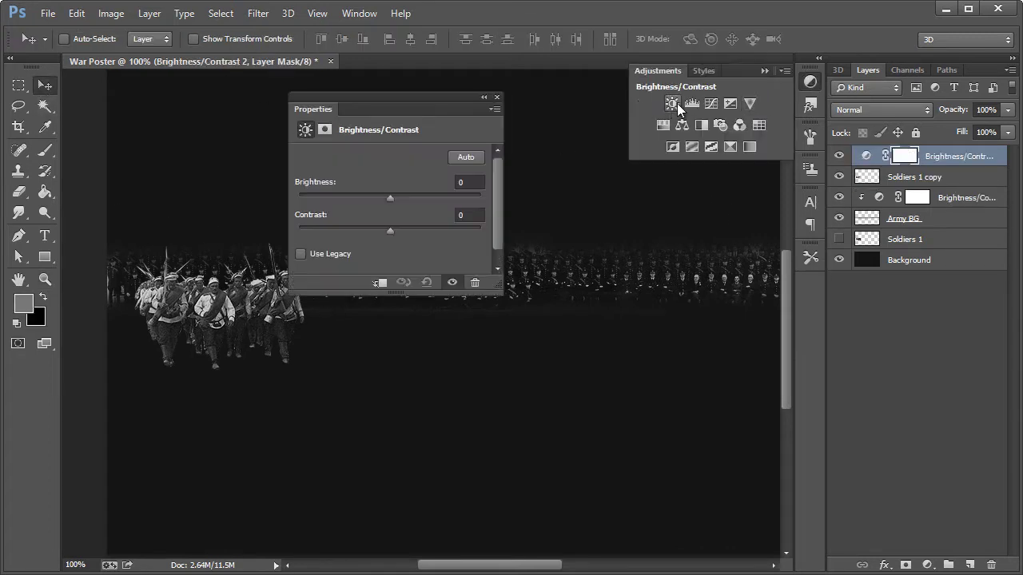
left_click_drag(416, 103, 545, 194)
left_click_drag(526, 318, 552, 320)
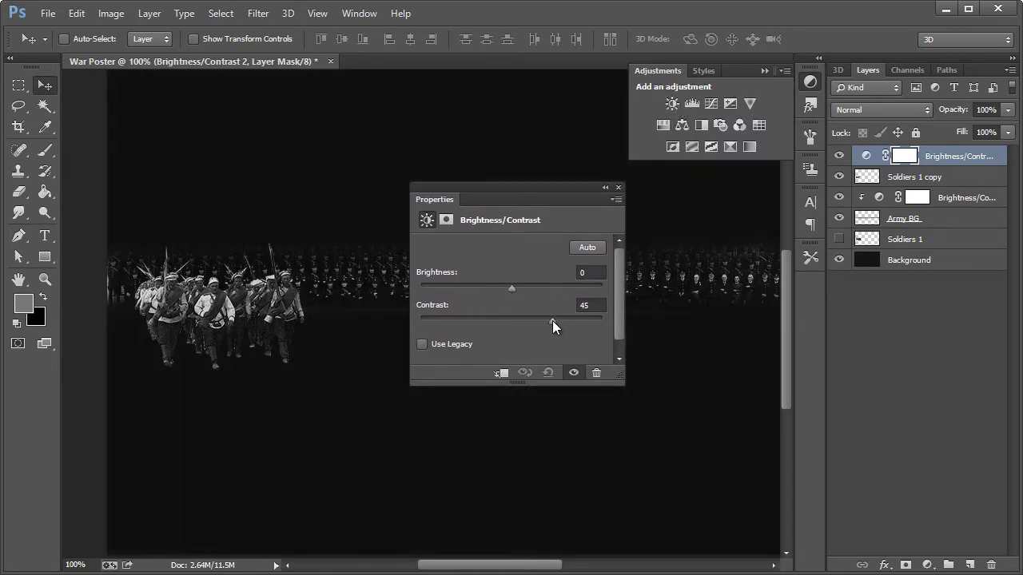
left_click(501, 374)
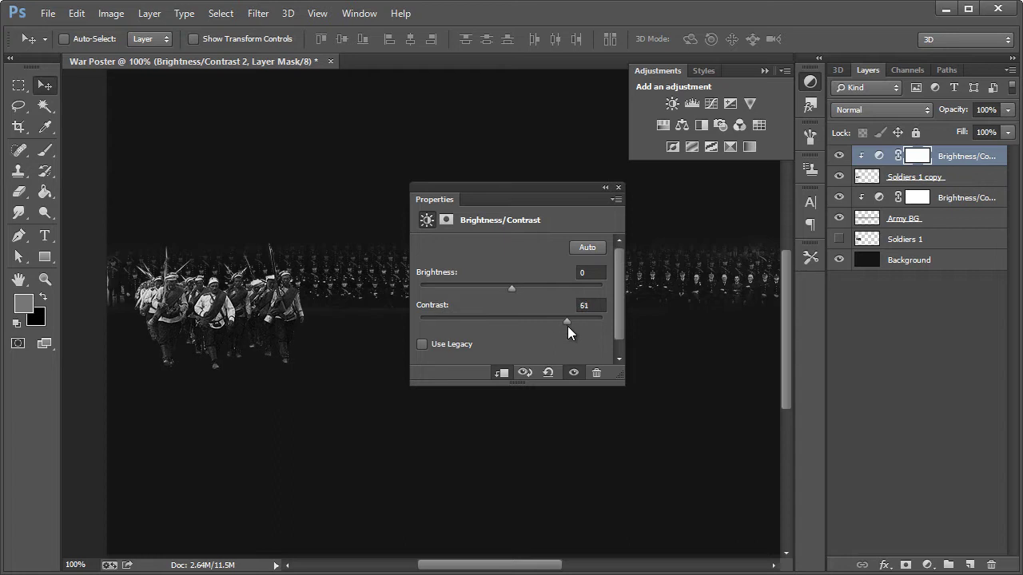
left_click_drag(511, 288, 499, 290)
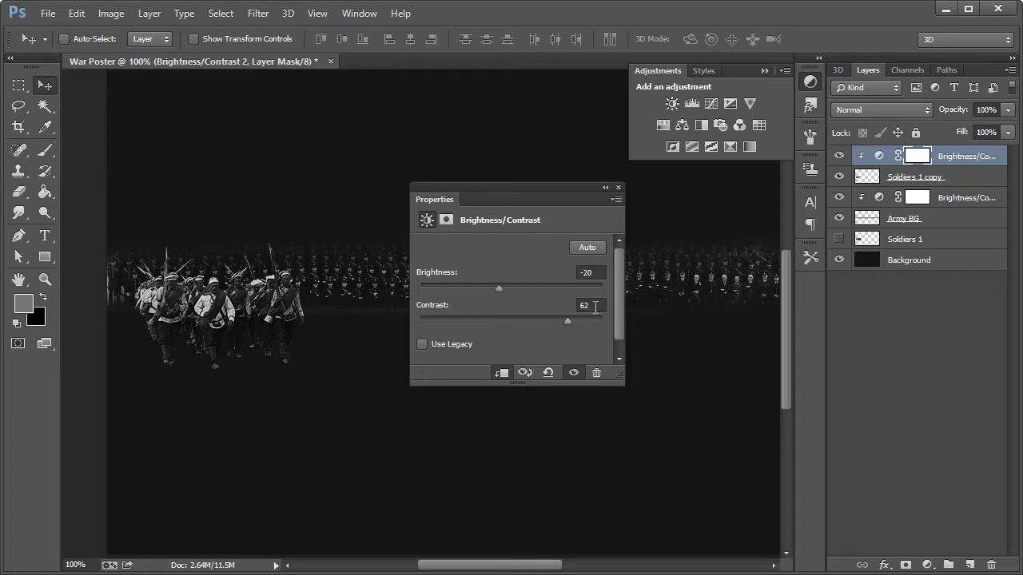
left_click(618, 188)
left_click(807, 86)
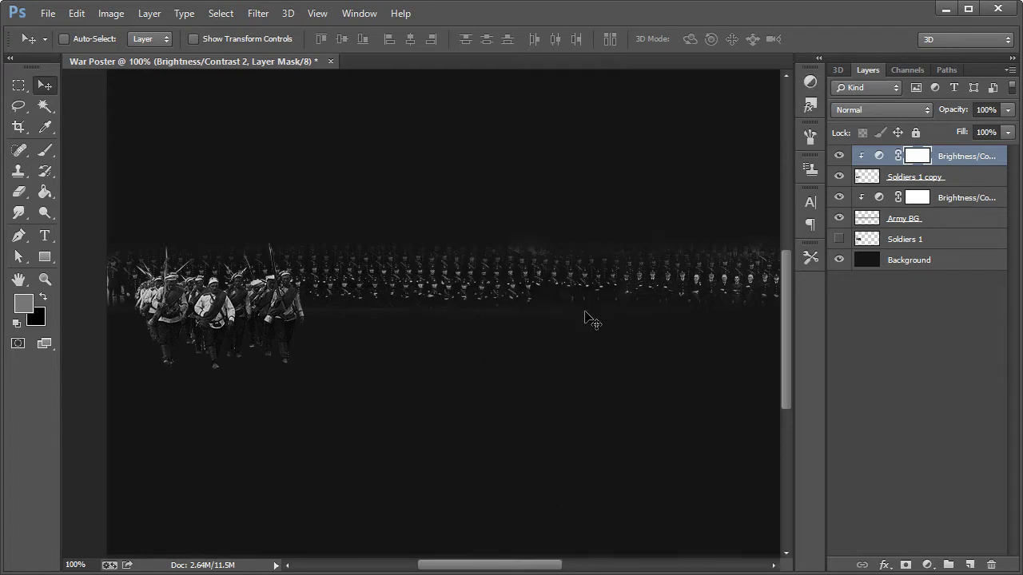
mouse_move(493, 562)
left_mouse_down()
mouse_move(473, 562)
mouse_move(580, 561)
mouse_move(497, 562)
mouse_move(512, 561)
left_mouse_up()
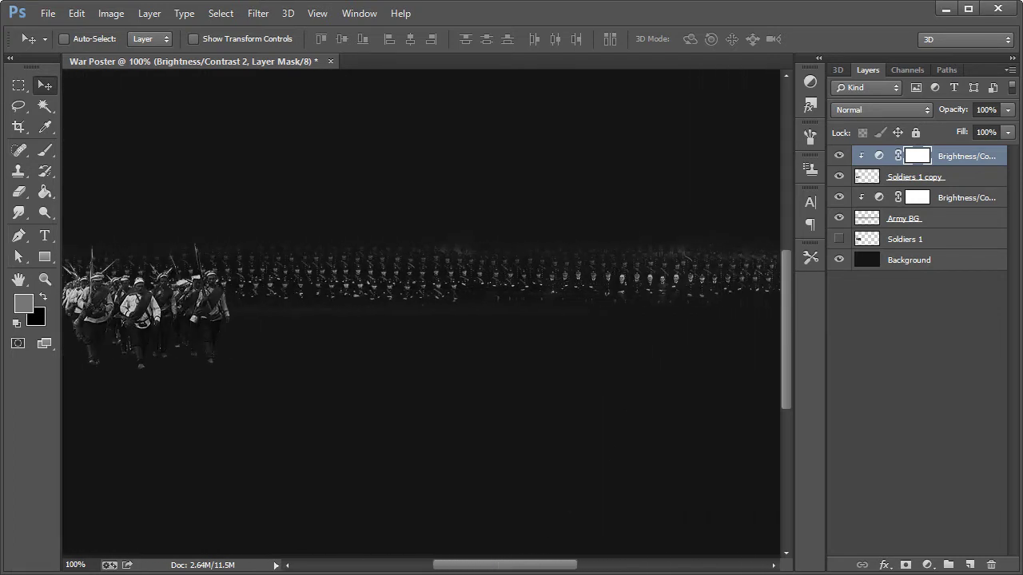
Copy the Flickr Military Parade band photo and minimize the browser window
key("alt+Tab")
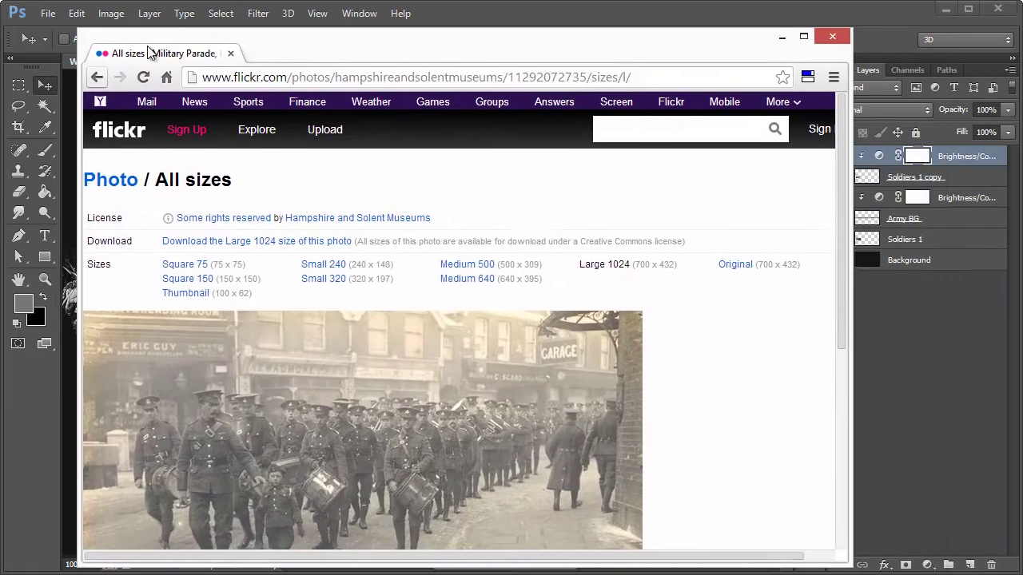
scroll(457, 292, "down", 1)
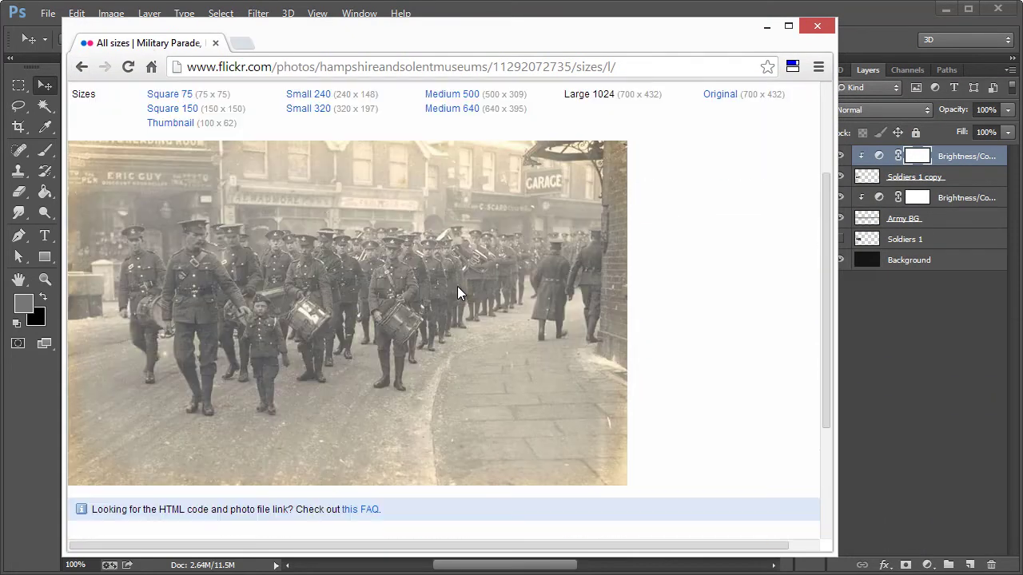
right_click(361, 257)
left_click(575, 119)
scroll(652, 162, "up", 1)
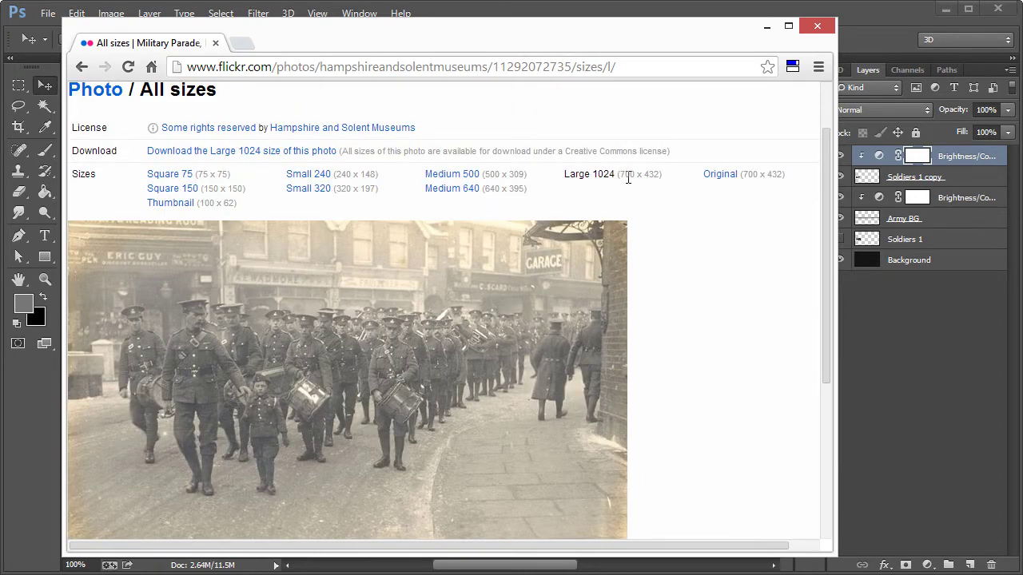
right_click(345, 323)
left_click(379, 367)
left_click(763, 30)
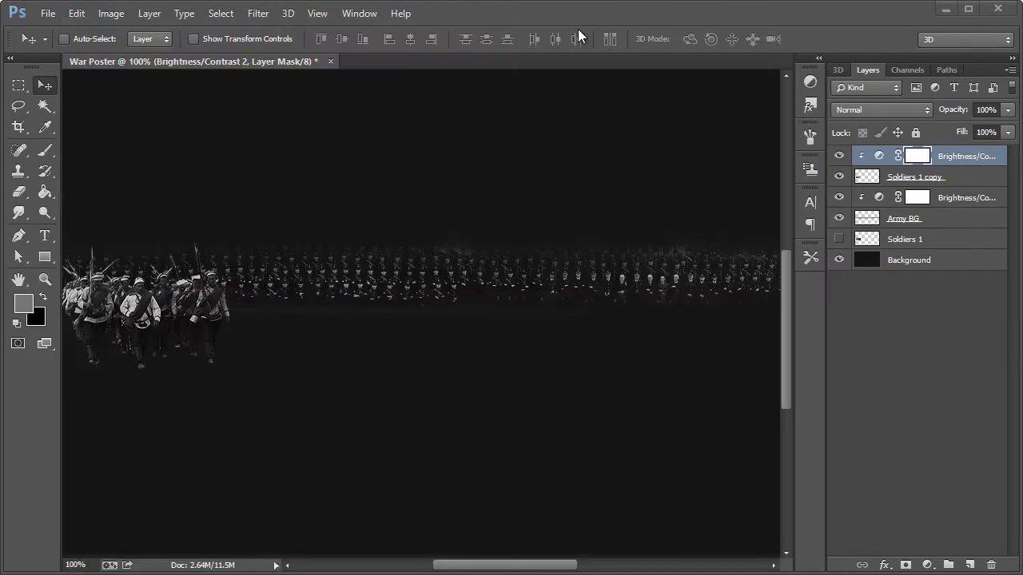
Paste the parade photo as a new layer and zoom in to 200% on the boy
key("ctrl+v")
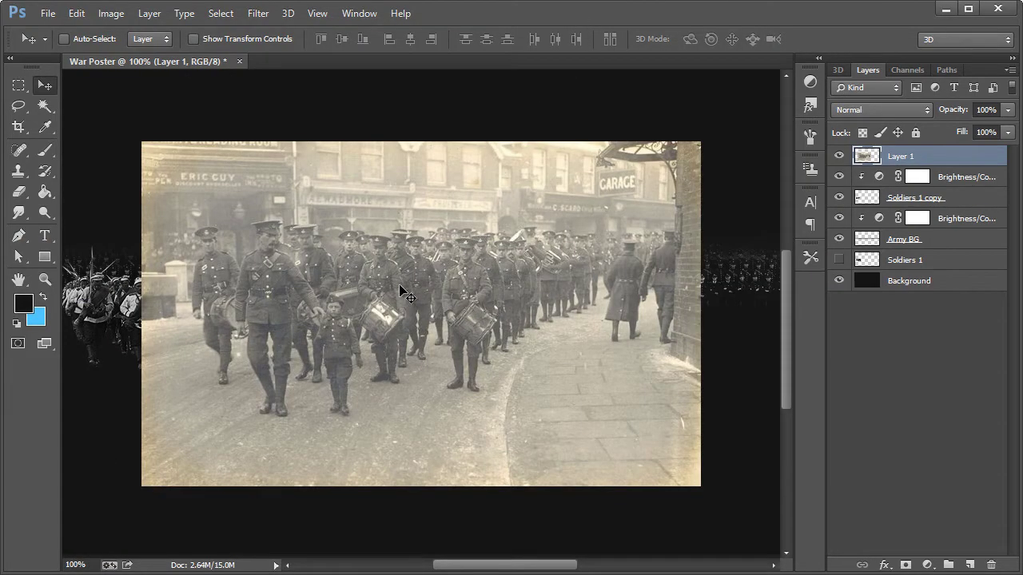
left_click(45, 279)
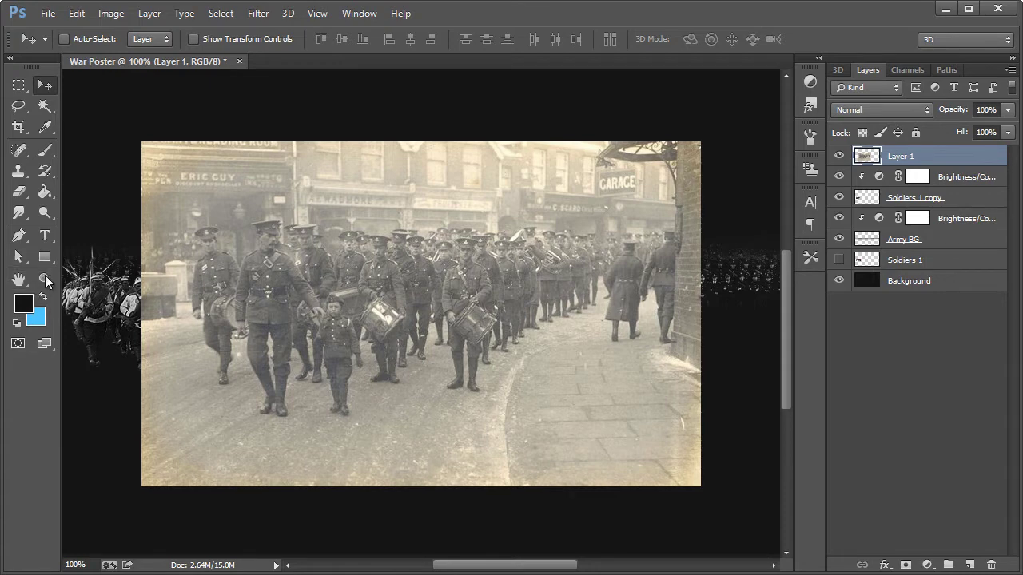
left_click(318, 326)
right_click(381, 354)
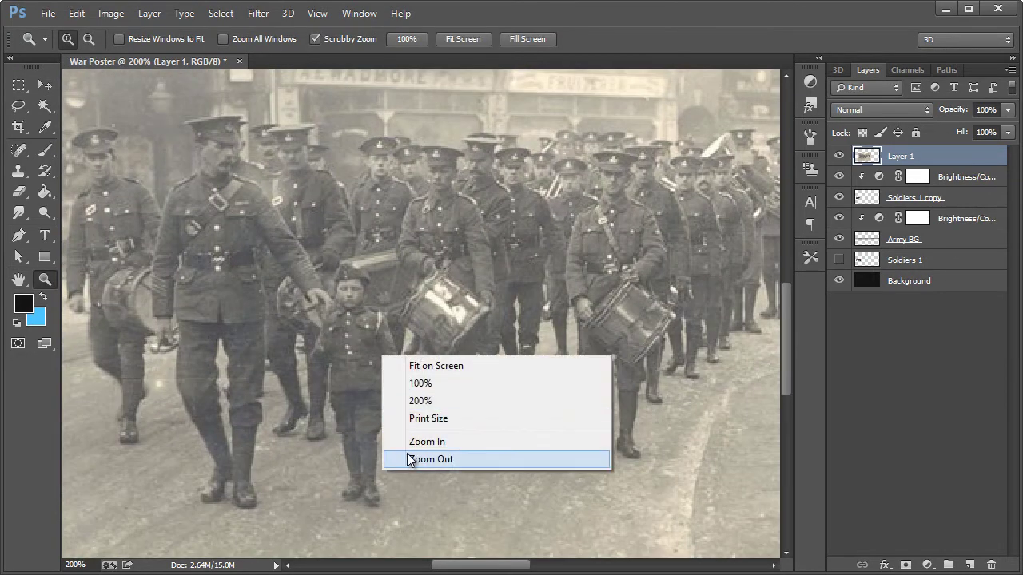
left_click(147, 183)
Start a pen path at the boy's foot and trace the legs and boots of the soldiers and drummer
left_click(19, 236)
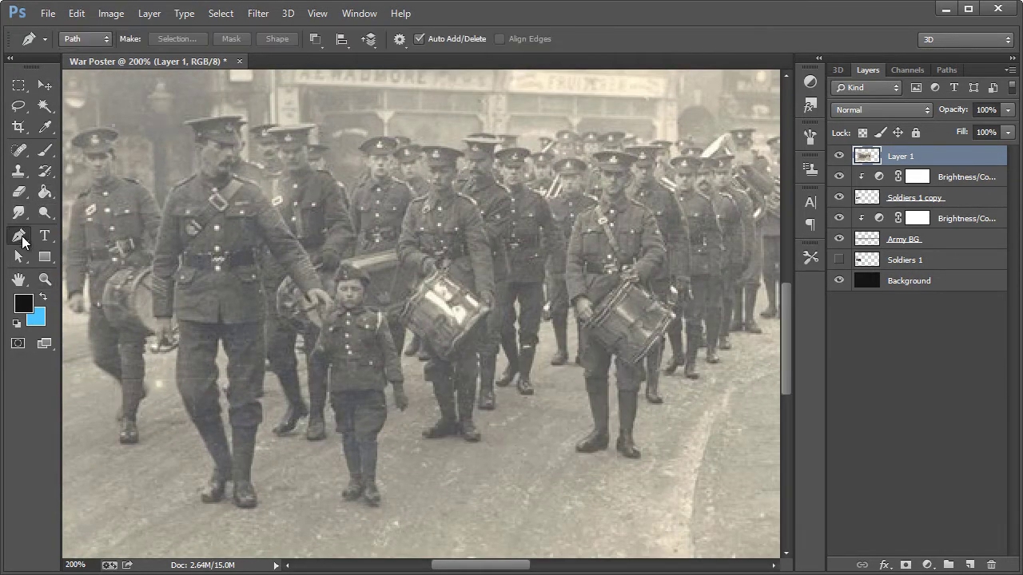
left_click(375, 485)
left_click(380, 438)
left_click(382, 405)
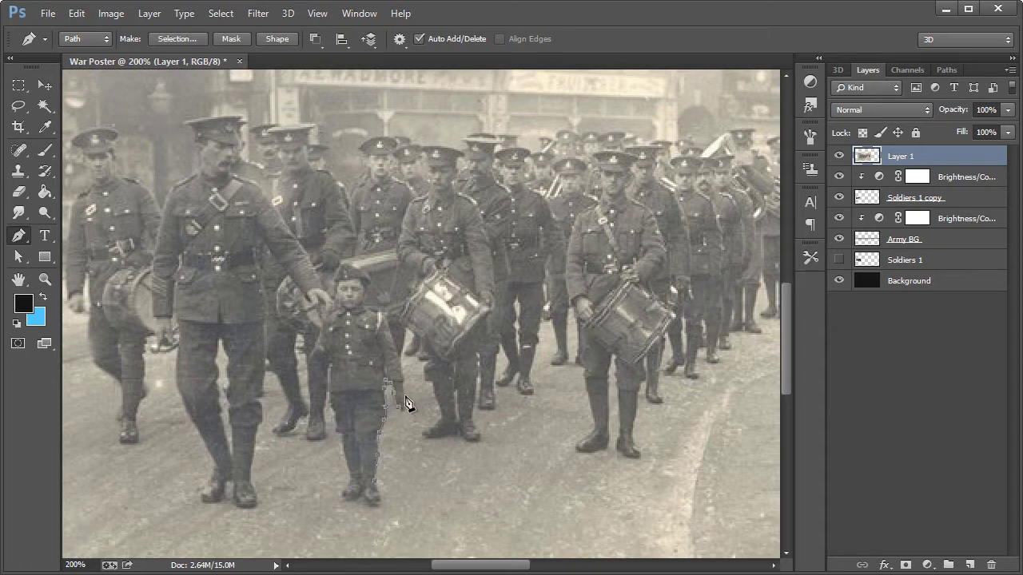
left_click(406, 329)
left_click(432, 415)
left_click(427, 434)
left_click(446, 433)
left_click(478, 437)
left_click(481, 414)
left_click(484, 357)
left_click(501, 347)
left_click(507, 382)
left_click(522, 391)
left_click(541, 339)
left_click(550, 318)
left_click(561, 362)
left_click(577, 310)
left_click(586, 351)
left_click(588, 392)
left_click(590, 449)
left_click(601, 445)
left_click(613, 376)
left_click(632, 455)
left_click(643, 449)
left_click(647, 384)
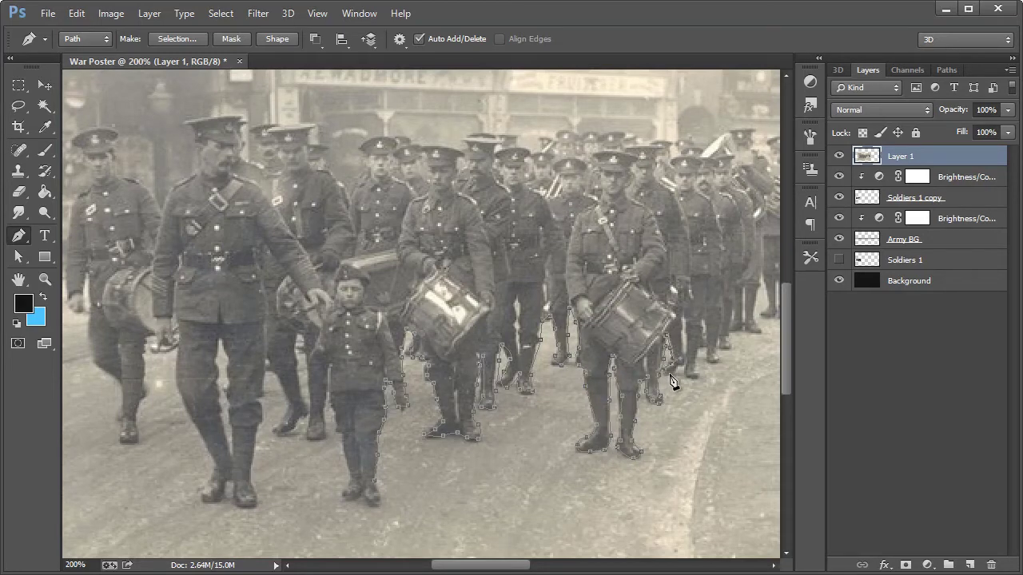
left_click(683, 369)
left_click(693, 375)
left_click(703, 362)
left_click(720, 351)
Continue the path along the soldiers' boots and up to the band's heads
left_click_drag(524, 565, 562, 565)
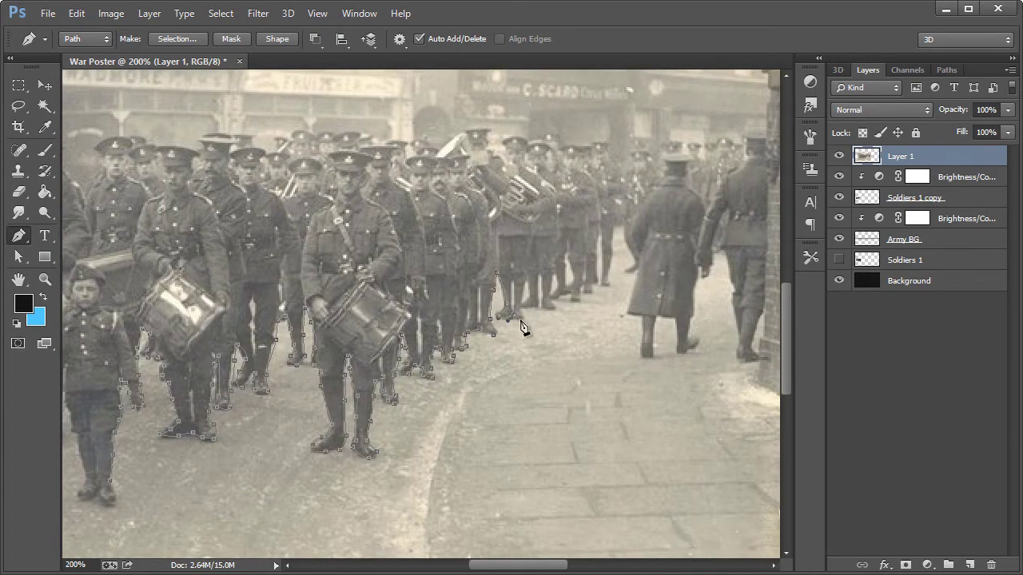
left_click(522, 318)
left_click(533, 308)
left_click(550, 308)
left_click(557, 298)
left_click(578, 298)
left_click(583, 294)
left_click(598, 290)
left_click(599, 238)
left_click(589, 170)
left_click(581, 156)
left_click(568, 147)
left_click(552, 145)
left_click(534, 142)
left_click(513, 140)
left_click(501, 143)
left_click(491, 129)
Trace the path leftward along the soldiers' head tops, curving around the last soldier's head
left_click(462, 130)
left_click(455, 140)
left_click(445, 149)
left_click(425, 144)
left_click(410, 143)
left_click(395, 143)
left_click(383, 144)
left_click(370, 144)
left_click(276, 149)
left_click(249, 137)
left_click(230, 133)
left_click_drag(240, 147, 540, 152)
left_click(504, 132)
left_click(498, 141)
left_click(472, 146)
left_click(452, 148)
left_click(425, 137)
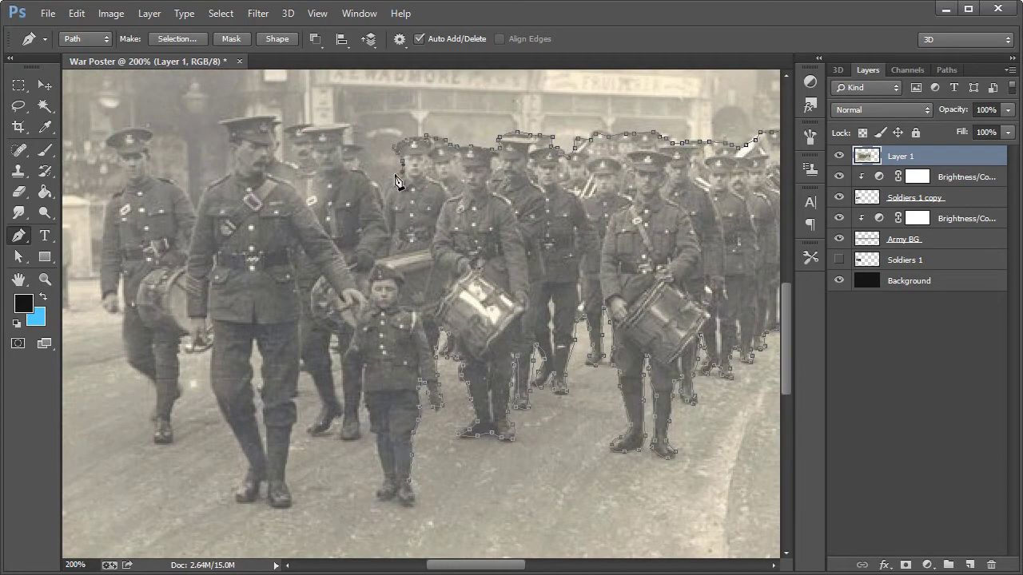
mouse_move(390, 176)
left_mouse_down()
mouse_move(345, 144)
mouse_move(350, 123)
mouse_move(286, 136)
mouse_move(294, 162)
mouse_move(276, 146)
mouse_move(278, 120)
mouse_move(223, 130)
mouse_move(231, 164)
mouse_move(204, 194)
mouse_move(188, 281)
mouse_move(190, 354)
mouse_move(203, 342)
mouse_move(250, 460)
mouse_move(233, 495)
mouse_move(270, 500)
mouse_move(299, 359)
mouse_move(365, 386)
mouse_move(385, 489)
left_mouse_up()
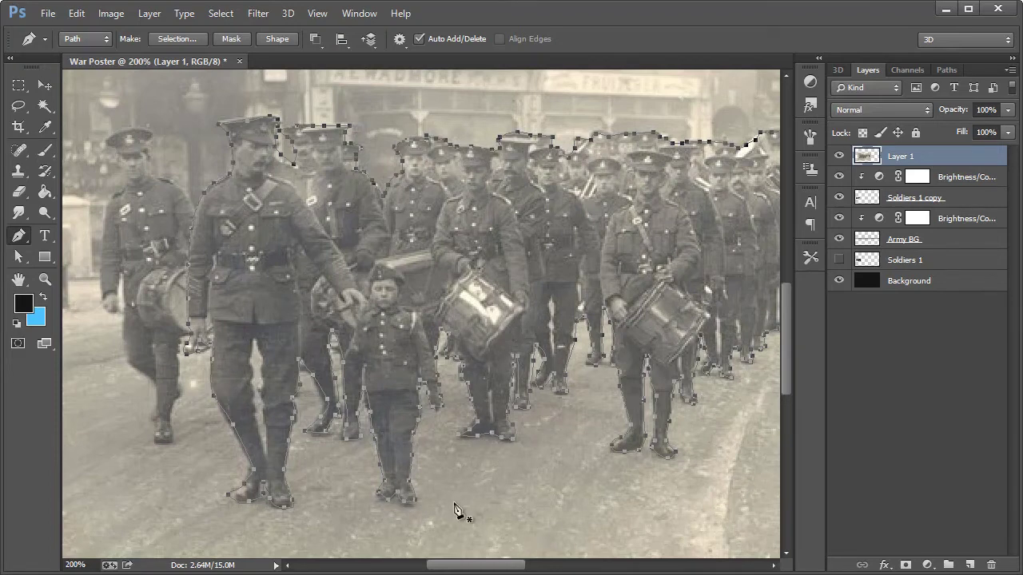
left_click_drag(470, 565, 498, 572)
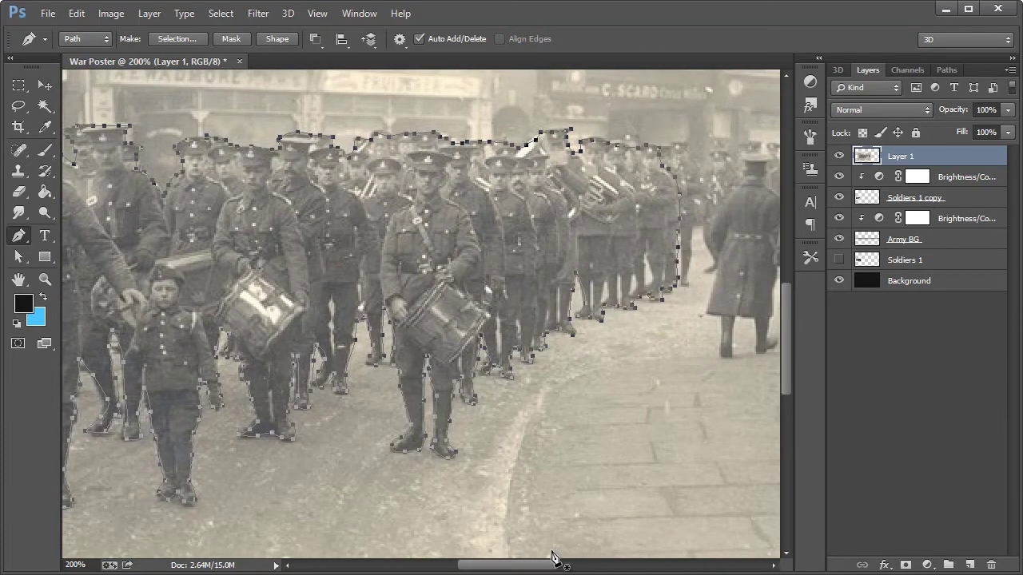
left_click_drag(537, 565, 468, 370)
Convert the traced pen path into a selection with no feathering
right_click(473, 250)
right_click(398, 361)
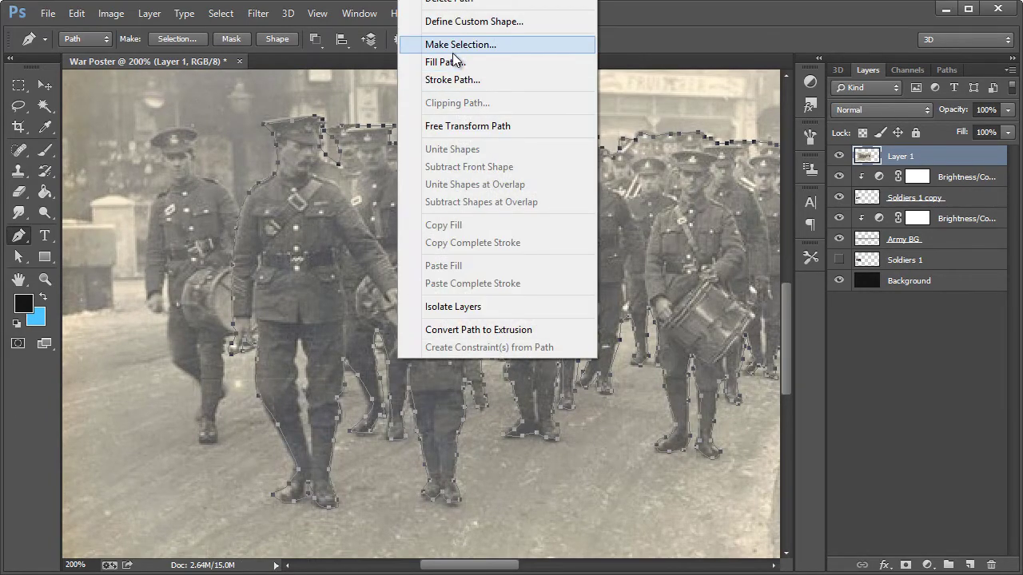
left_click(457, 44)
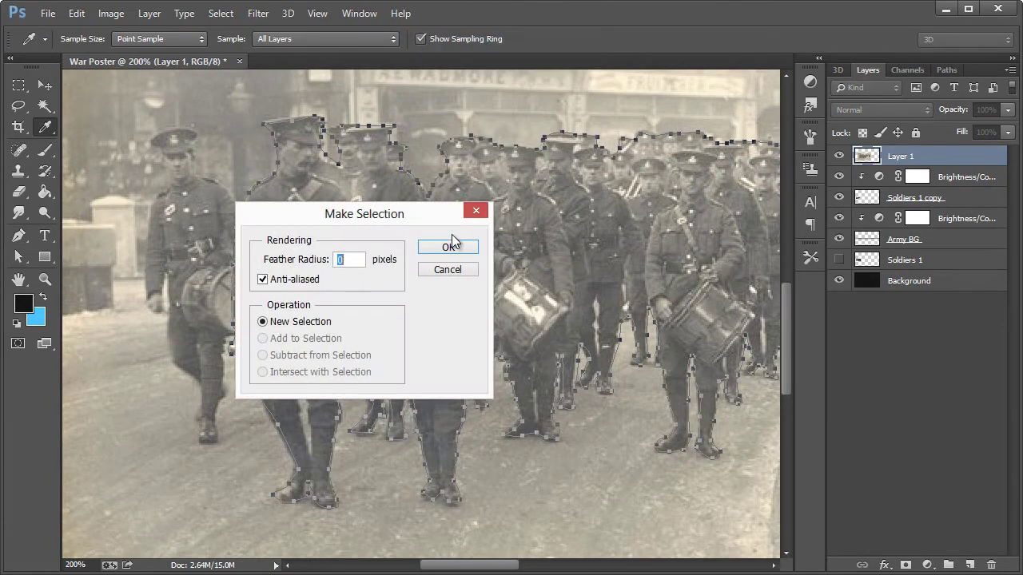
left_click(448, 248)
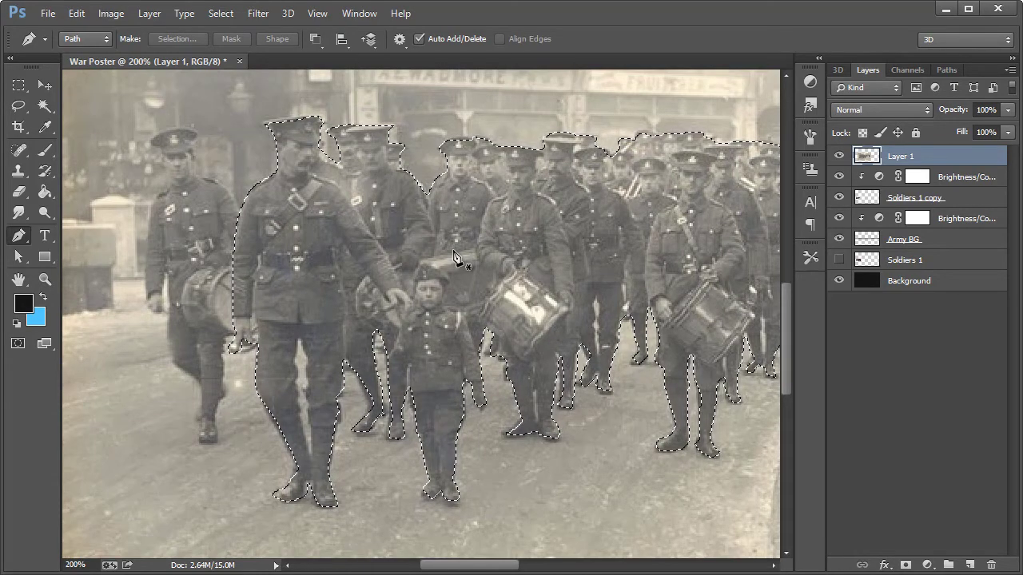
Copy the outlined soldiers, deselect, and delete the full parade photo layer
key("ctrl+d")
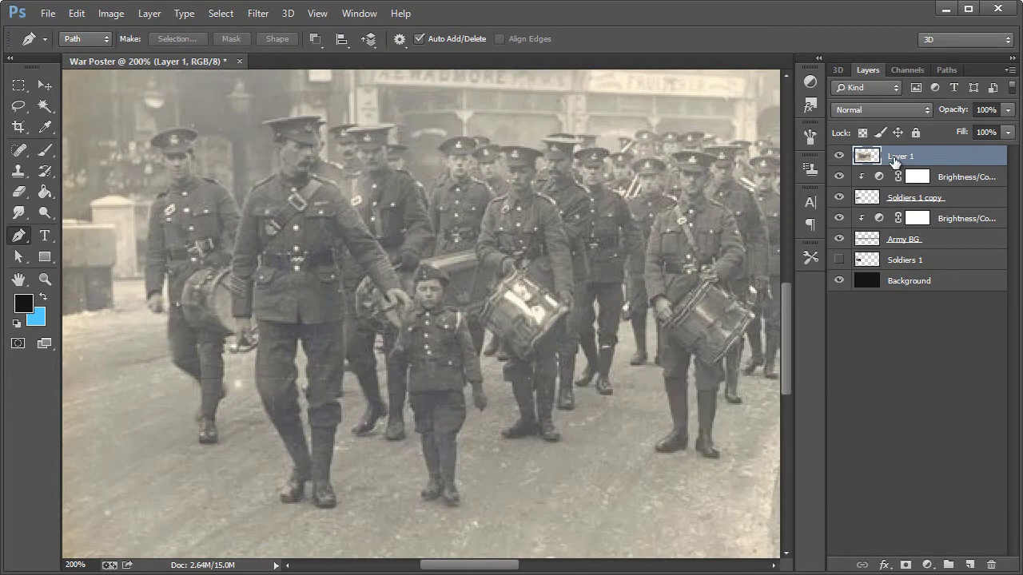
key("Delete")
left_click(47, 90)
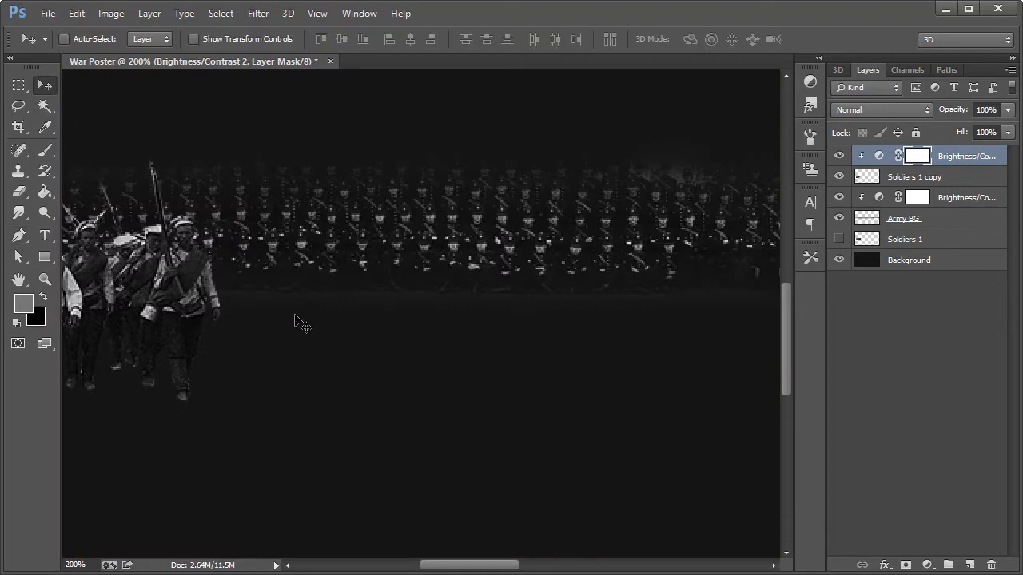
scroll(445, 365, "down", 4)
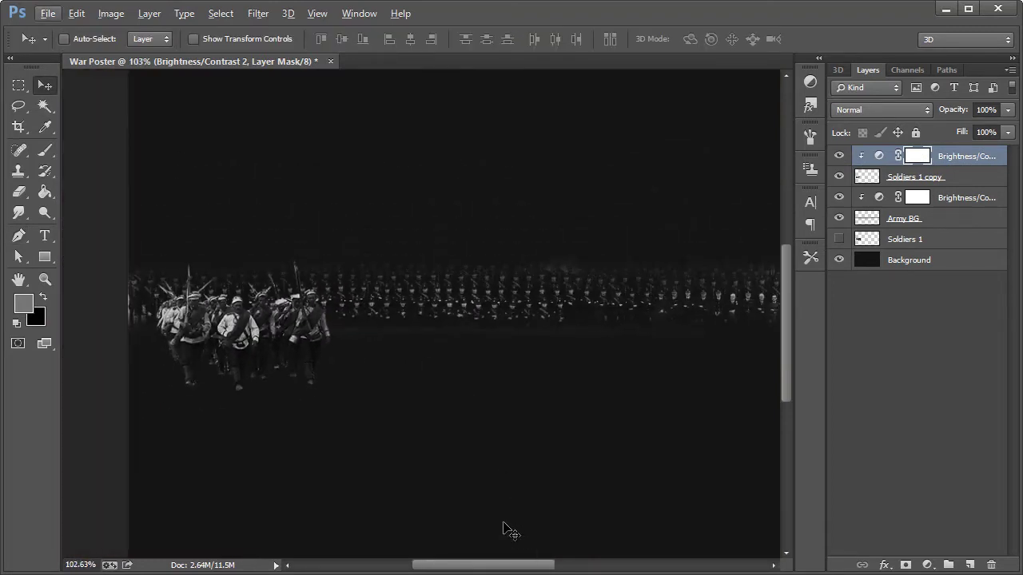
scroll(509, 517, "down", 1)
left_click_drag(513, 567, 544, 567)
Paste the cut-out soldiers into the poster and zoom to about 283% on them
key("ctrl+v")
left_click_drag(466, 306, 521, 346)
left_click(45, 279)
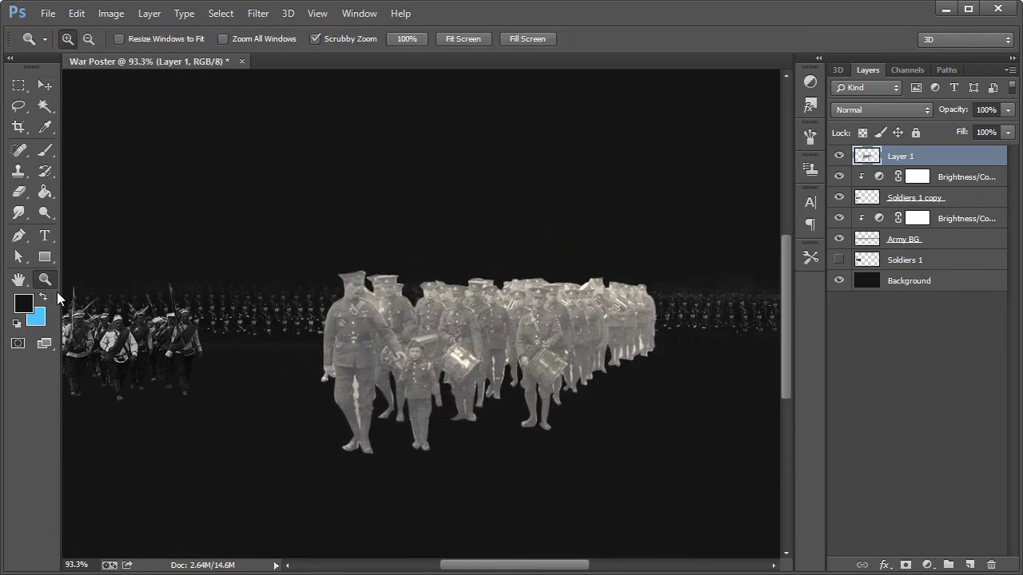
left_click_drag(347, 400, 347, 399)
Outline the pale gap between the front soldier's trouser legs with the Pen, select it and delete it
left_click(18, 235)
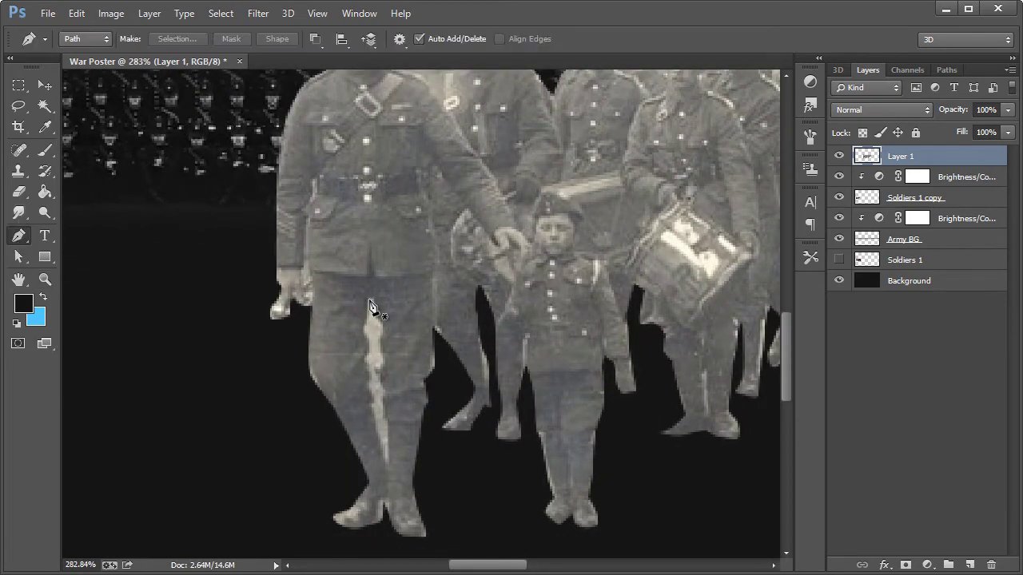
left_click_drag(368, 323, 364, 355)
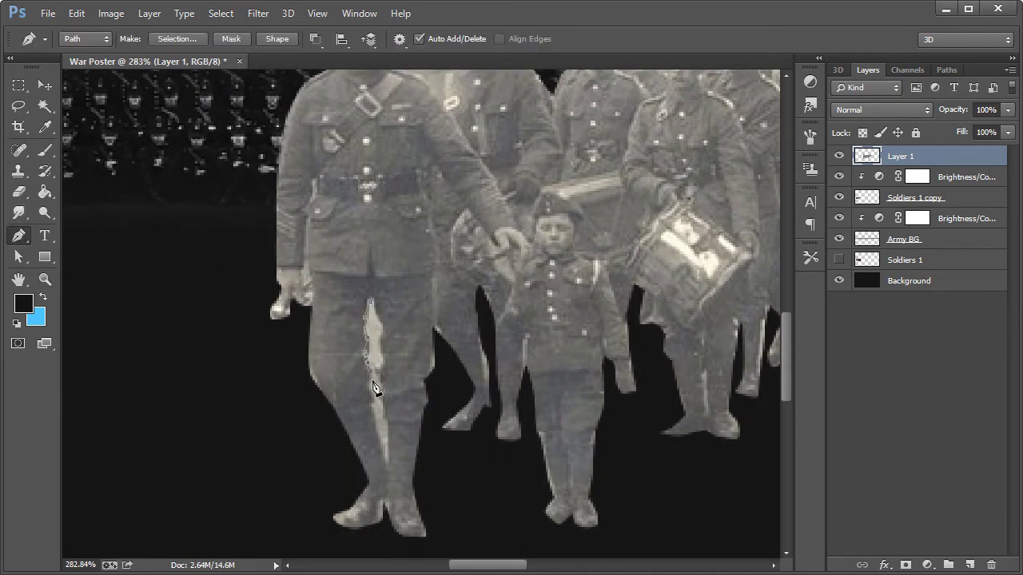
left_click(375, 413)
left_click(389, 464)
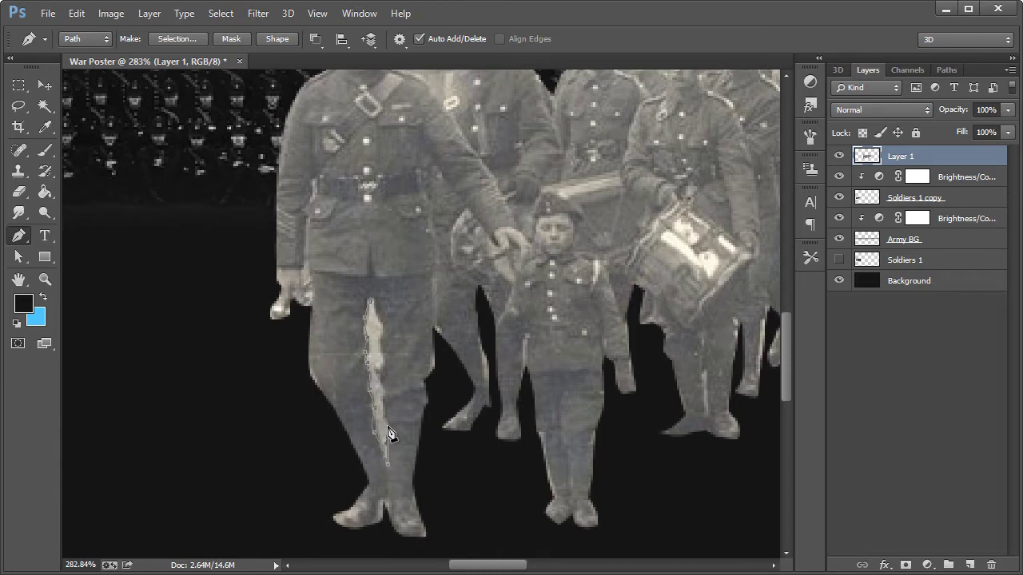
left_click(379, 360)
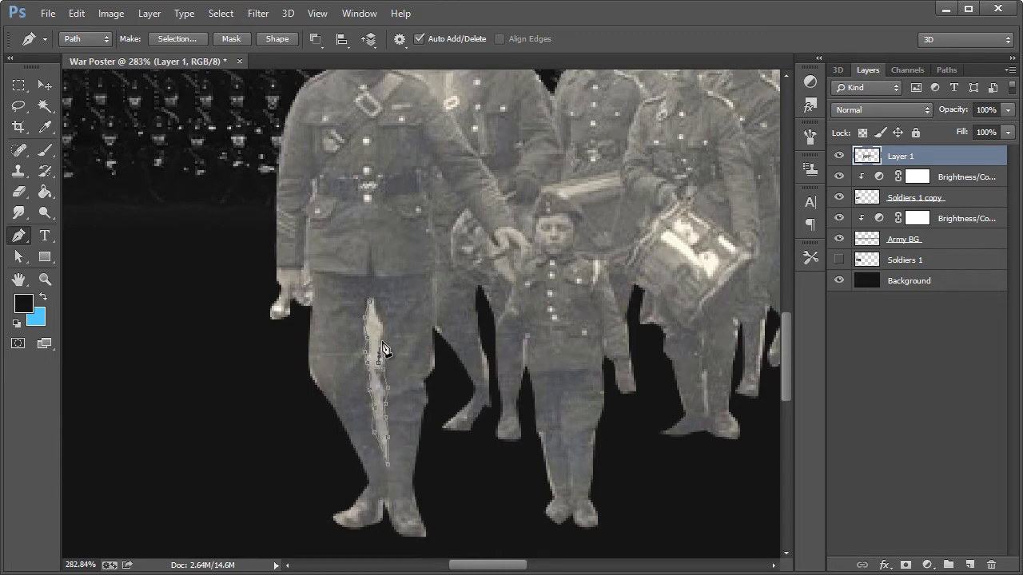
right_click(392, 301)
left_click(419, 6)
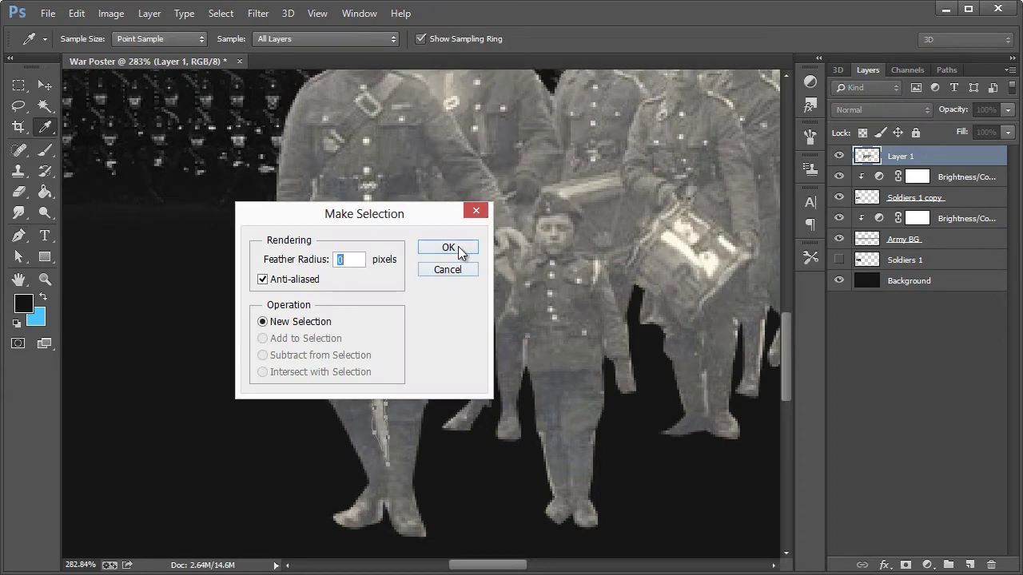
left_click(460, 249)
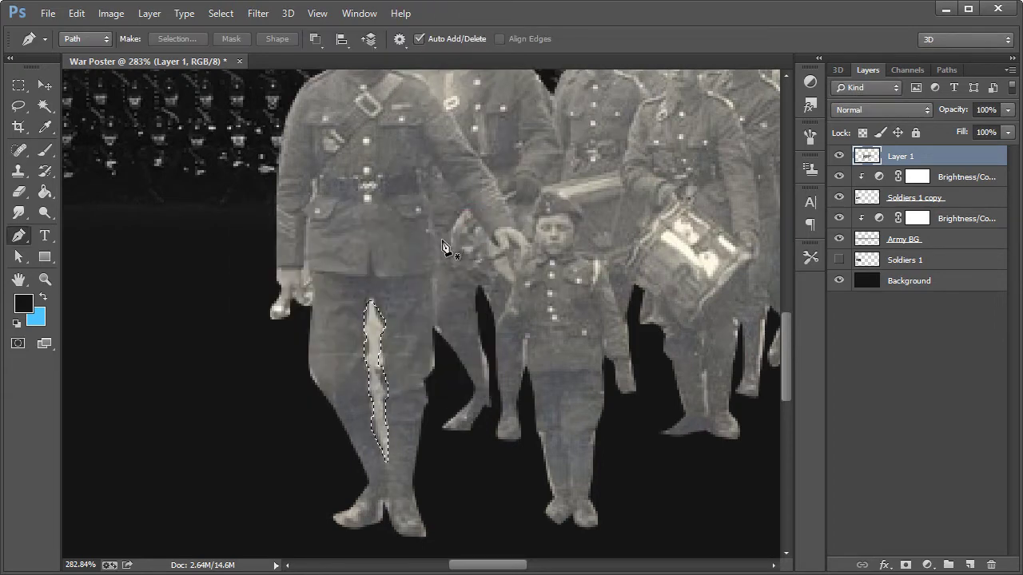
key("Delete")
key("ctrl+d")
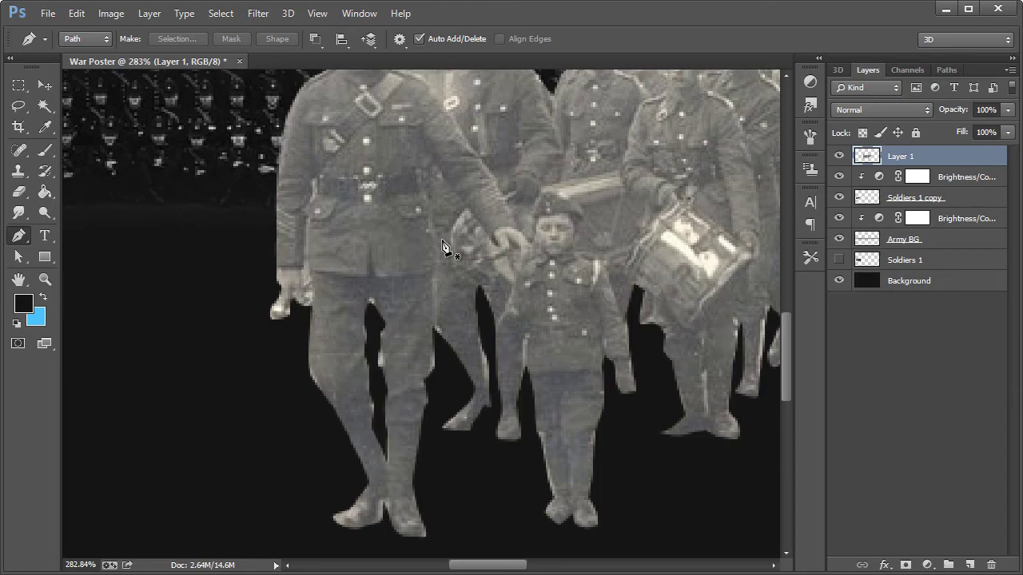
Free-transform the Layer 1 soldiers down to about 54% and position them at the army row's right end
key("ctrl+1")
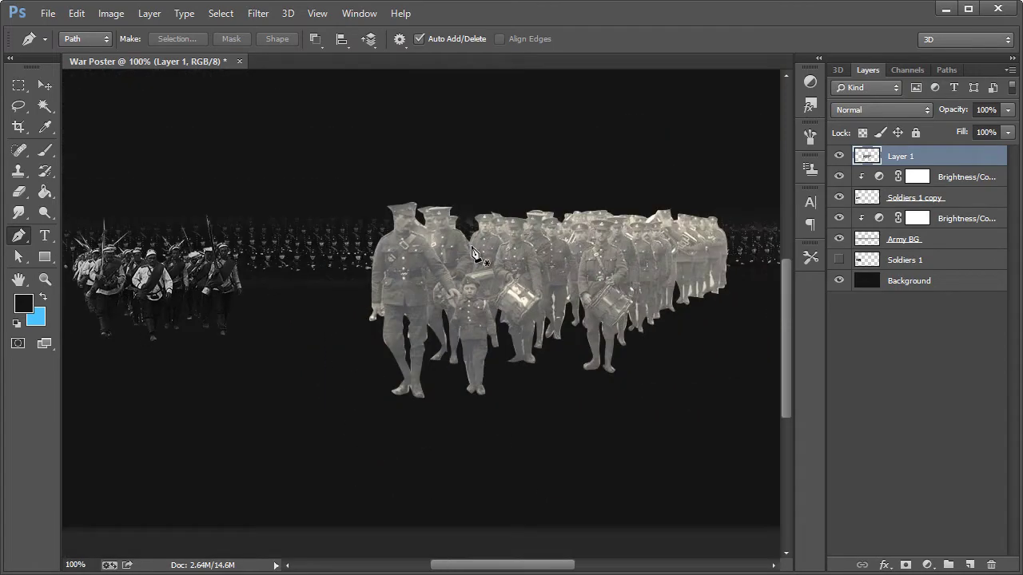
left_click(44, 83)
key("ctrl+t")
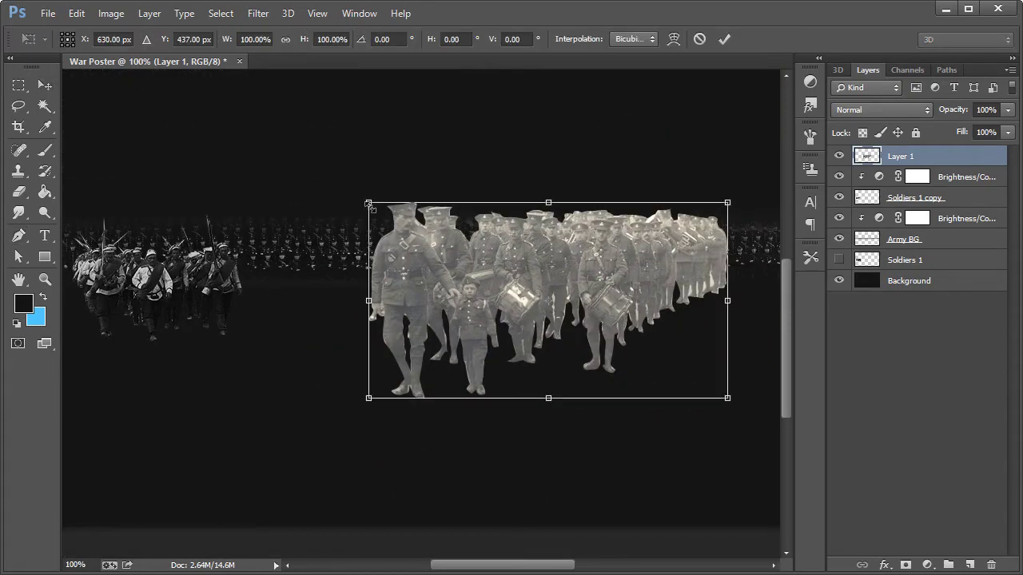
left_click_drag(370, 205, 532, 290)
left_click_drag(654, 314, 415, 278)
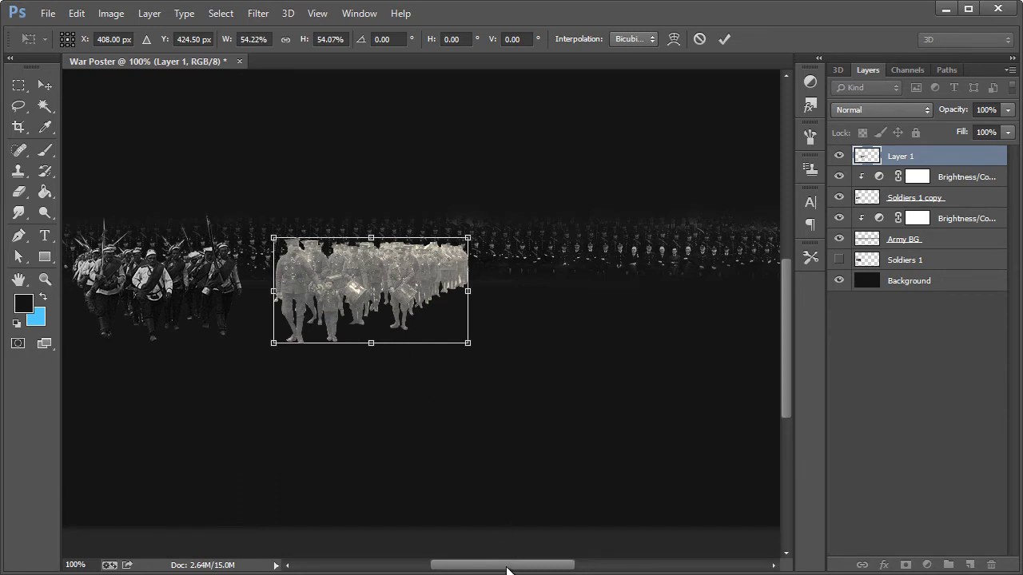
left_click_drag(506, 569, 561, 572)
left_click_drag(112, 298, 676, 297)
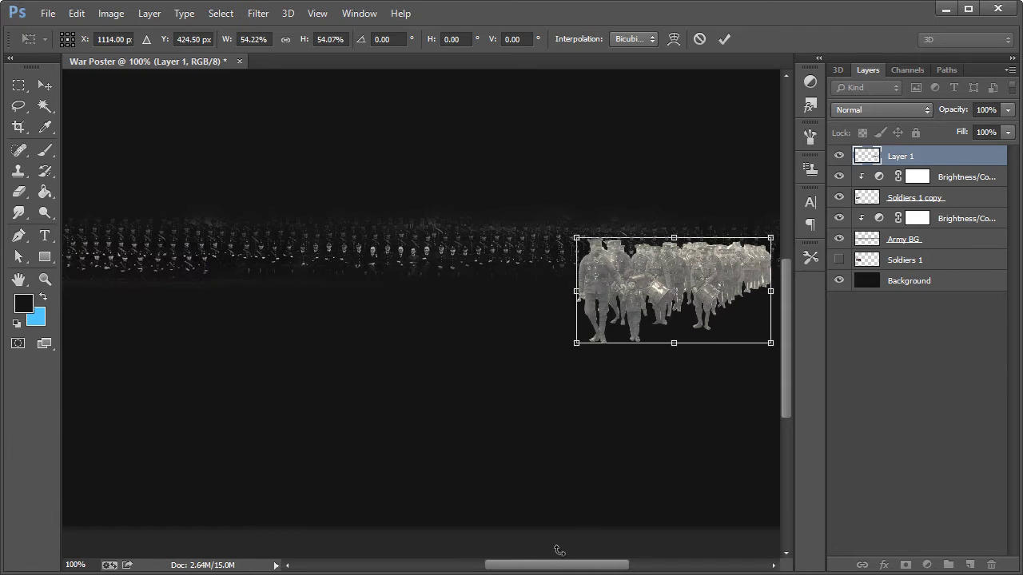
left_click_drag(531, 569, 574, 569)
left_click_drag(523, 268, 552, 270)
left_click(44, 86)
key("Return")
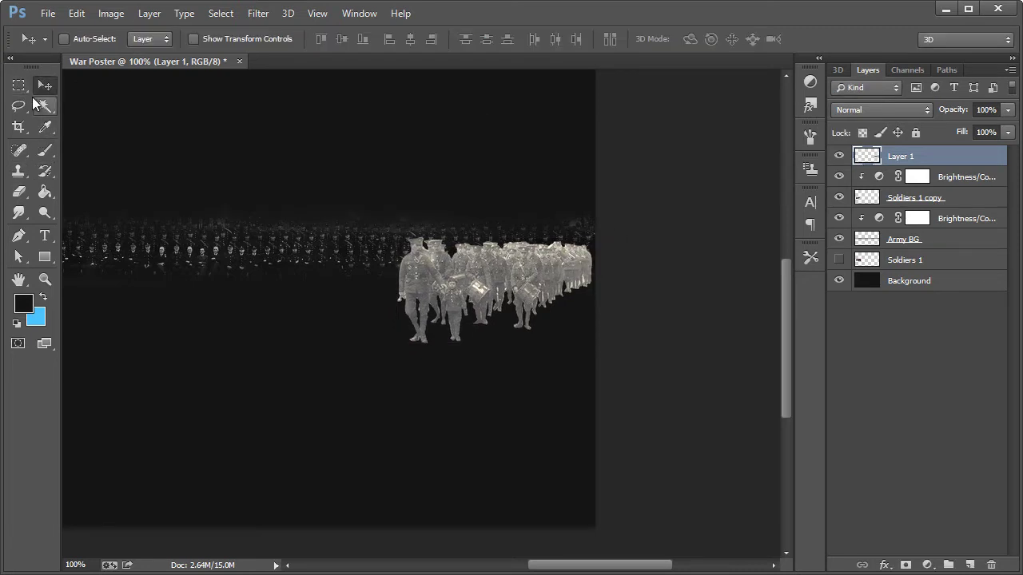
Start a Perspective Warp and lay out two planes over the front soldiers and the receding column
left_click(76, 13)
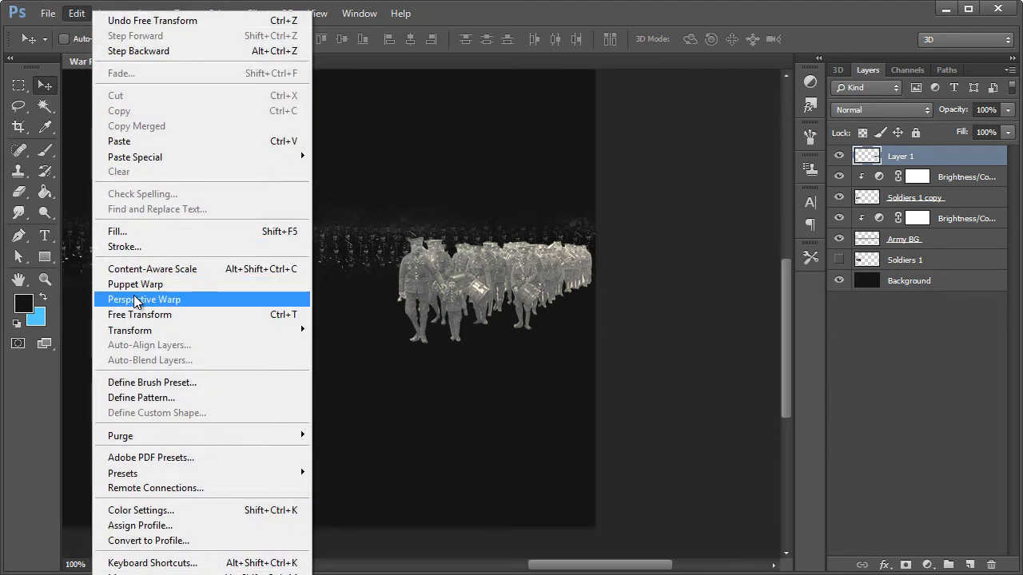
left_click(136, 300)
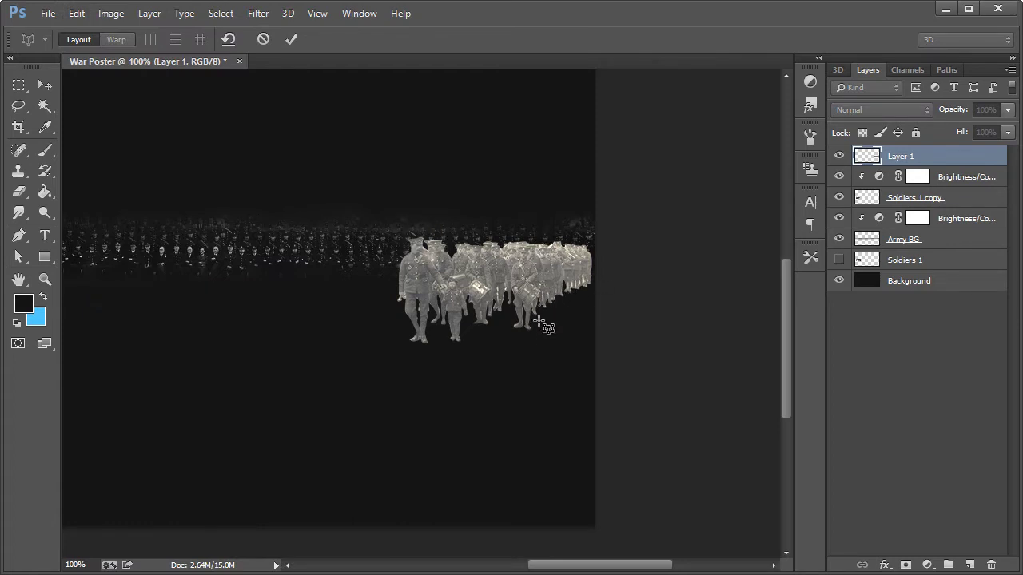
left_click_drag(549, 569, 442, 566)
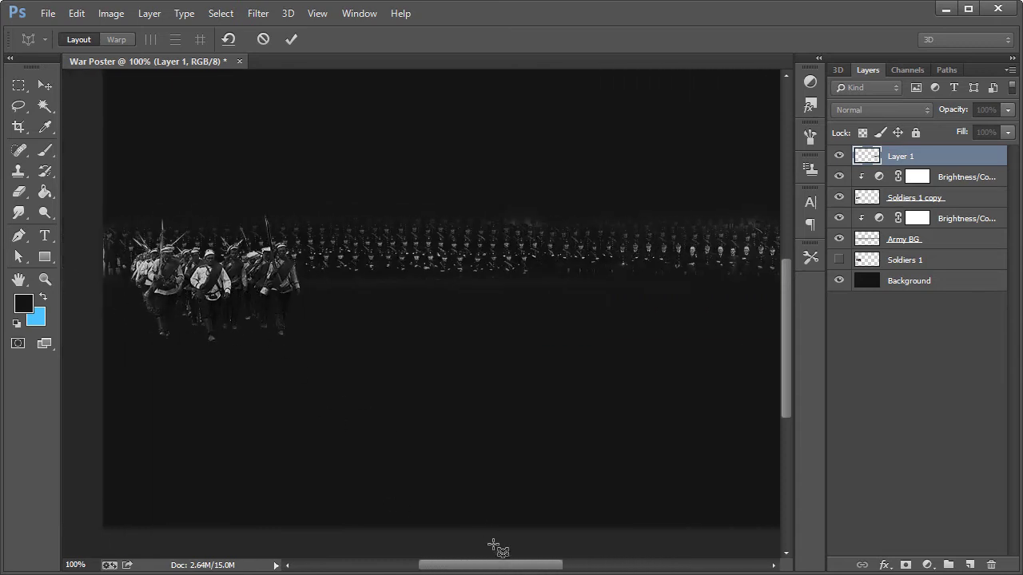
left_click_drag(502, 569, 607, 568)
left_click_drag(375, 234, 509, 342)
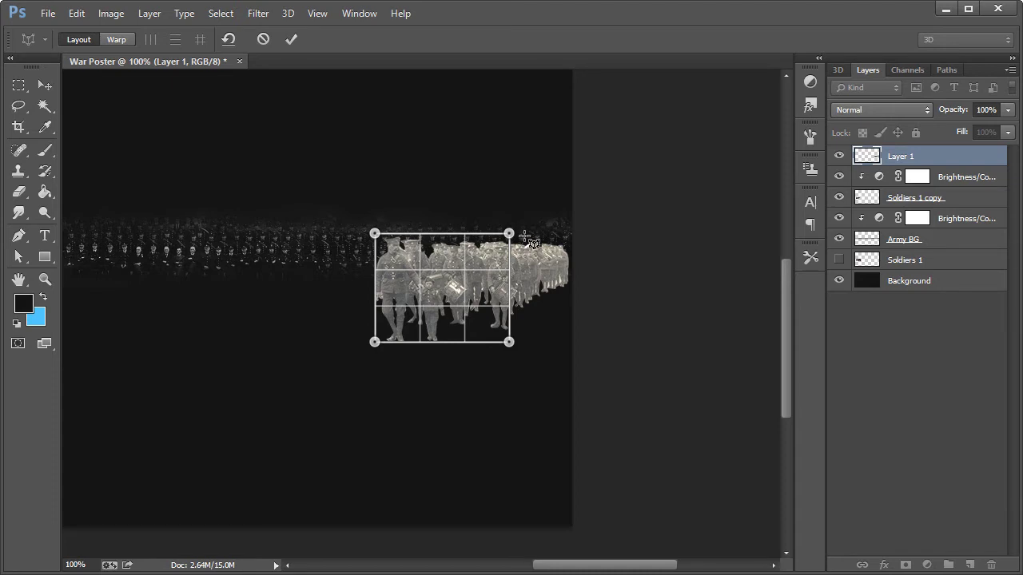
left_click_drag(524, 237, 570, 299)
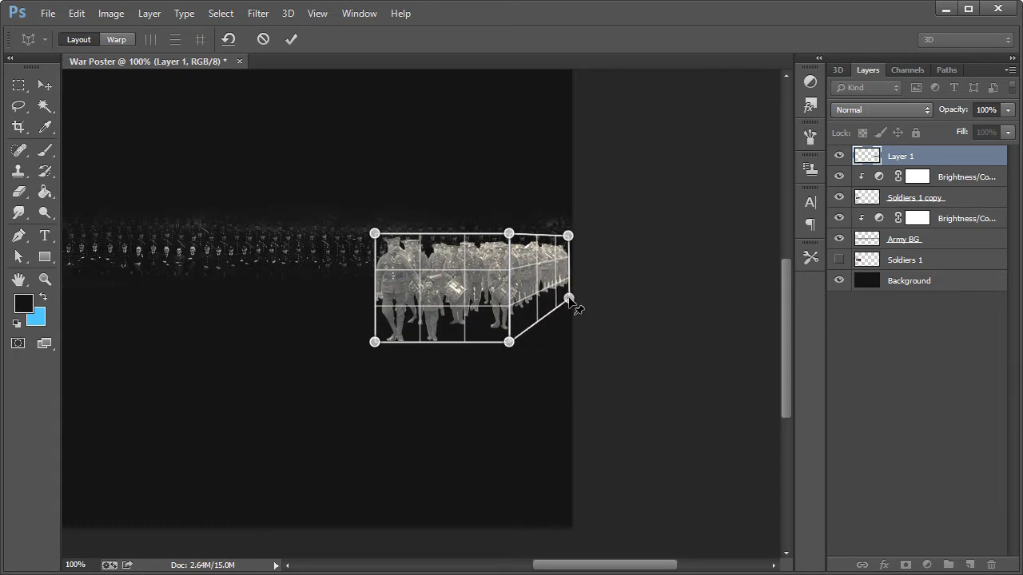
Pull the column's far corner down in Warp mode and apply the perspective warp
left_click(122, 37)
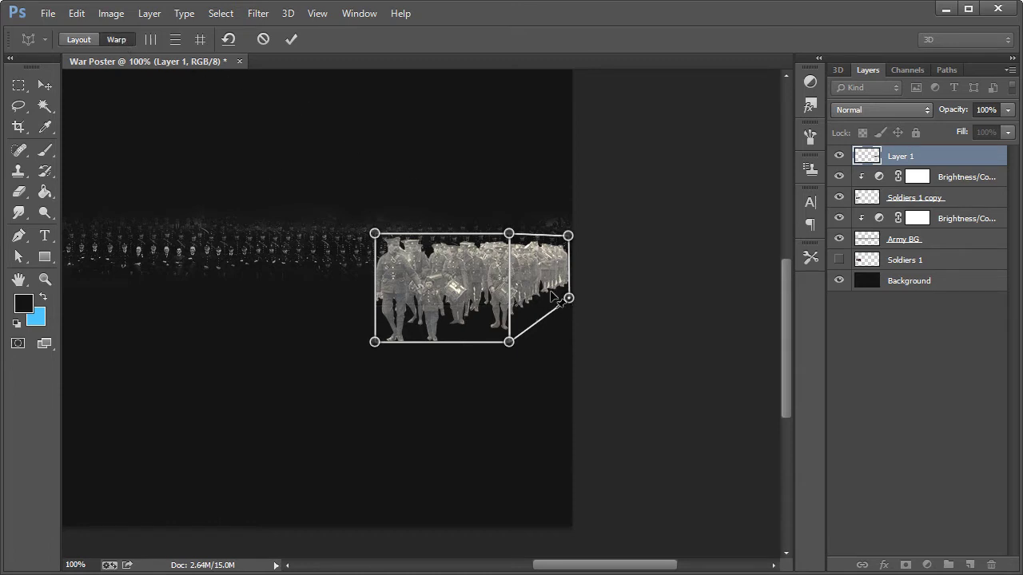
left_click_drag(569, 299, 568, 317)
left_click(43, 85)
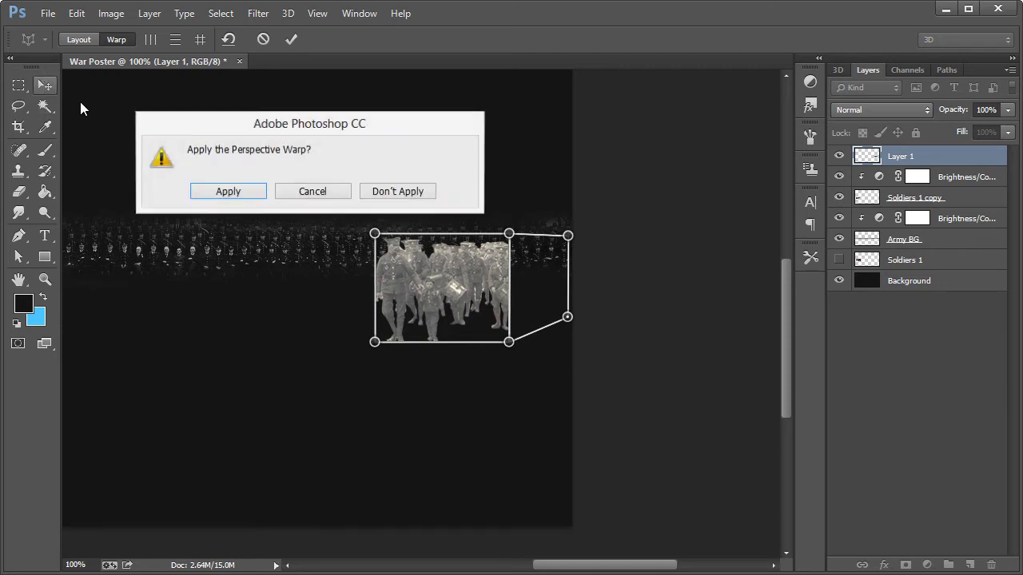
left_click(232, 191)
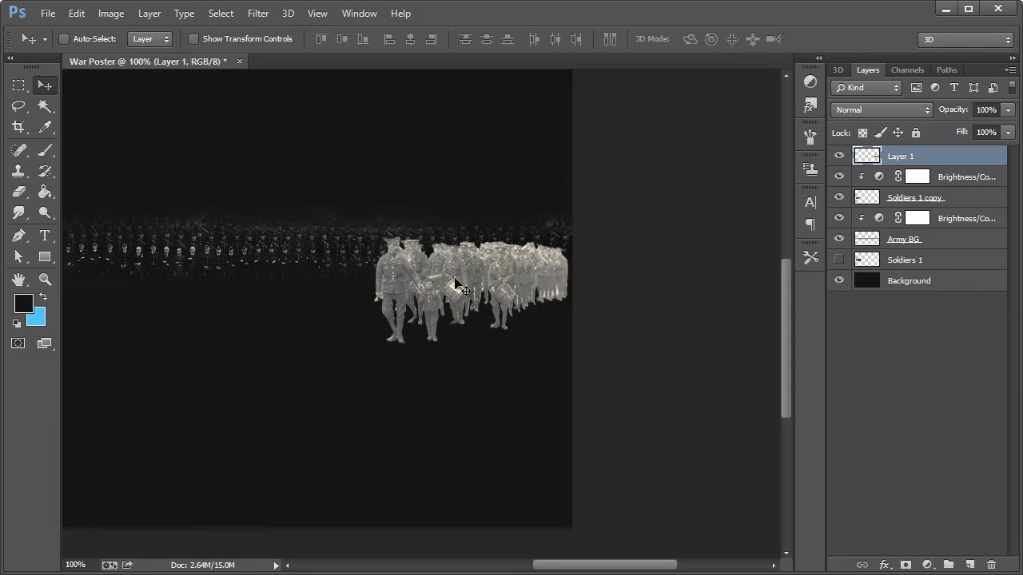
Rename the marching soldiers layer to 'Soldiers 2'
mouse_move(575, 566)
left_mouse_down()
mouse_move(444, 567)
mouse_move(574, 566)
left_mouse_up()
double_click(903, 155)
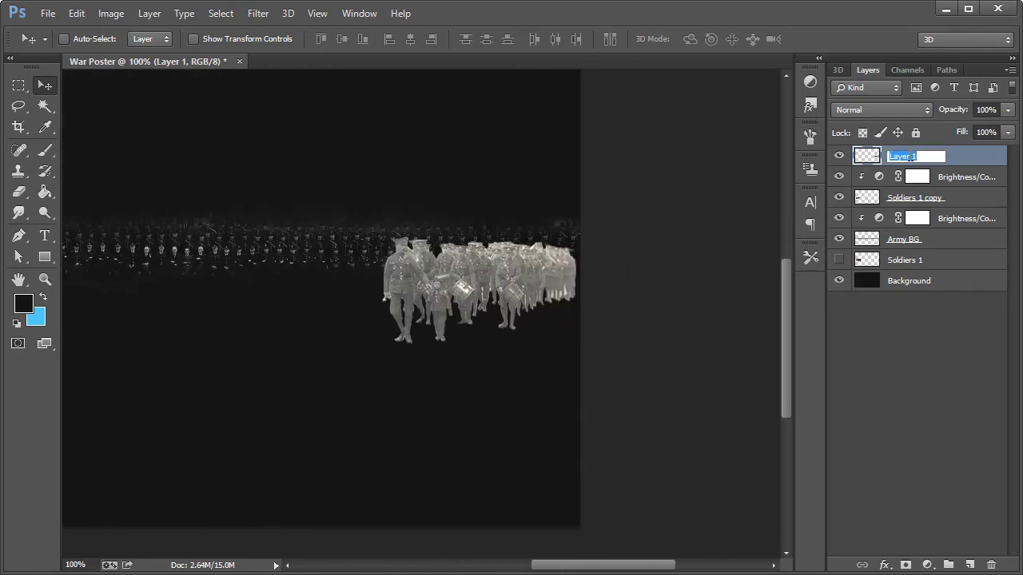
type("Soldiers 2")
key("Return")
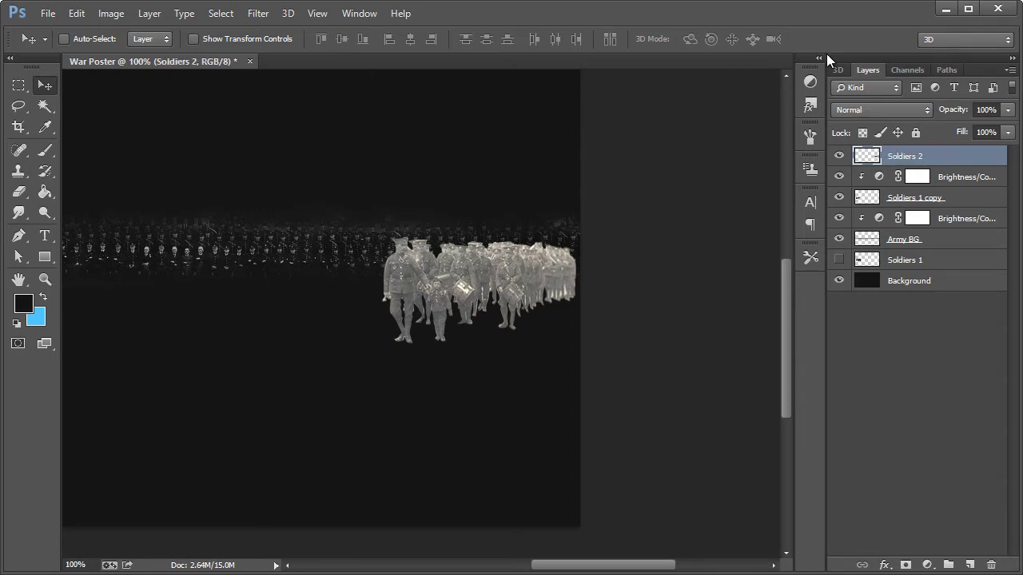
Add a Brightness/Contrast adjustment clipped to Soldiers 2, with contrast 100 and brightness lowered
left_click(810, 82)
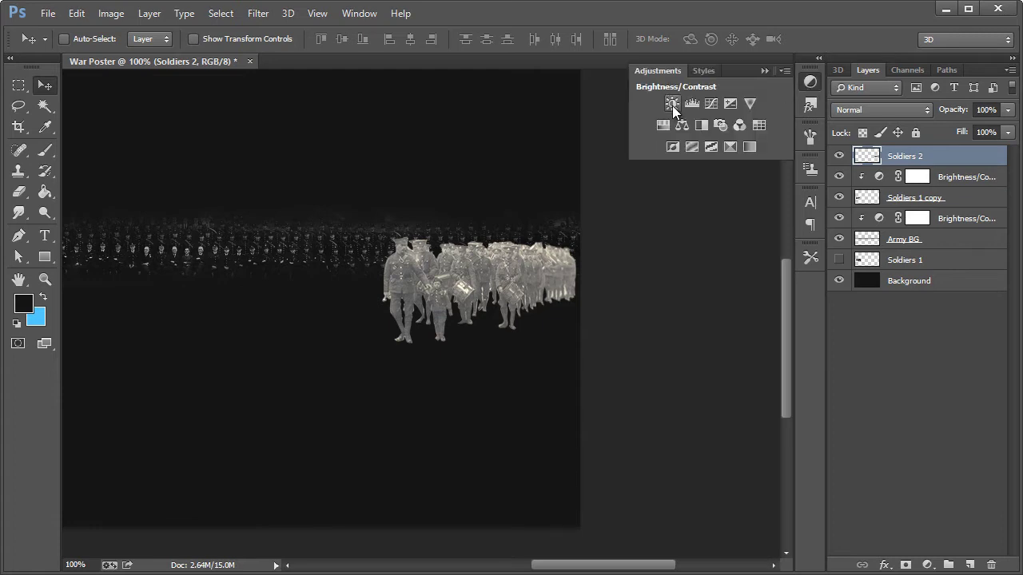
left_click(672, 105)
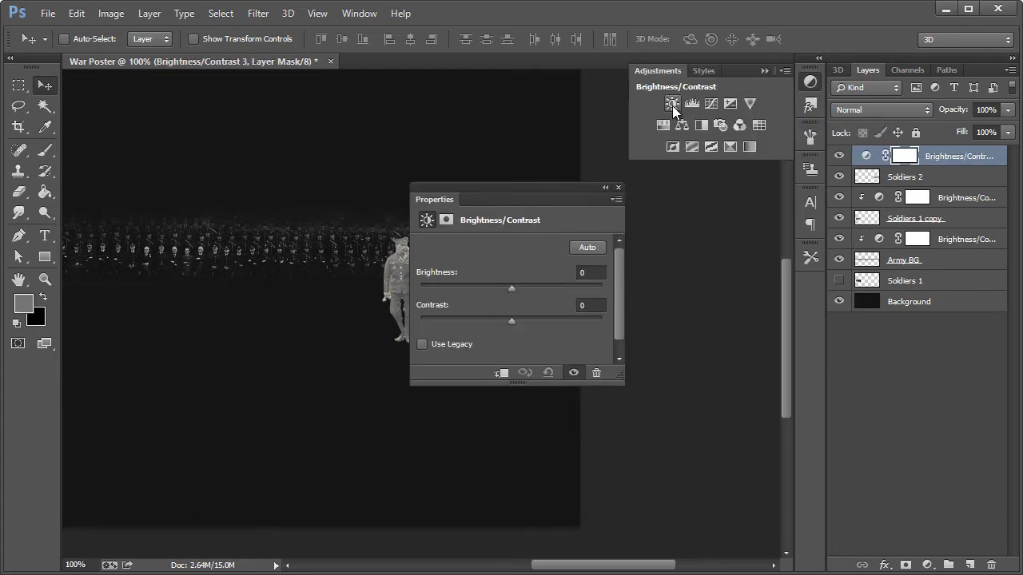
left_click_drag(569, 192, 722, 243)
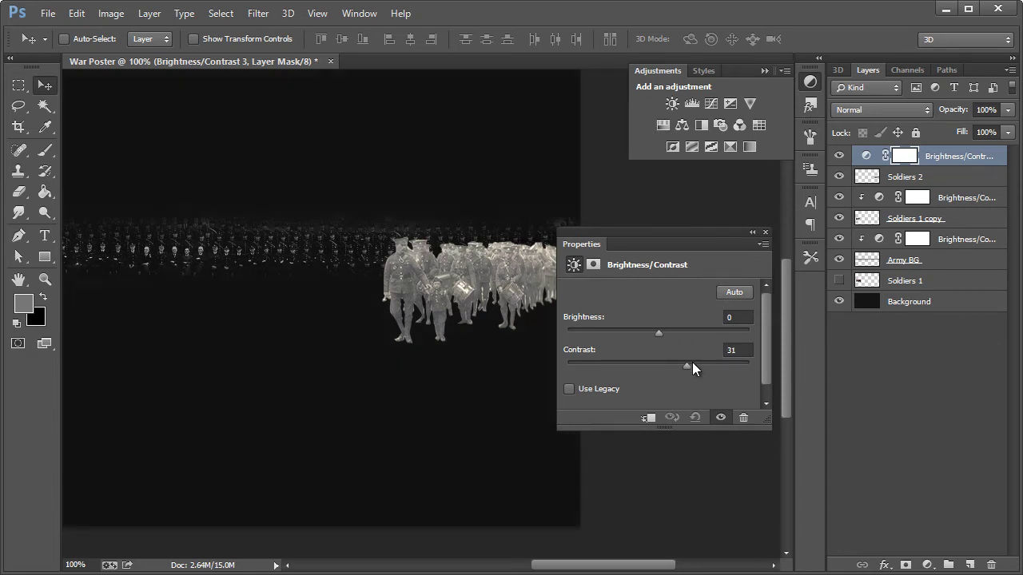
left_click_drag(700, 363, 768, 364)
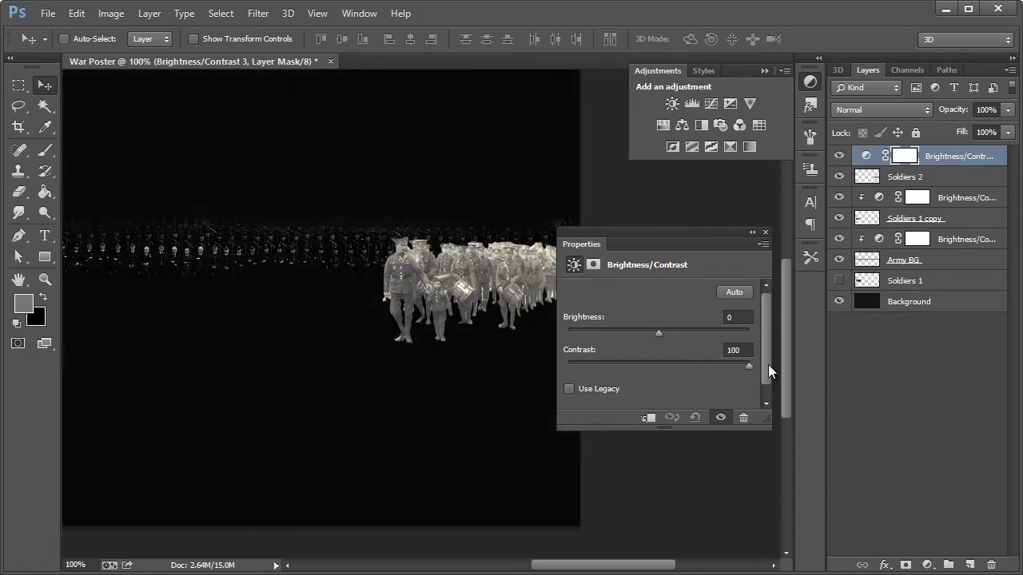
left_click(648, 418)
left_click_drag(659, 334, 635, 334)
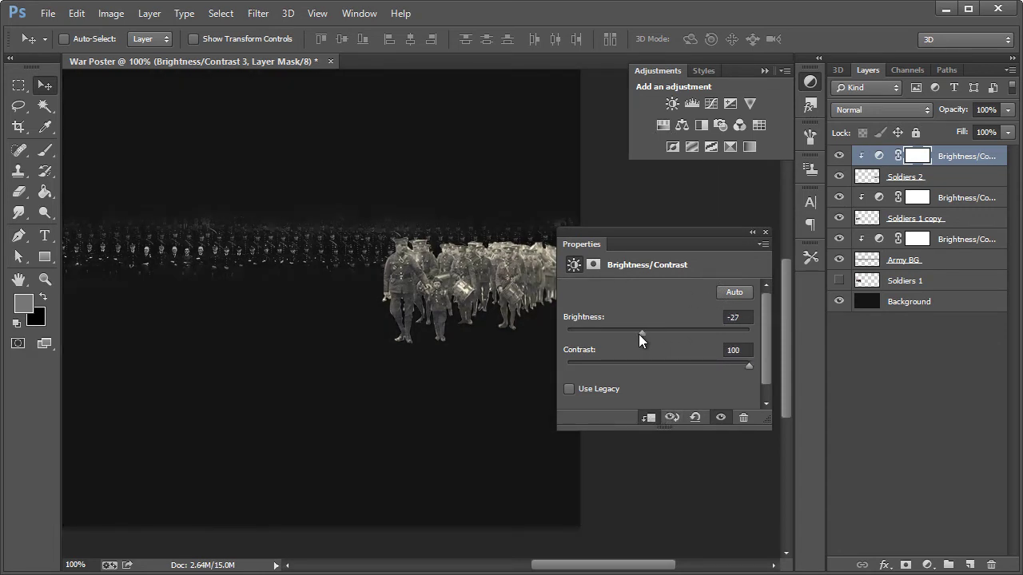
Desaturate Soldiers 2 and darken its clipped adjustment further to brightness -73
left_click(950, 175)
left_click(111, 13)
mouse_move(152, 54)
left_click(317, 370)
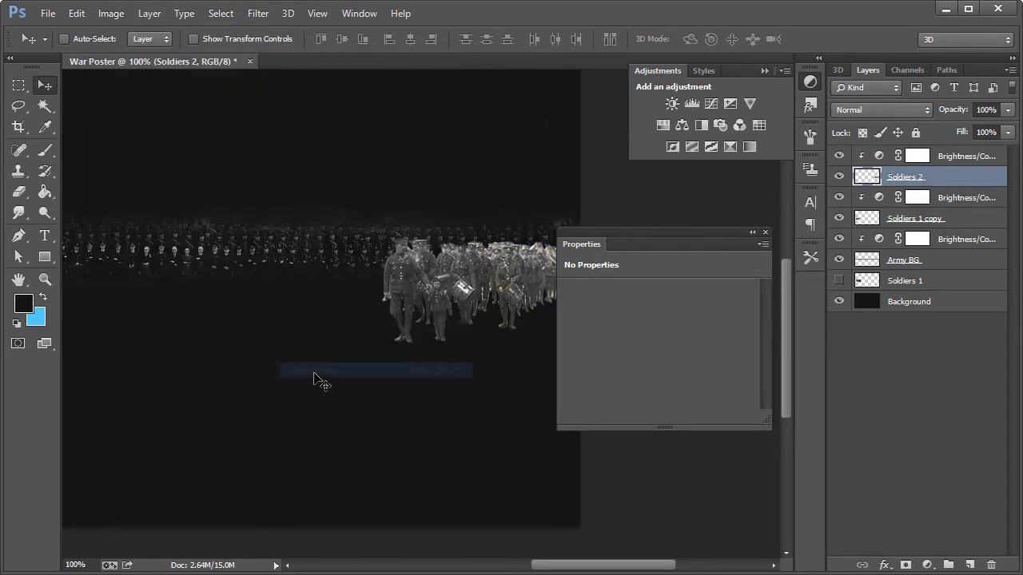
left_click(960, 155)
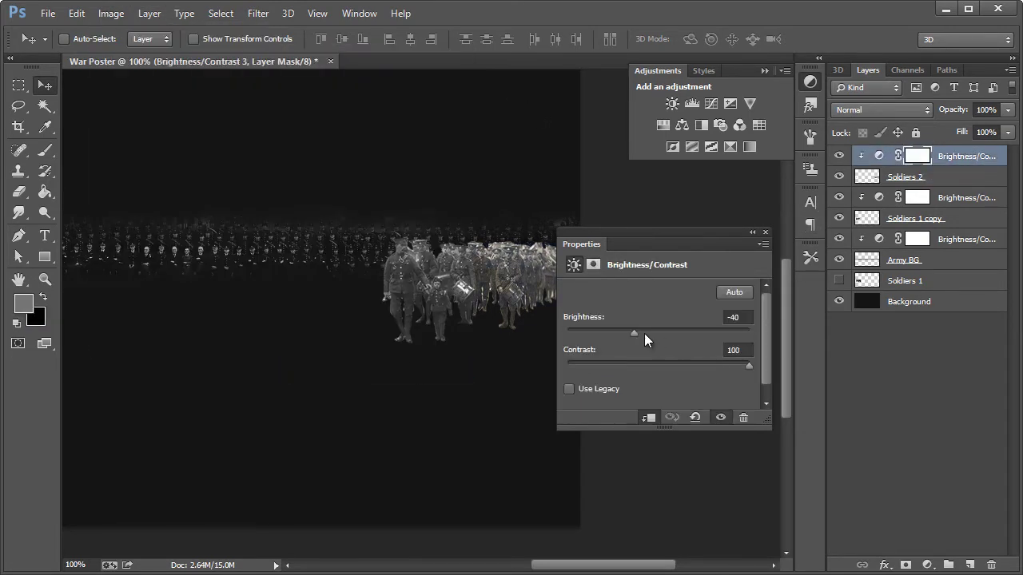
mouse_move(631, 332)
left_mouse_down()
mouse_move(602, 332)
mouse_move(614, 332)
left_mouse_up()
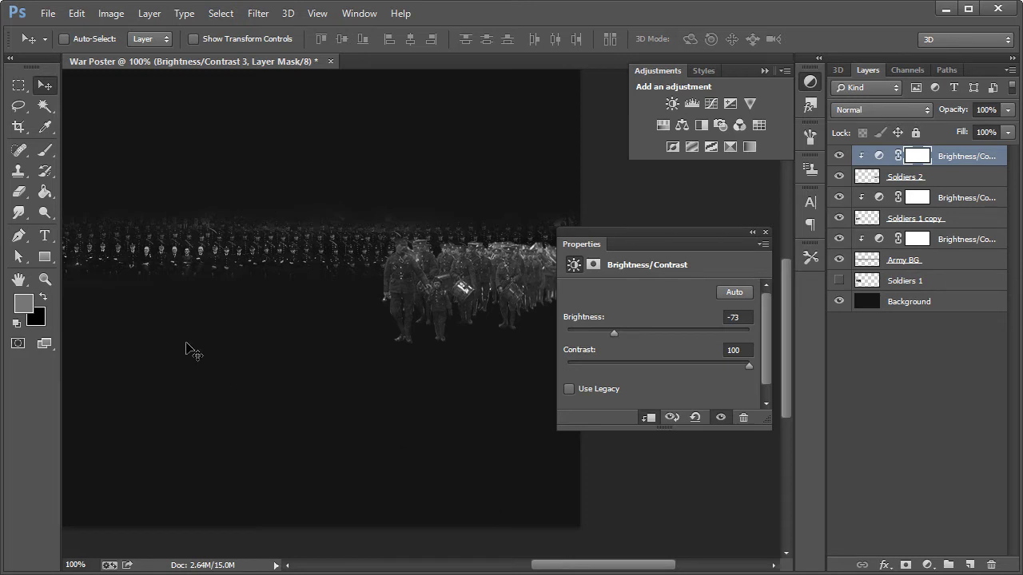
Zoom out to 66.7% to view the whole poster, moving the adjustment settings aside
left_click_drag(738, 231, 857, 269)
left_click(40, 281)
right_click(99, 295)
left_click(199, 392)
left_click_drag(752, 271, 886, 303)
left_click(44, 85)
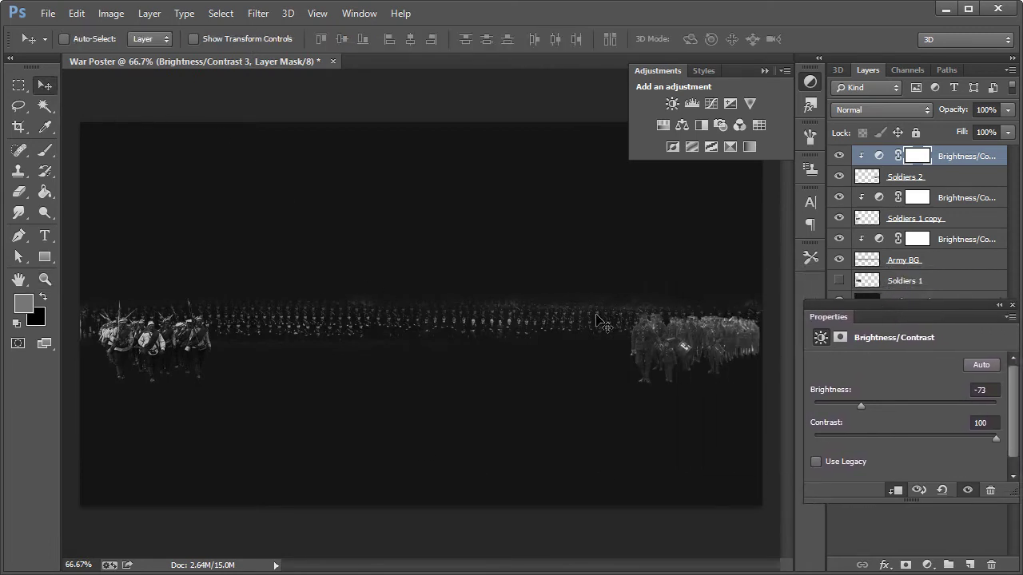
Add a Levels adjustment clipped to the layer below, enlarging its settings to show all sliders
left_click(693, 105)
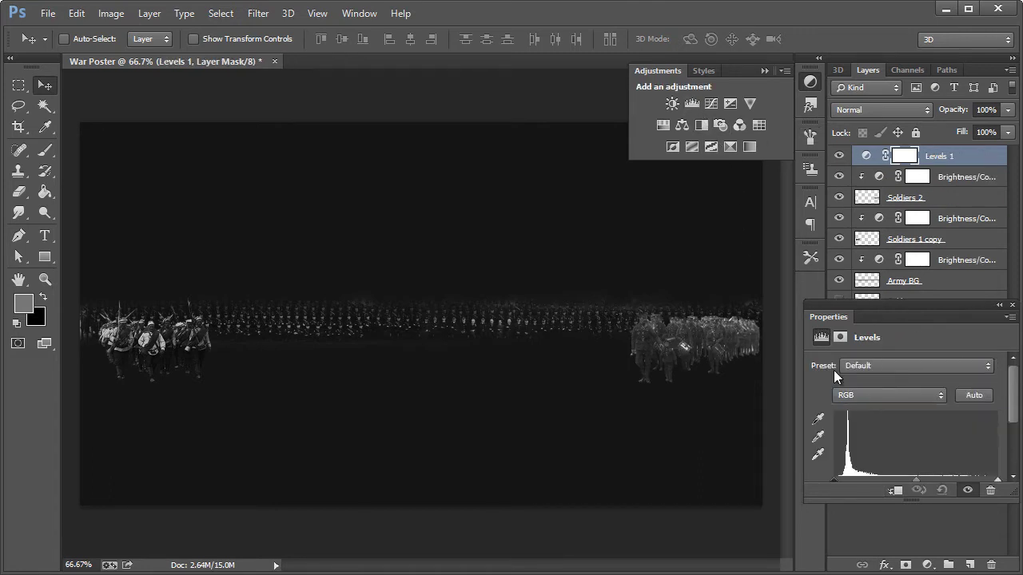
left_click(896, 492)
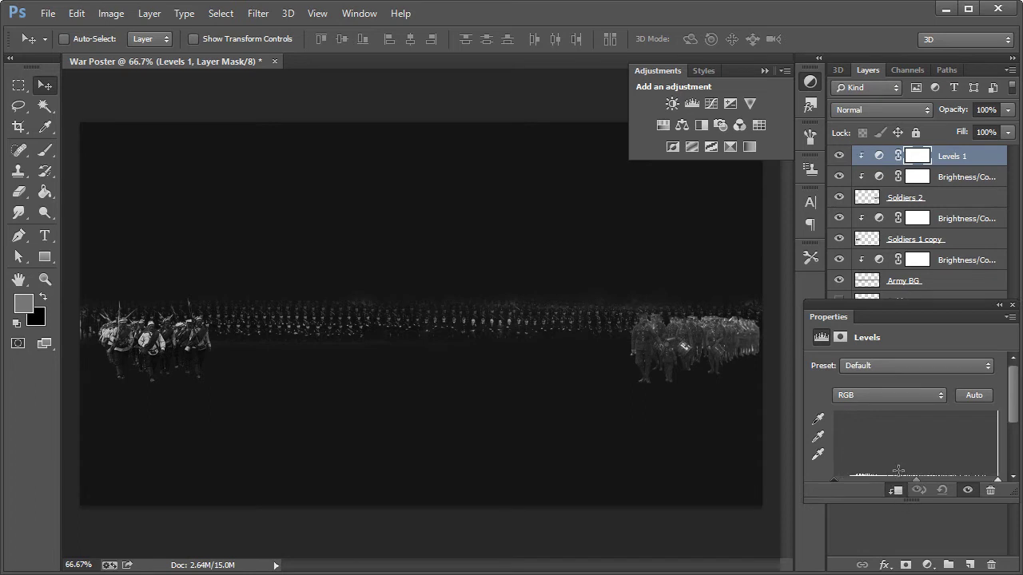
left_click_drag(881, 305, 405, 230)
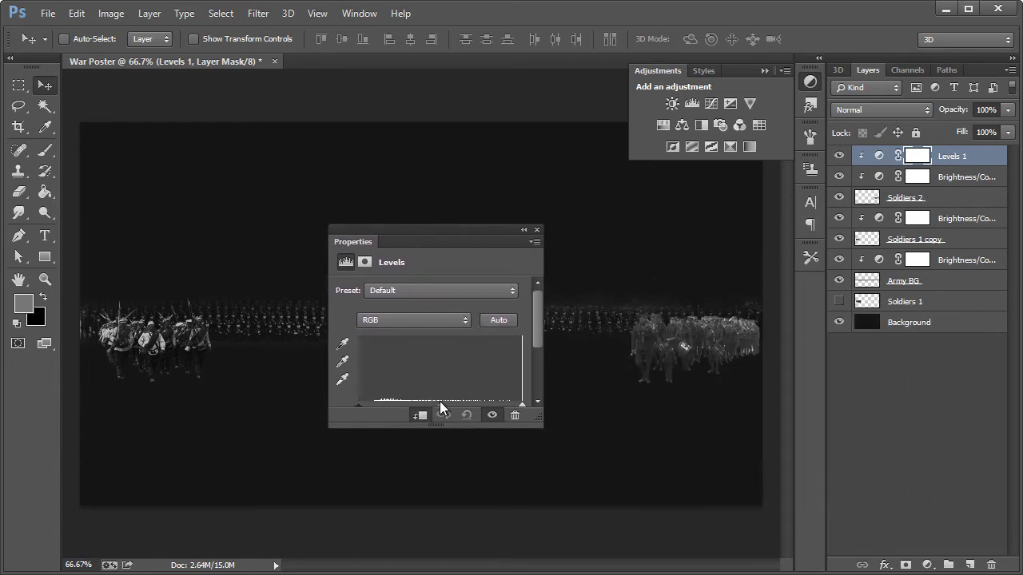
left_click_drag(443, 424, 447, 513)
Set the Levels input values to 22 black, 1.04 midtone and 233 white
mouse_move(438, 408)
left_mouse_down()
mouse_move(419, 406)
mouse_move(438, 408)
left_mouse_up()
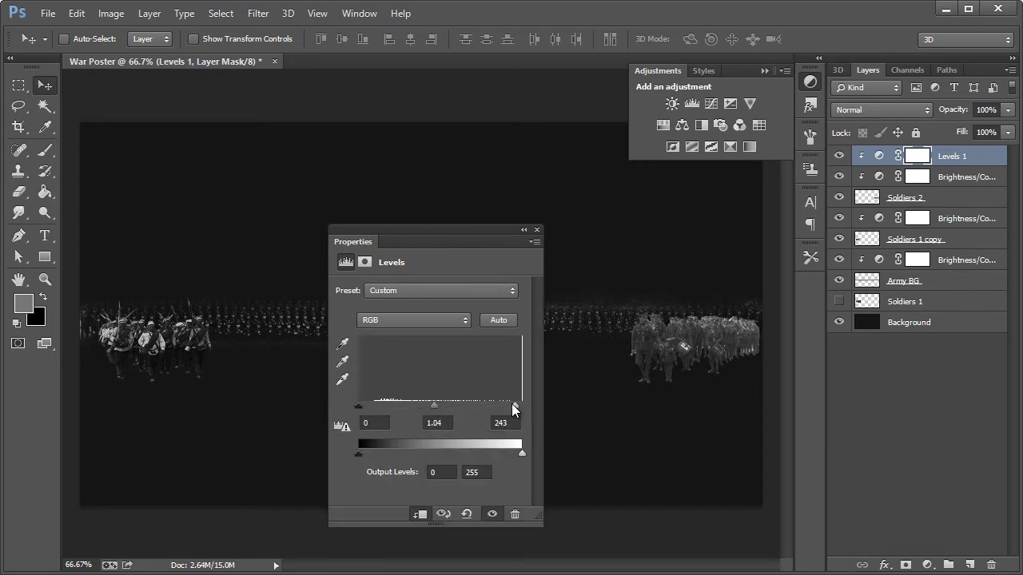
left_click_drag(512, 409, 508, 408)
left_click_drag(429, 407, 423, 406)
left_click_drag(358, 409, 444, 411)
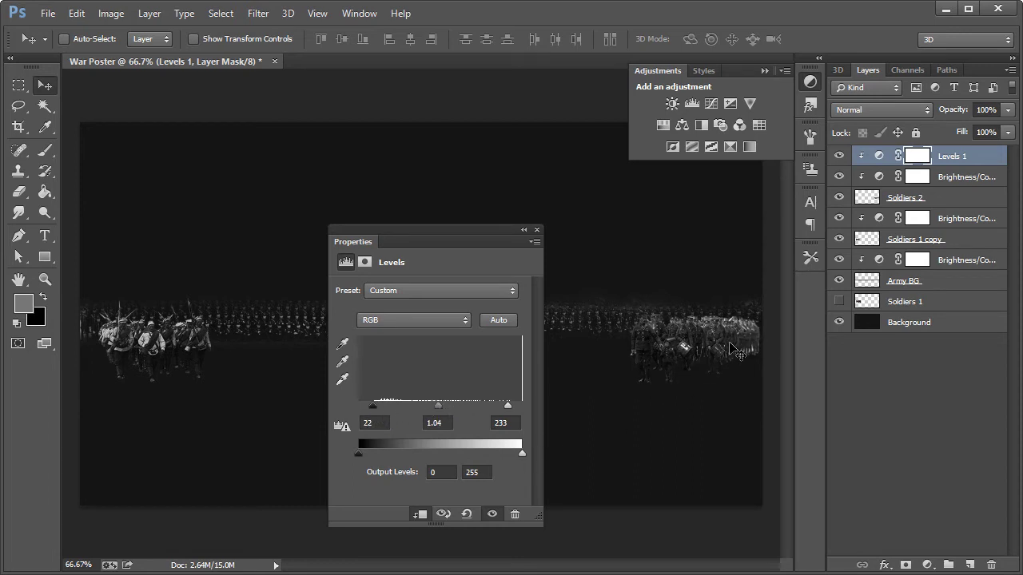
Zoom to 100% on the right-hand soldiers and shift the Levels panel leftward
left_click(45, 279)
left_click(753, 362)
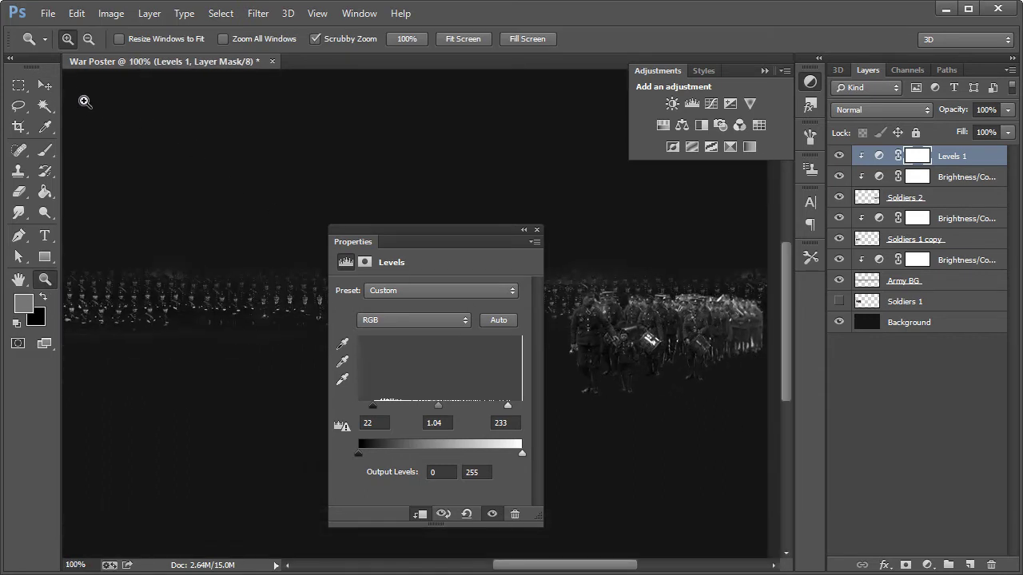
left_click(45, 84)
left_click_drag(392, 236, 339, 190)
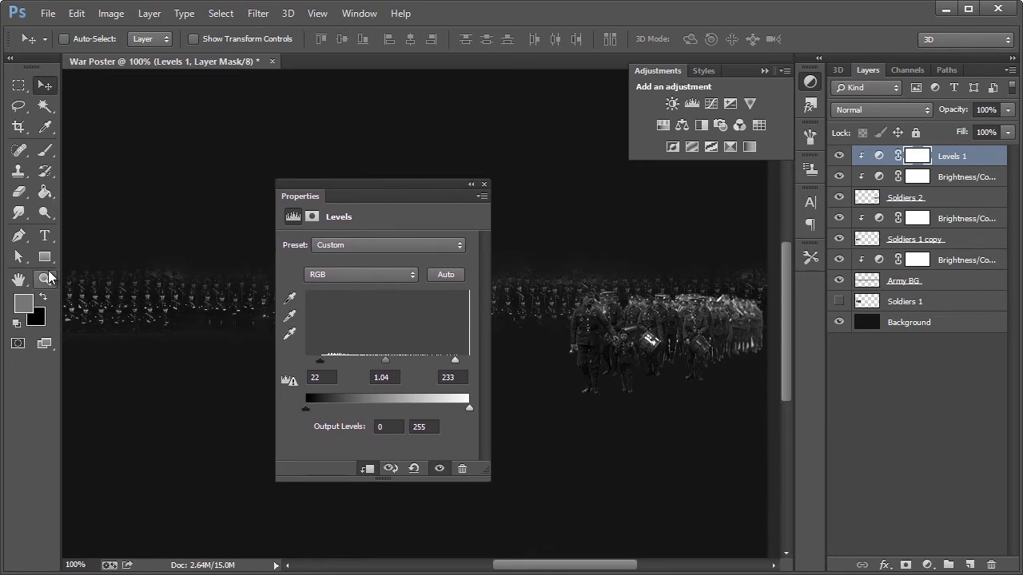
Close the Levels settings and zoom to 600% on the soldiers' legs
left_click(484, 185)
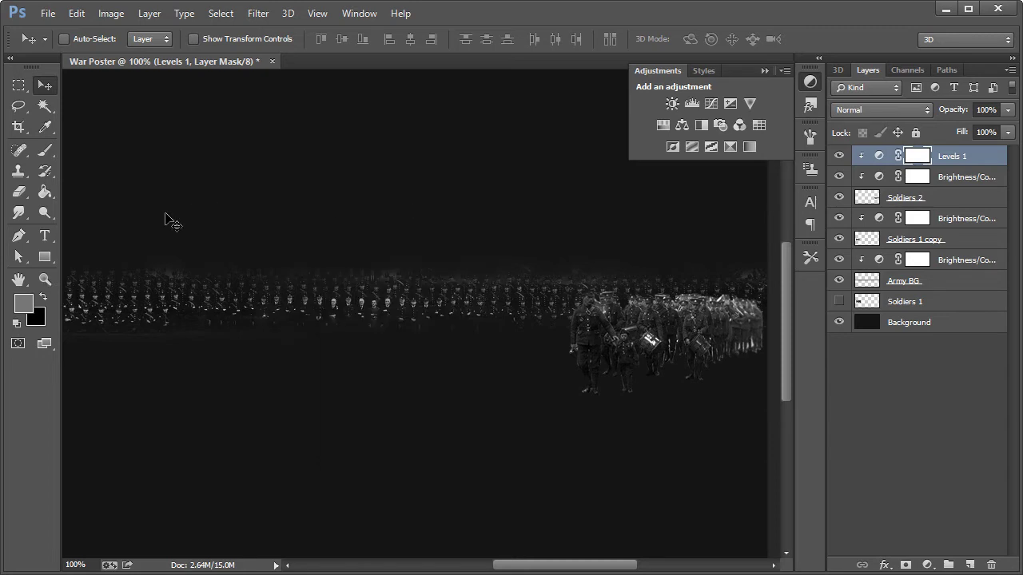
left_click(45, 280)
left_click(742, 369)
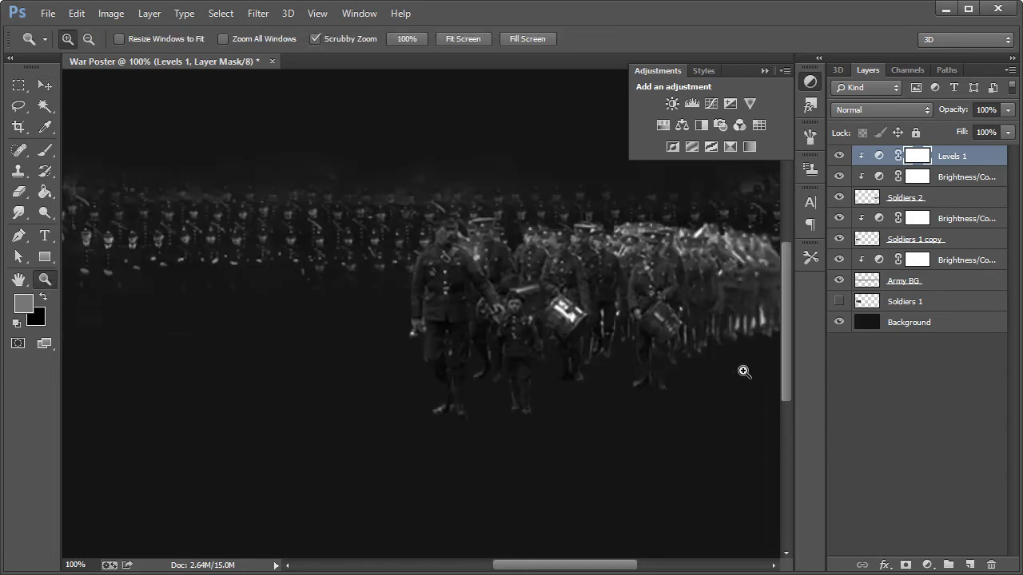
left_click(743, 336)
left_click_drag(636, 567, 671, 566)
left_click(481, 330)
left_click(422, 293)
left_click(420, 290)
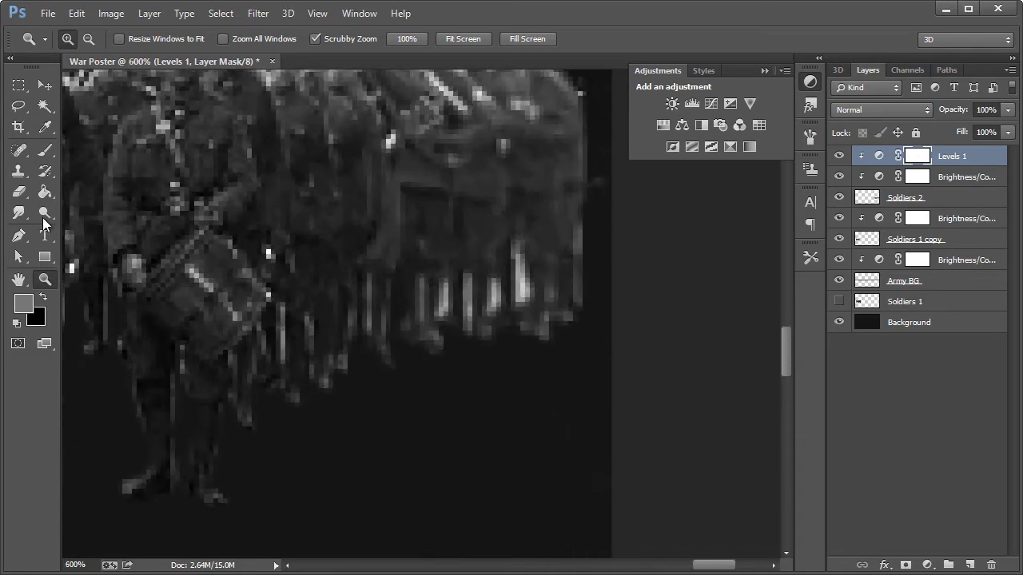
Test a Magic Wand selection on a bright leg area, then at tolerance 25
left_click(18, 236)
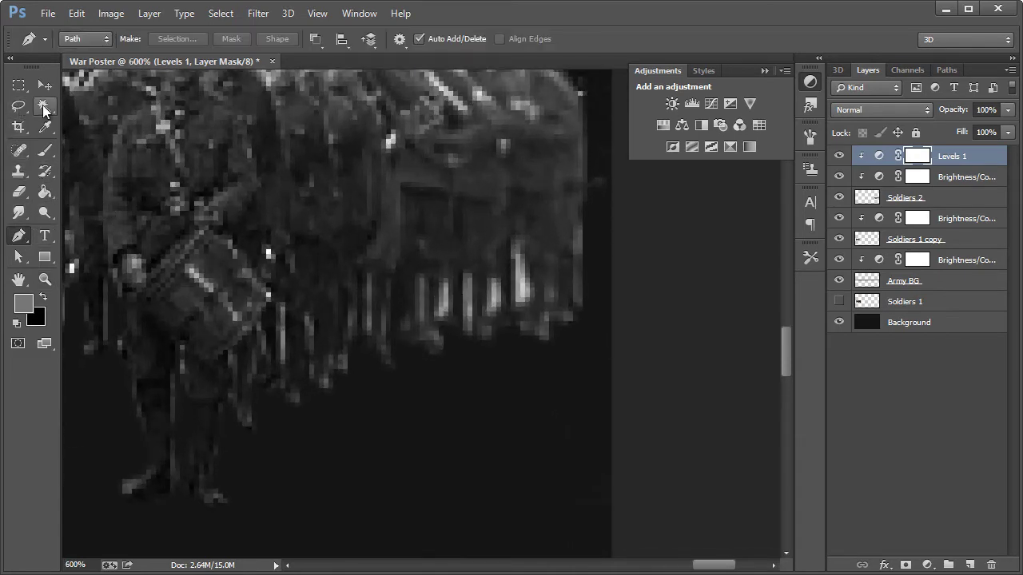
left_click(45, 106)
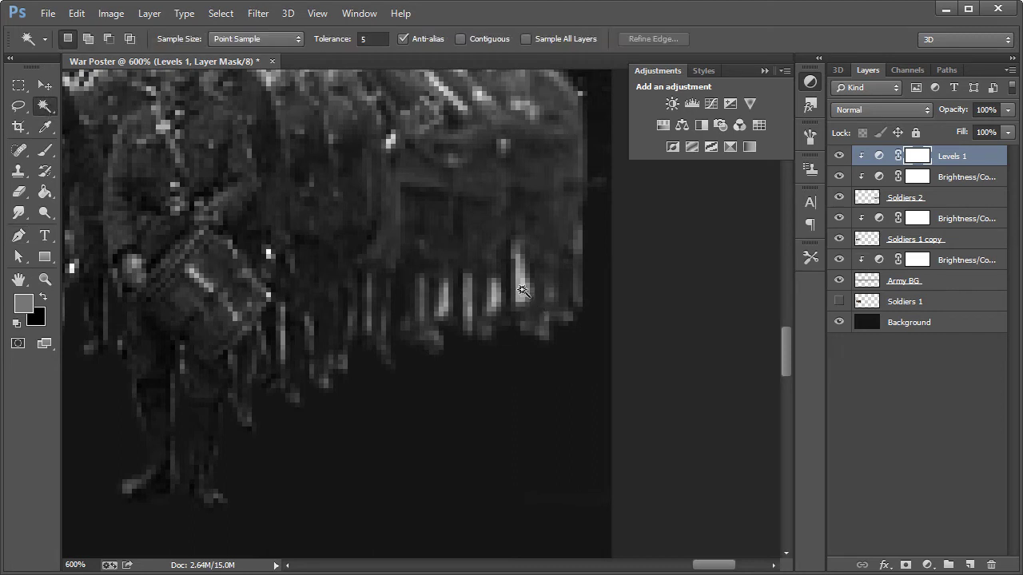
left_click(522, 289)
left_click(374, 38)
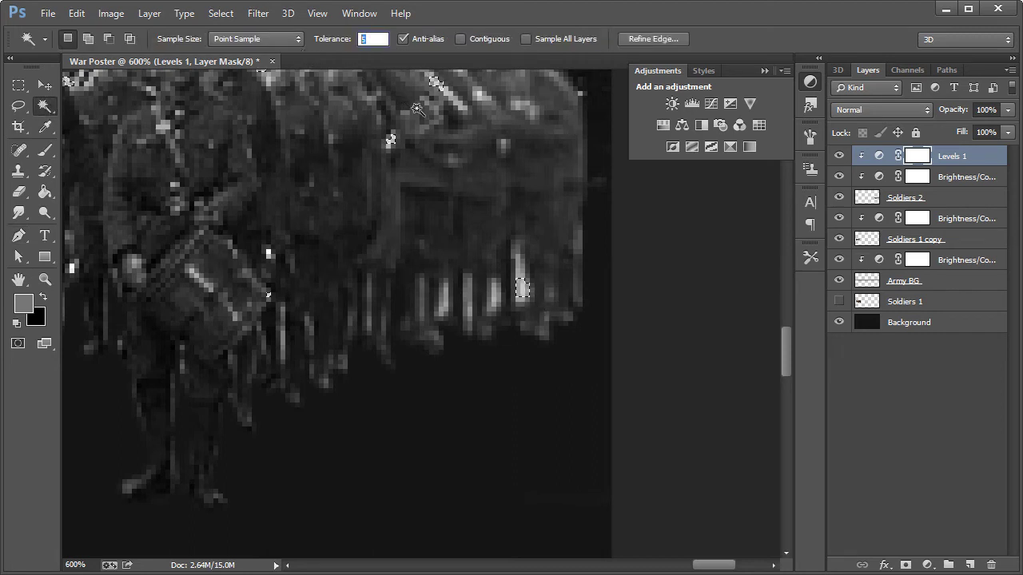
type("25")
key("ctrl+d")
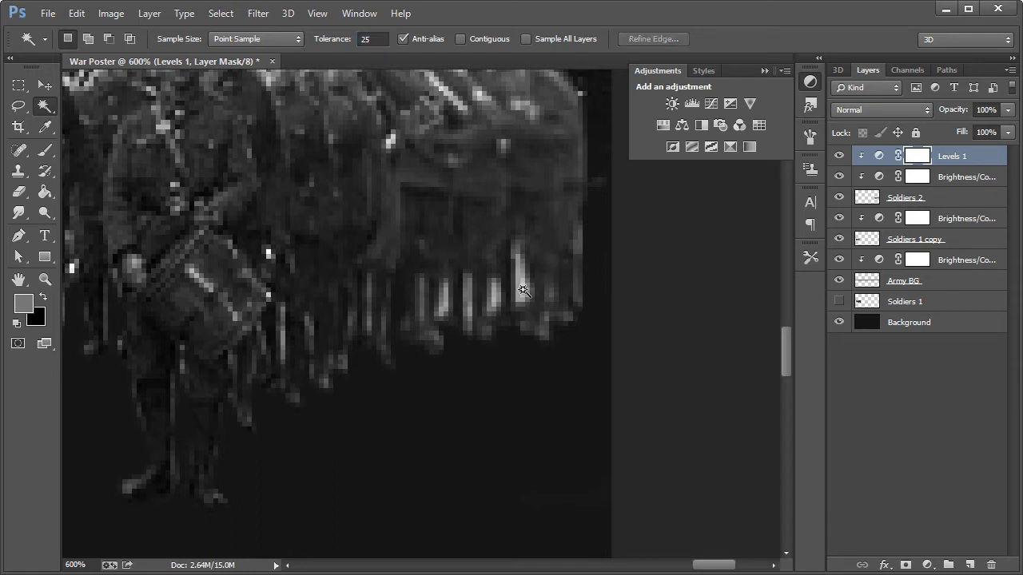
left_click(523, 290)
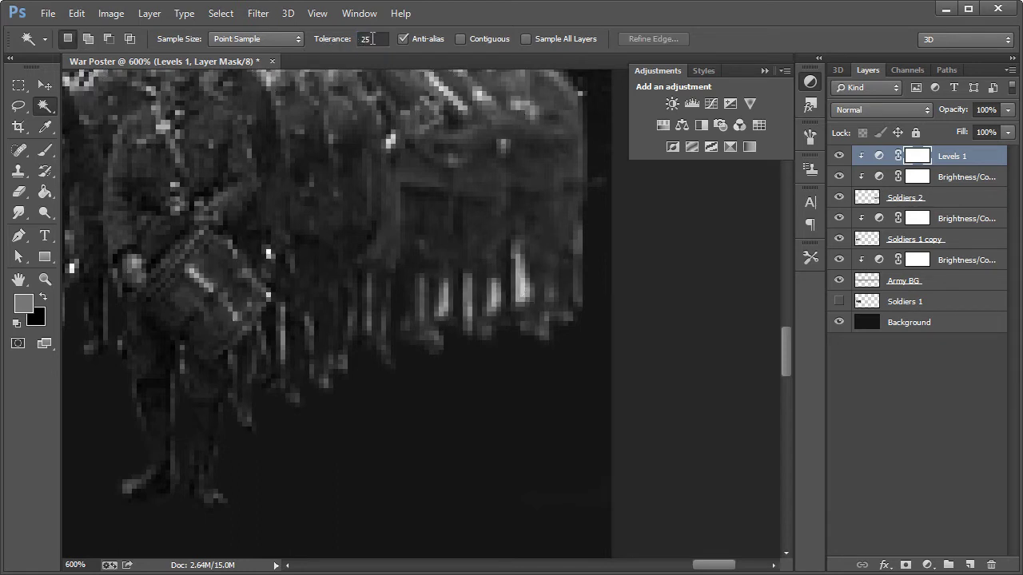
Set the Magic Wand tolerance to 50 with Contiguous enabled and reselect a leg column
left_click(372, 38)
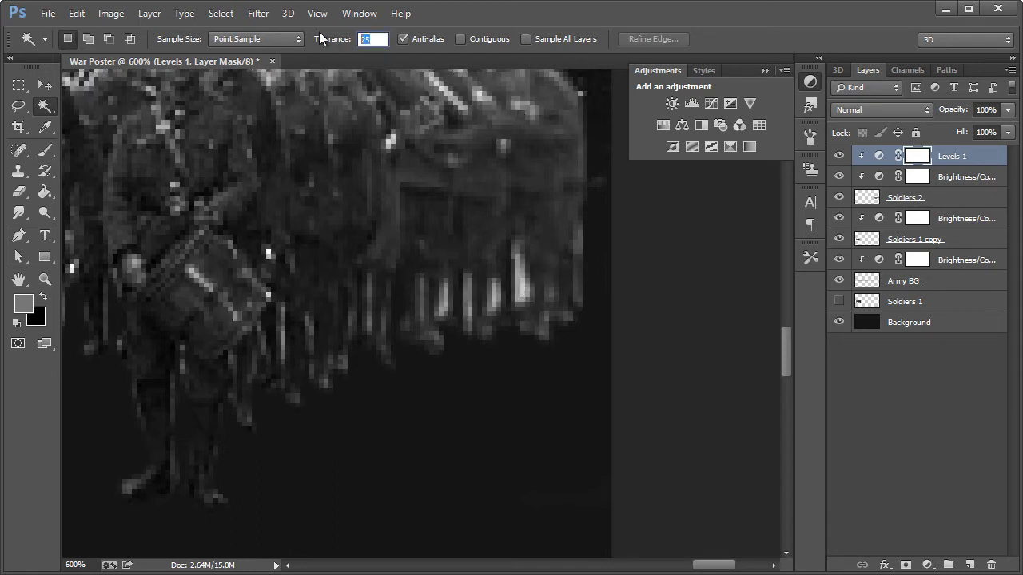
type("50")
left_click(525, 291)
left_click(369, 39)
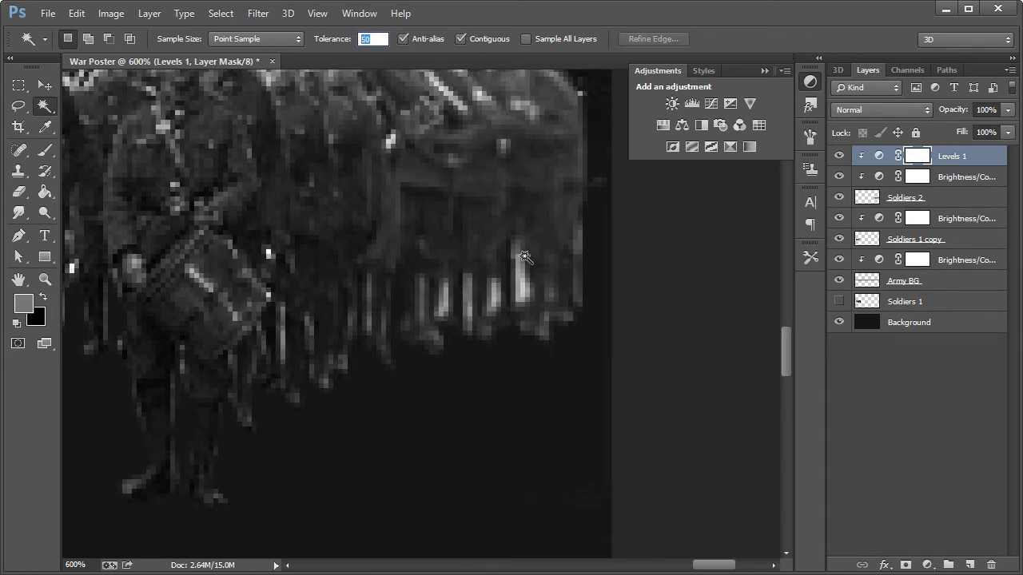
left_click(525, 290)
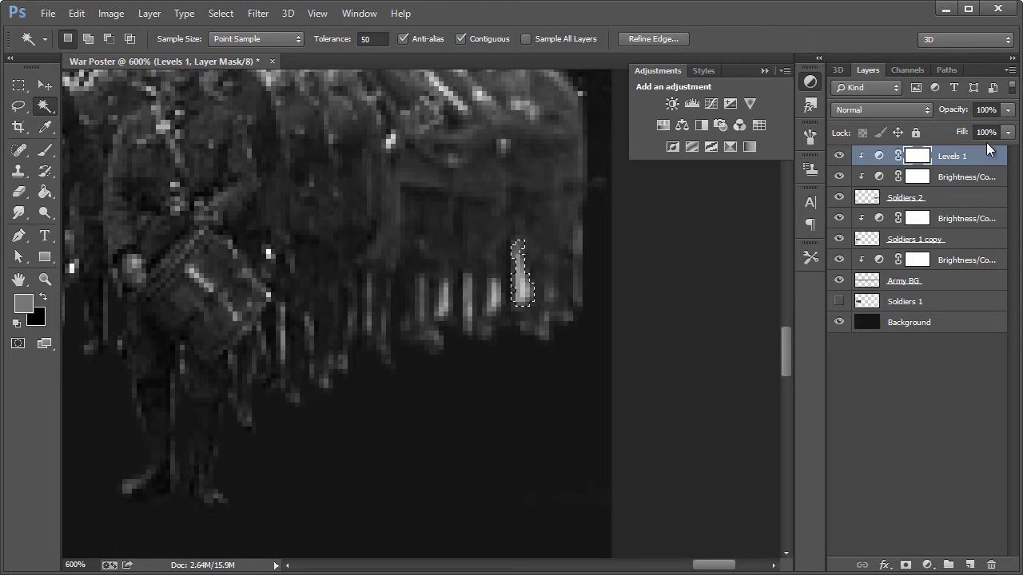
Try leg selections on Soldiers 2, then deselect and zoom back to 100%
left_click(954, 202)
left_click(491, 297)
left_click(466, 300)
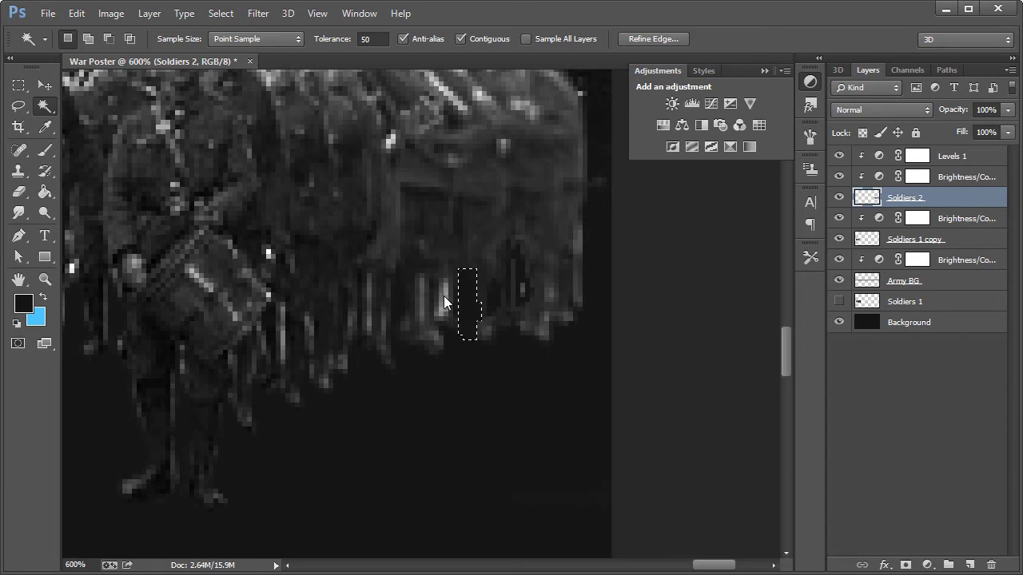
left_click(444, 297)
left_click(422, 299)
key("ctrl+d")
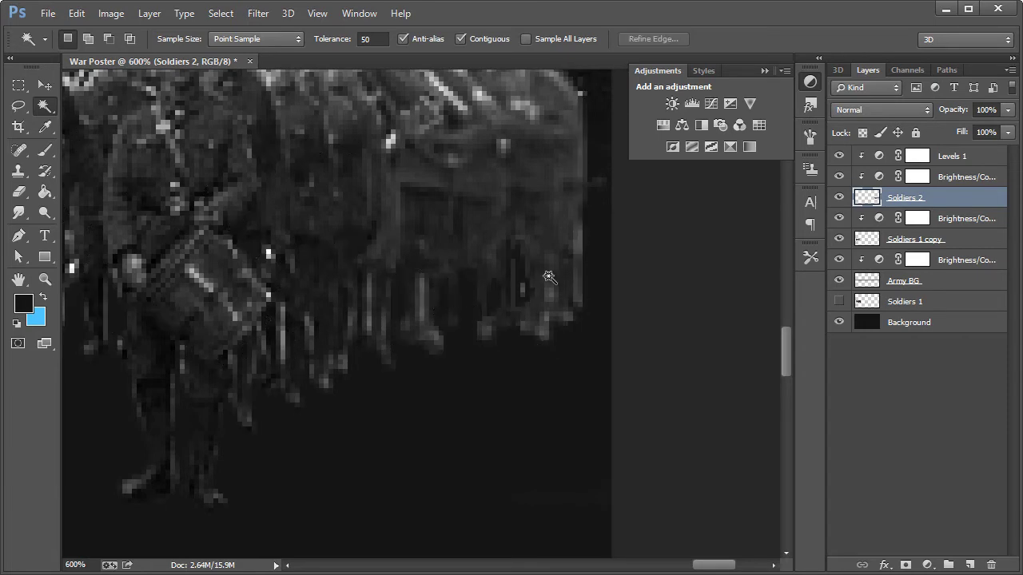
key("ctrl+minus")
key("ctrl+minus")
key("ctrl+minus")
key("ctrl+minus")
key("ctrl+minus")
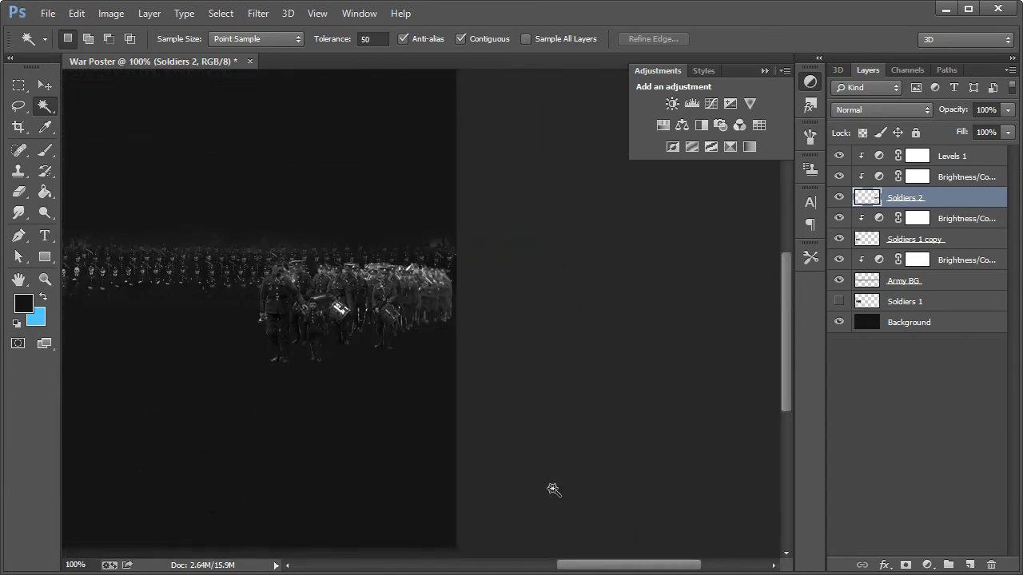
mouse_move(618, 565)
left_mouse_down()
mouse_move(518, 568)
mouse_move(601, 562)
left_mouse_up()
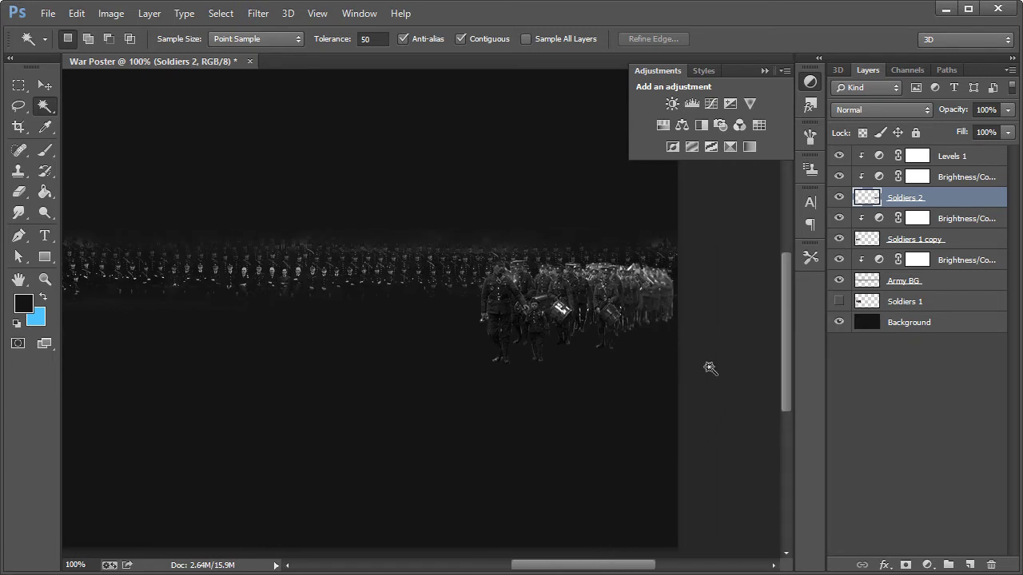
mouse_move(557, 566)
left_mouse_down()
mouse_move(459, 567)
mouse_move(558, 568)
left_mouse_up()
Create a new Layer 1 clipped above Levels 1
left_click(951, 159)
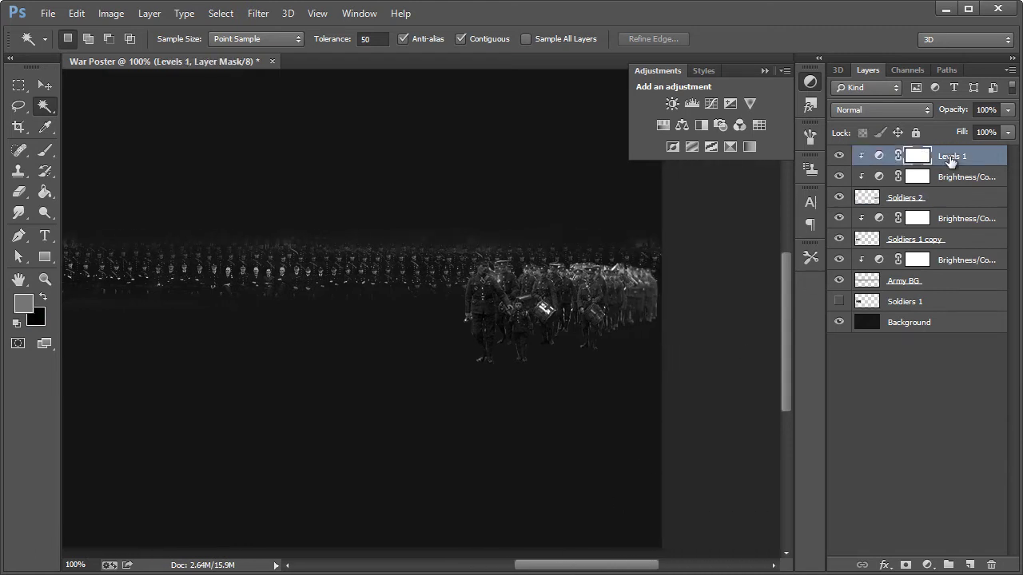
key("ctrl+shift+n")
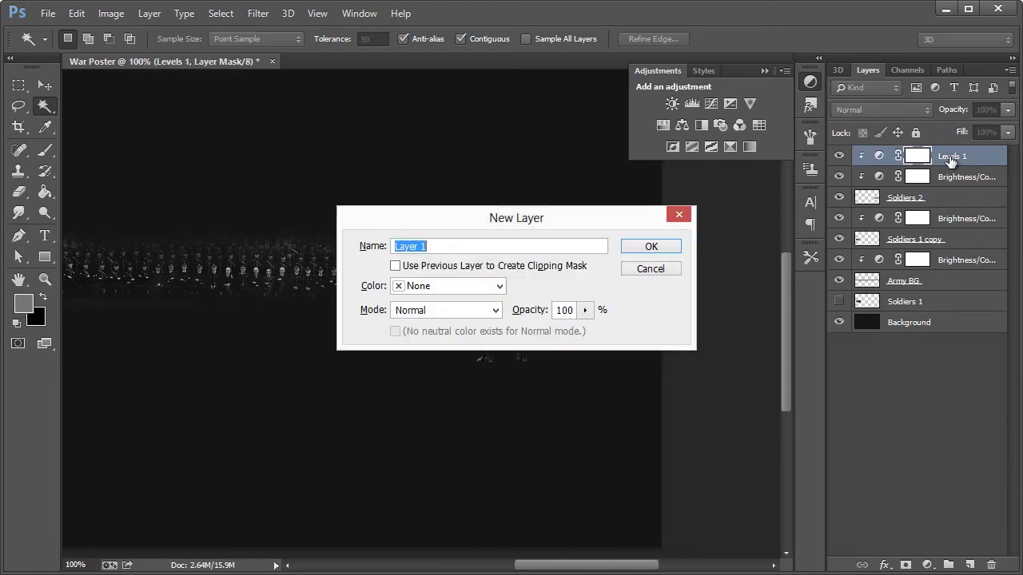
key("Tab")
key("space")
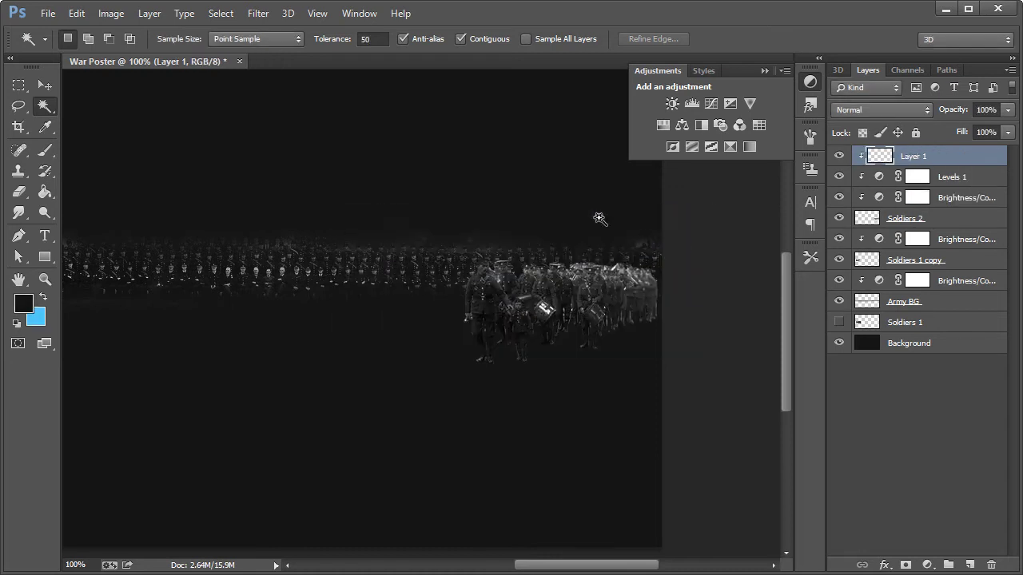
left_click(665, 250)
Set up a soft round brush with 0% hardness at 188 px
left_click(45, 150)
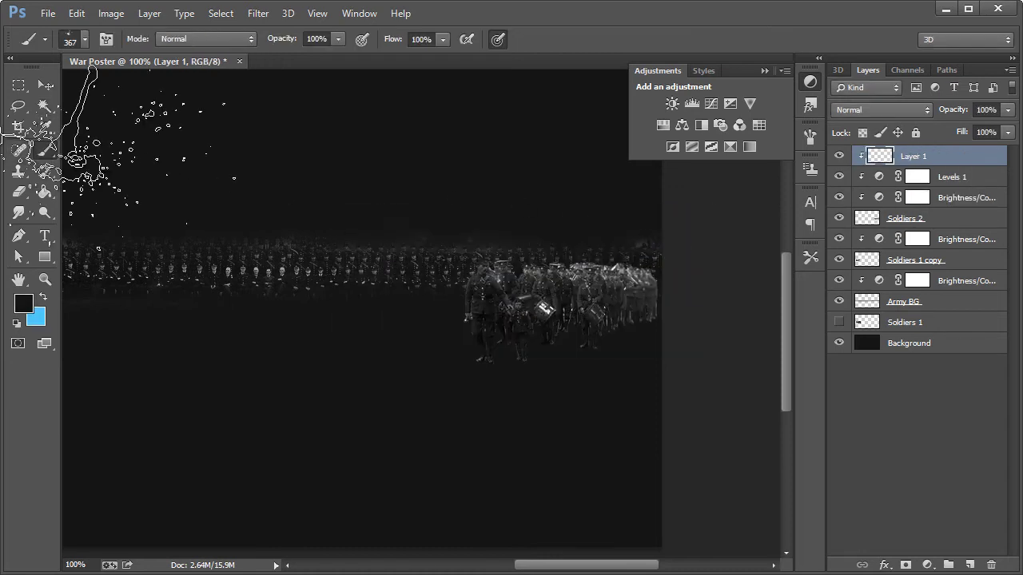
left_click(84, 39)
left_click(139, 163)
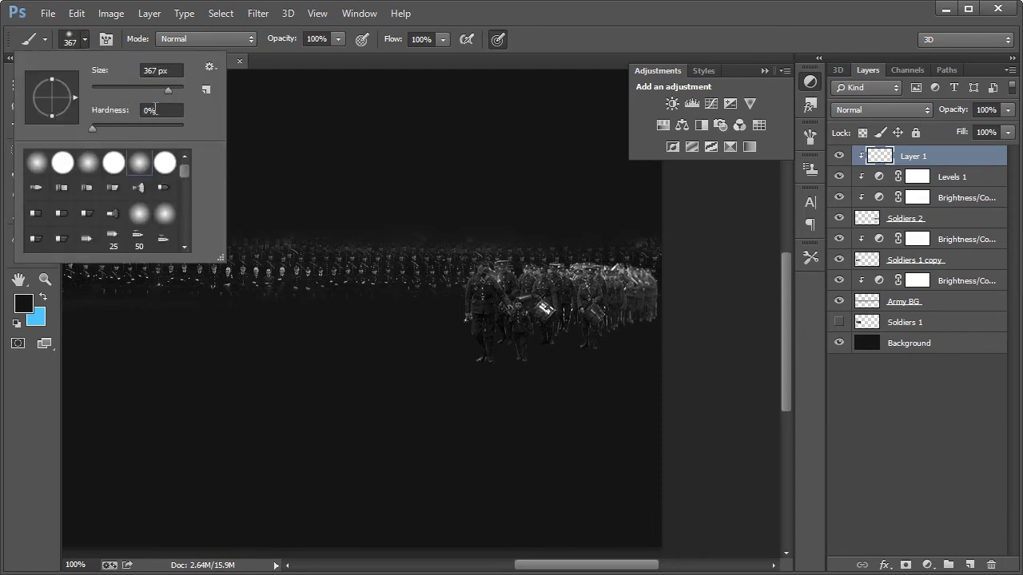
left_click_drag(164, 89, 157, 89)
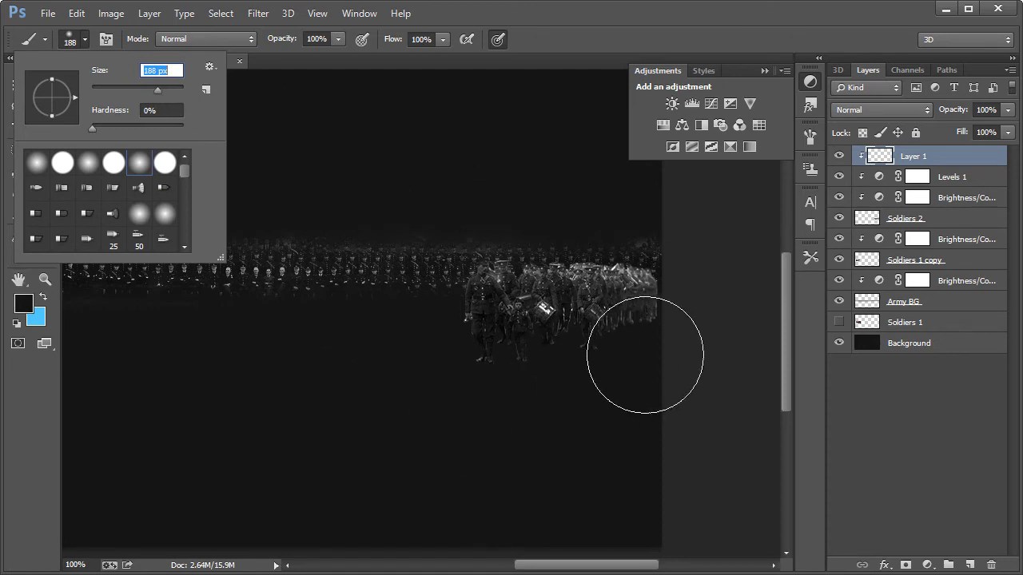
left_click(559, 400)
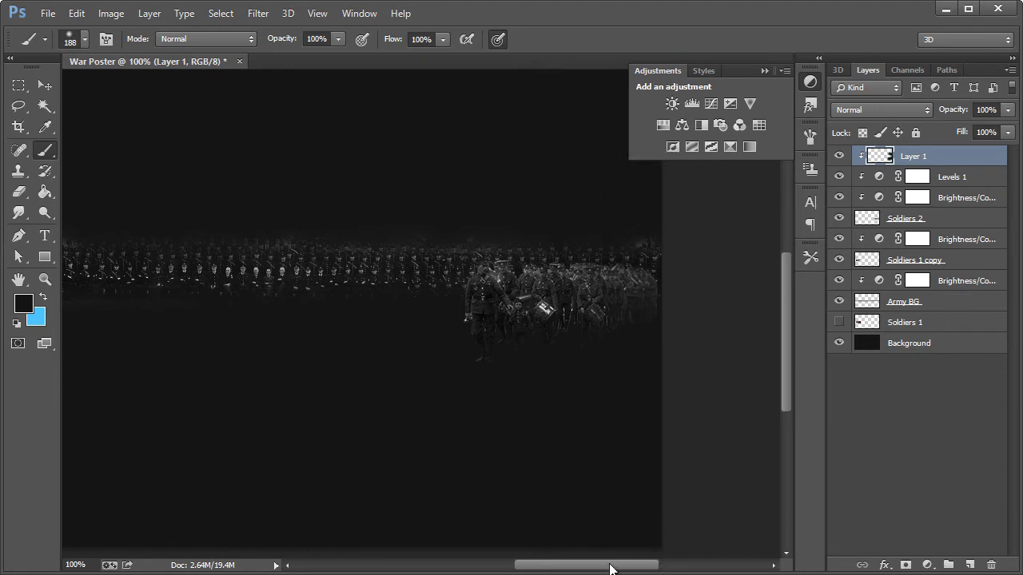
left_click_drag(614, 564, 542, 569)
Zoom the canvas out to 66.7% and collapse the Adjustments panel
left_click(46, 279)
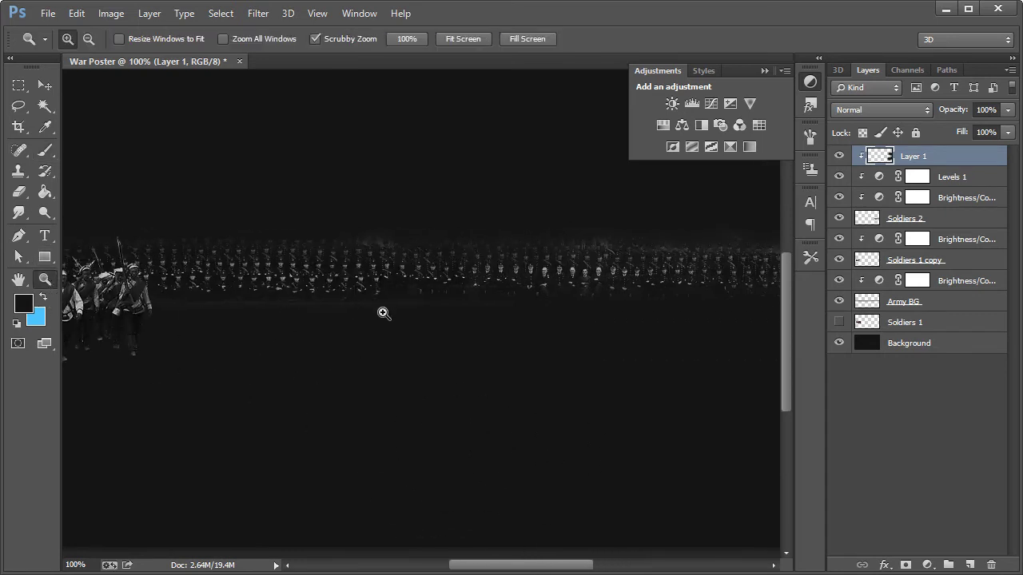
right_click(390, 316)
left_click(451, 422)
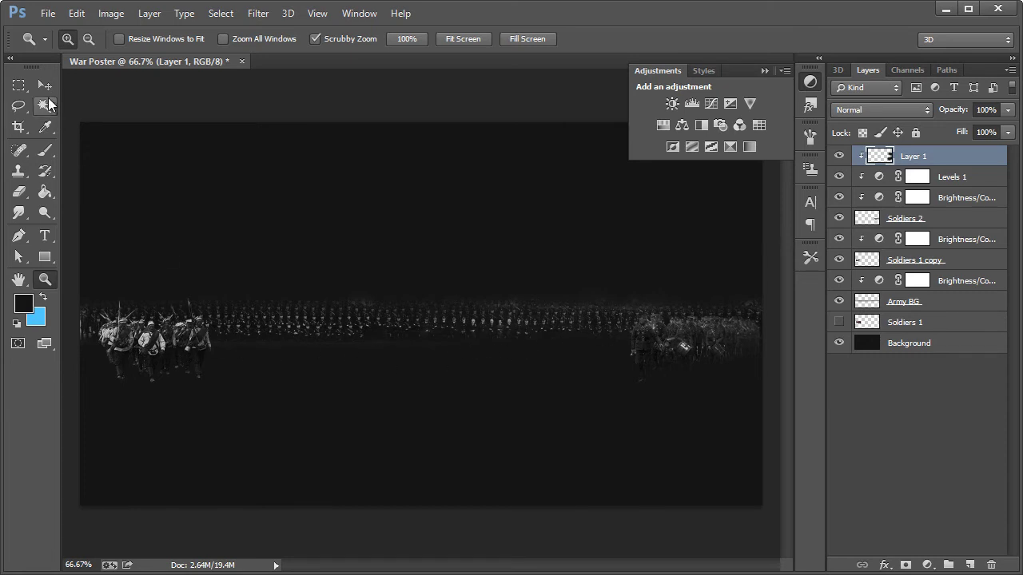
left_click(46, 86)
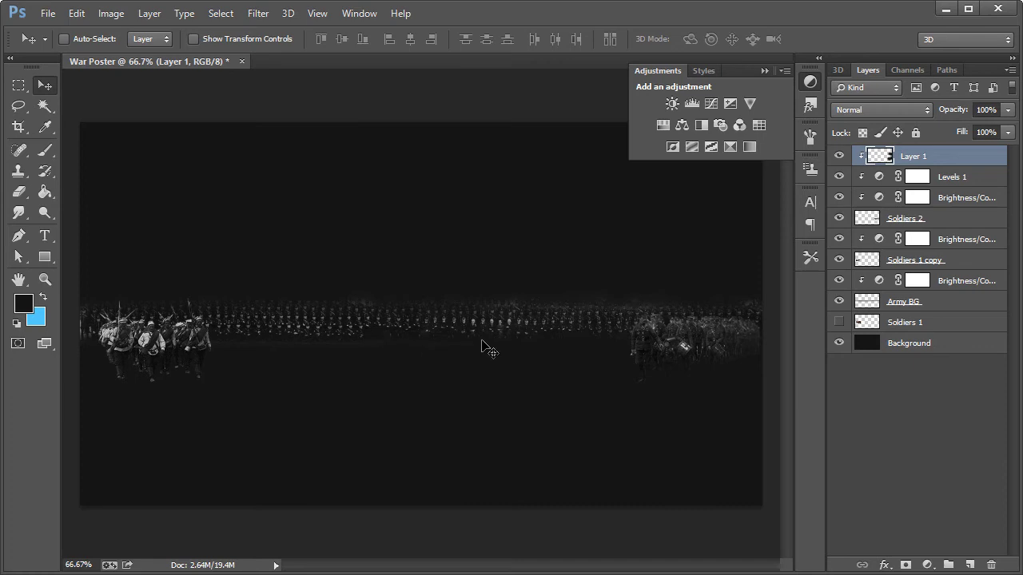
left_click(812, 80)
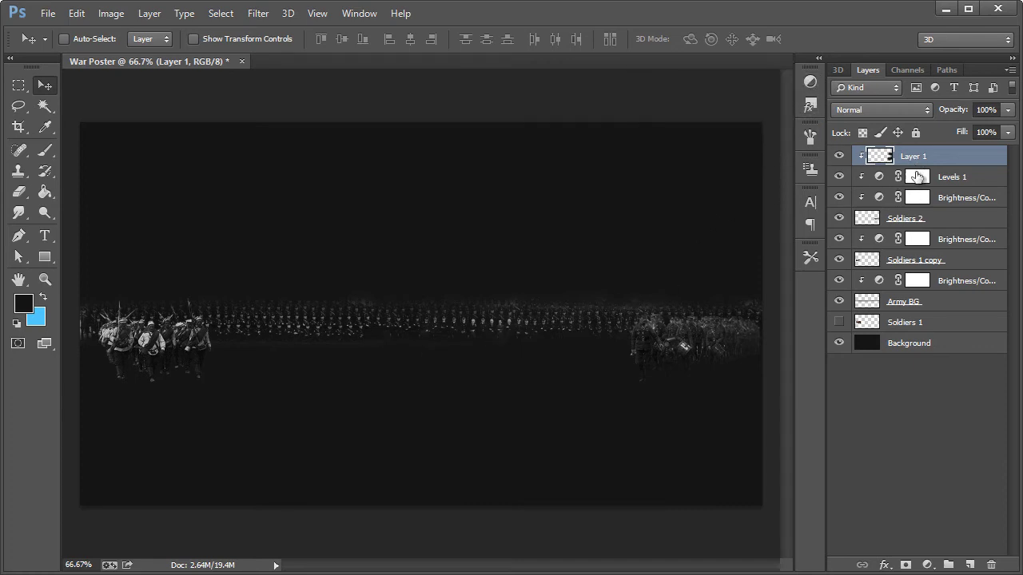
Create a new layer above Soldiers 1 named 'Clouds 1'
left_click(908, 324)
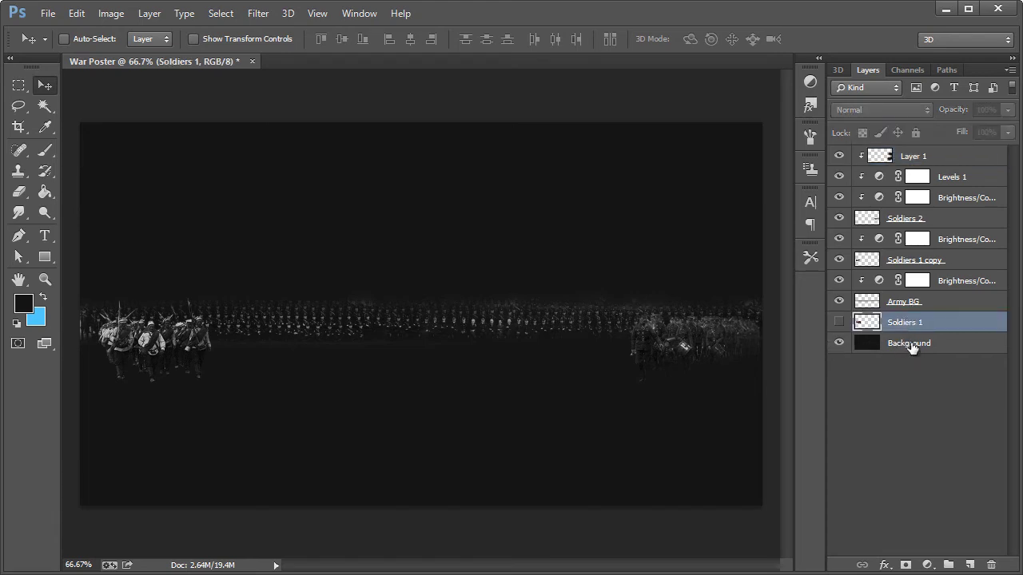
key("ctrl+shift+n")
key("Return")
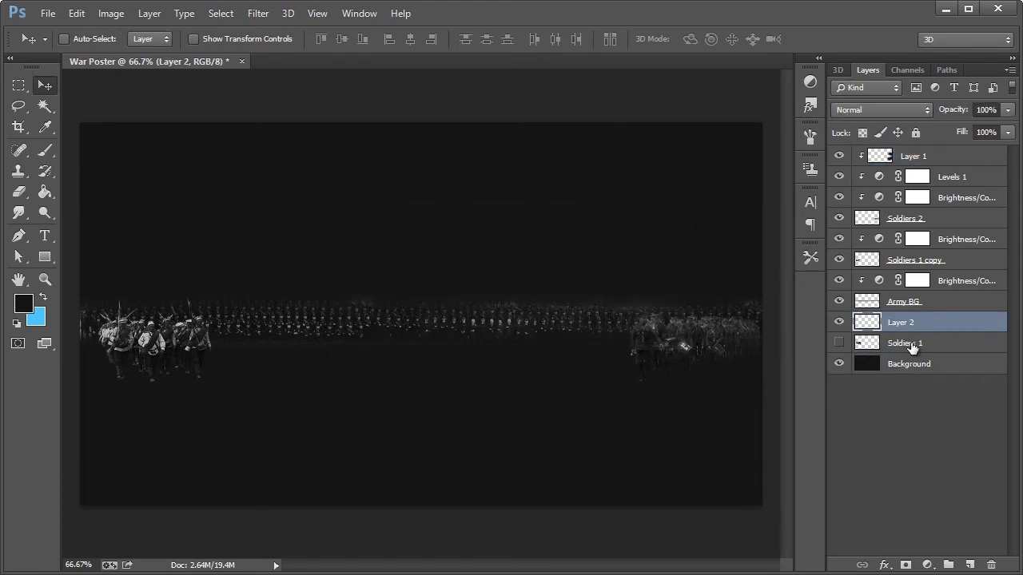
double_click(912, 323)
type("Clouds 1")
key("Return")
Select the Brush tool with the 1467 px cloud brush tip
left_click(45, 152)
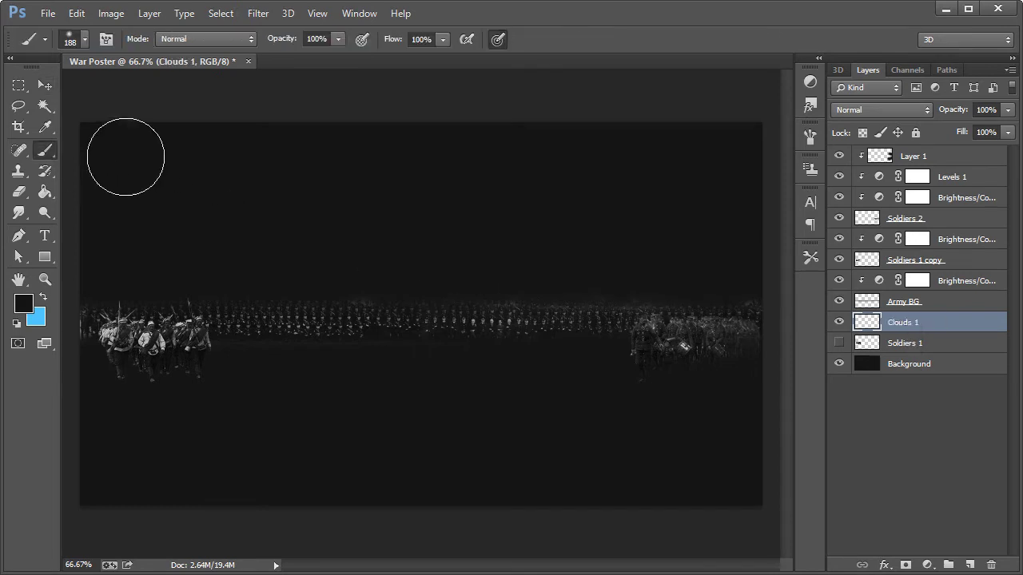
left_click(85, 40)
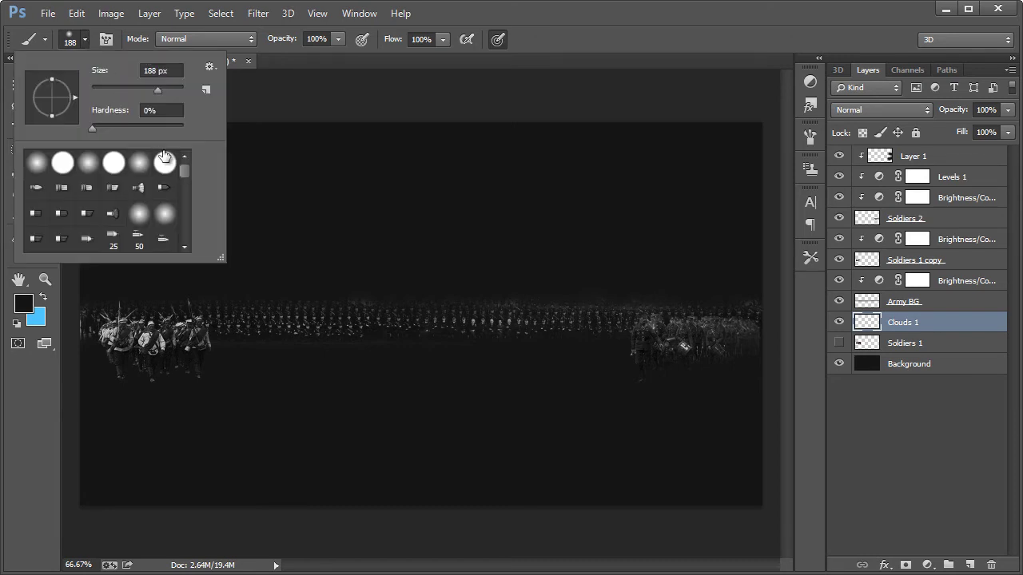
left_click_drag(187, 172, 188, 212)
left_click(209, 68)
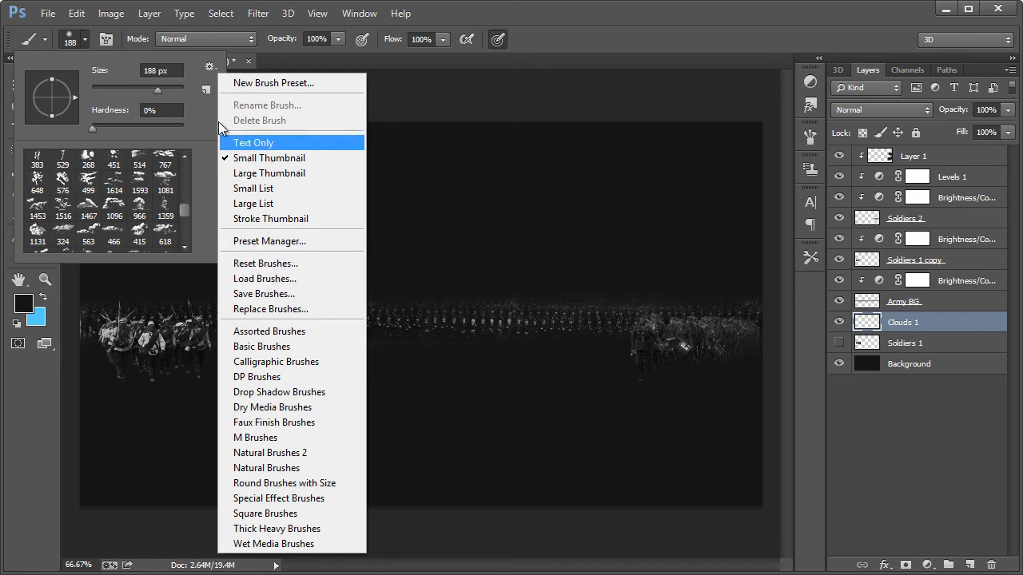
left_click(191, 60)
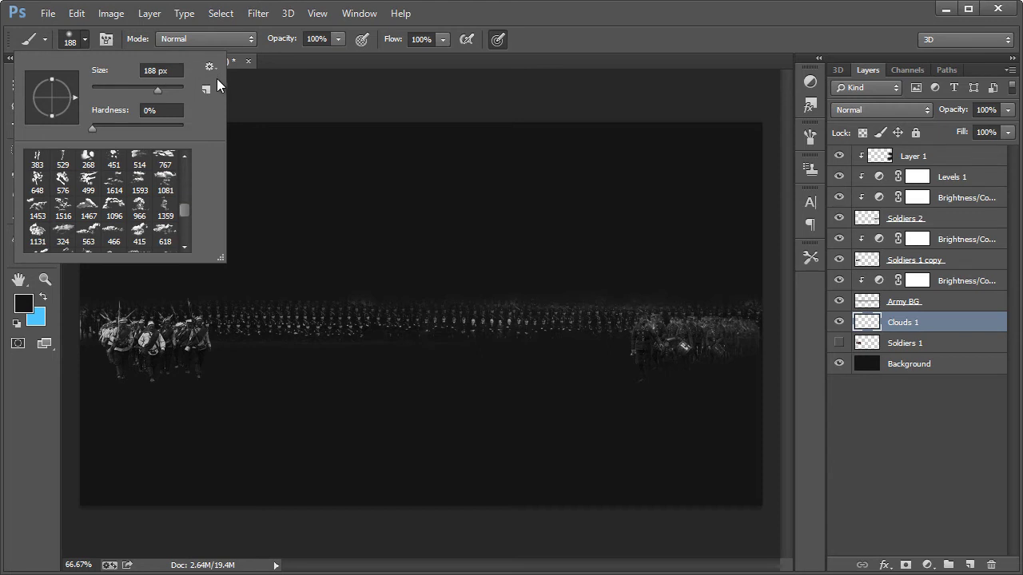
left_click(87, 213)
left_click(543, 53)
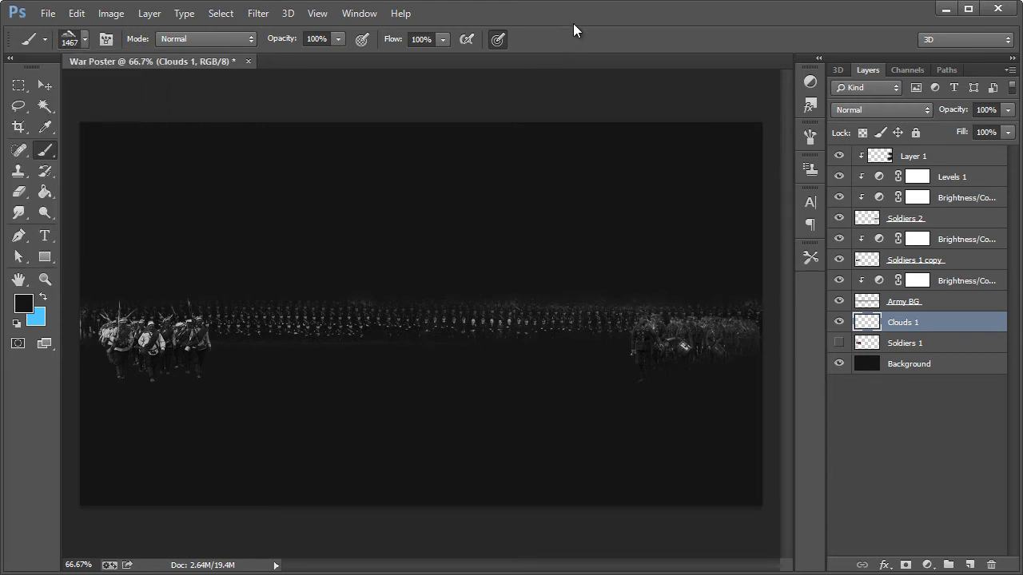
Set the foreground colour to mid-grey 595959
left_click(29, 299)
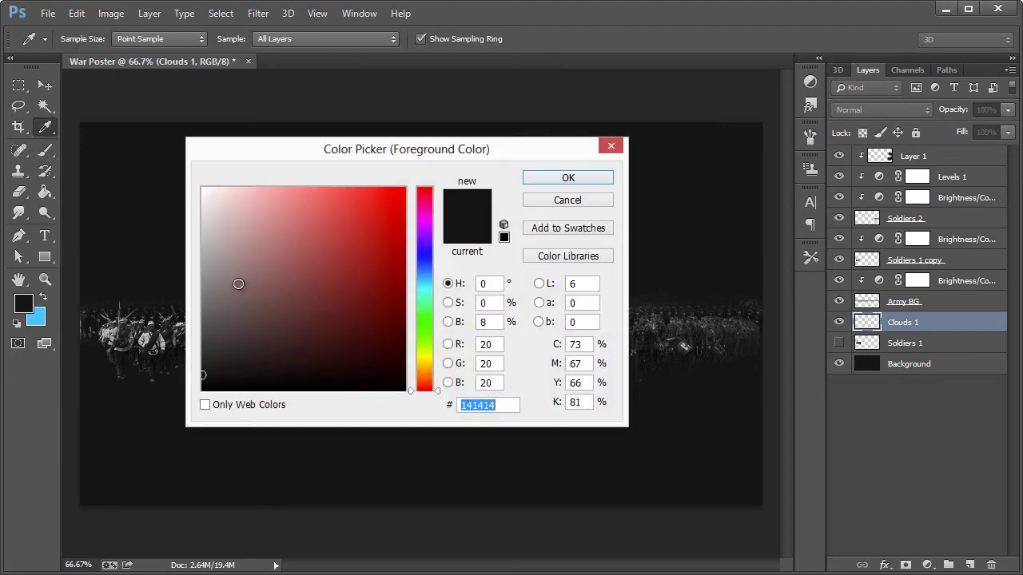
left_click_drag(230, 286, 166, 319)
left_click_drag(505, 405, 403, 406)
left_click(563, 176)
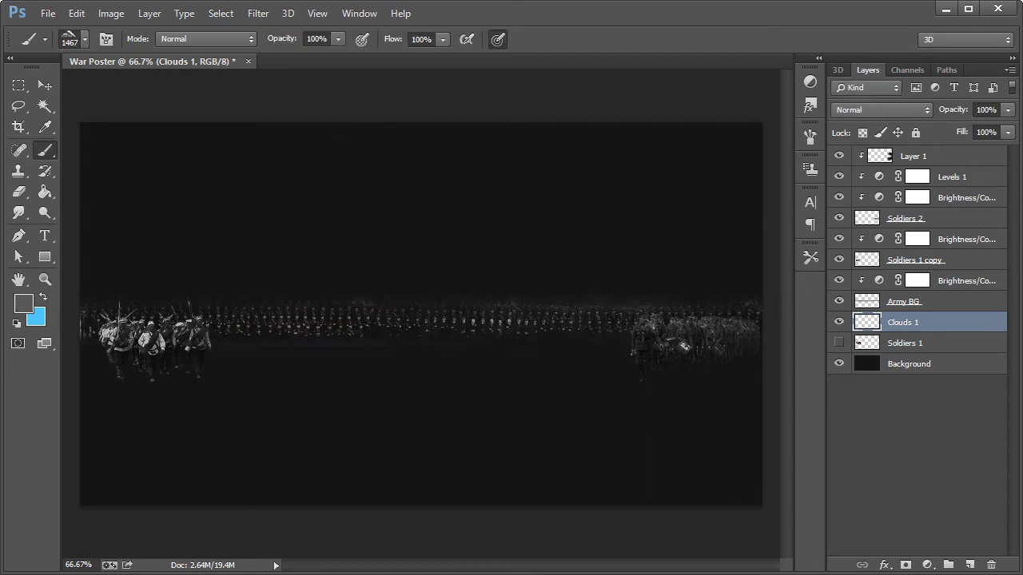
Undo the test clouds, set the brush to 1200 px, and stamp one cloud above the soldiers
left_click(344, 200)
key("ctrl+z")
key("ctrl+z")
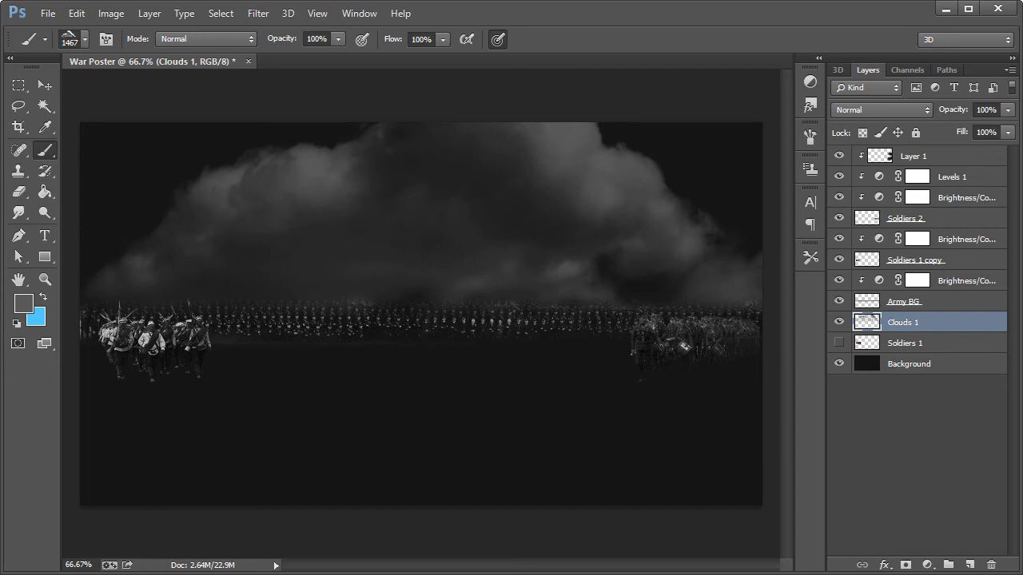
key("ctrl+z")
left_click(83, 42)
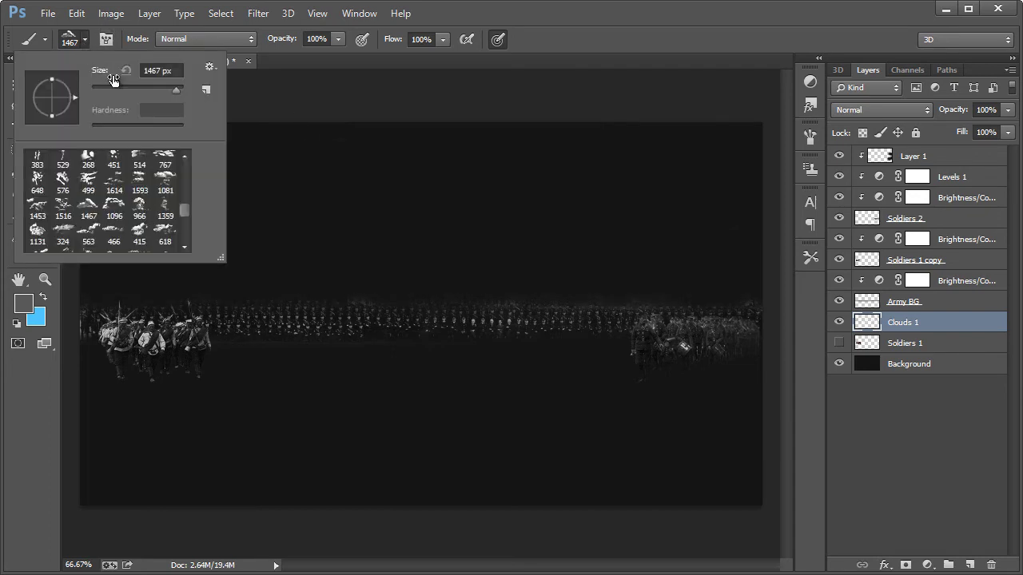
left_click(165, 70)
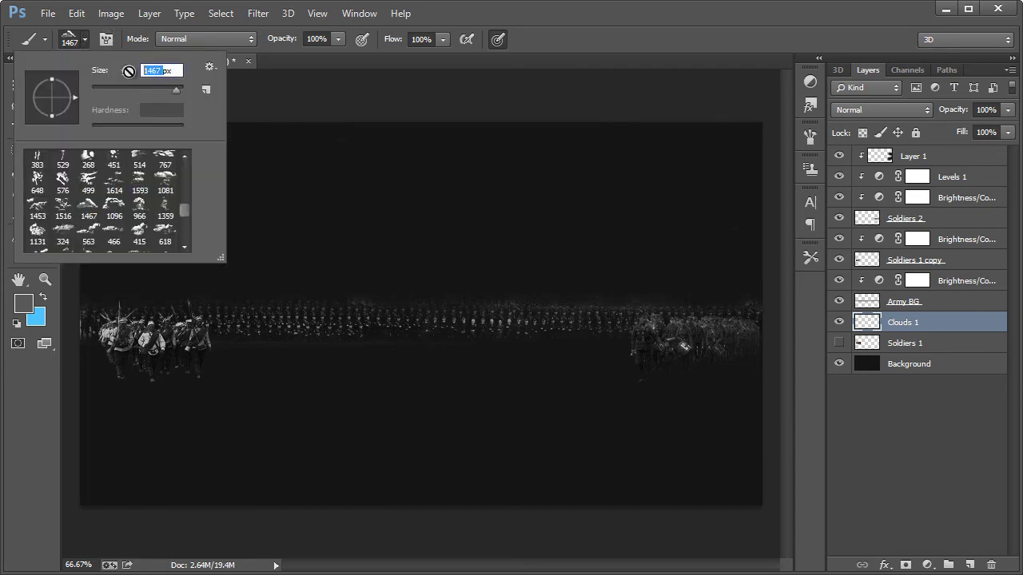
type("1200")
key("Return")
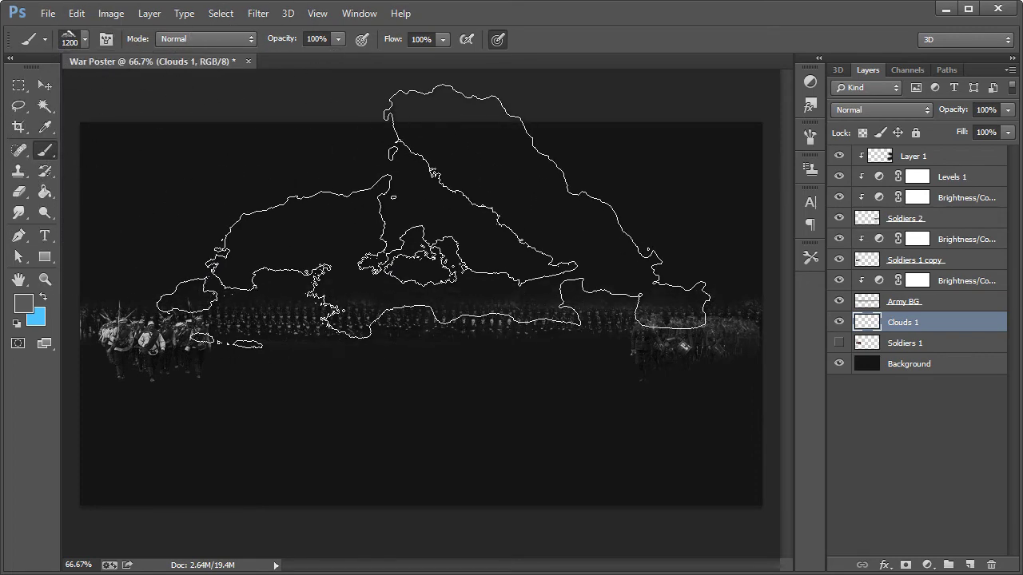
left_click(432, 192)
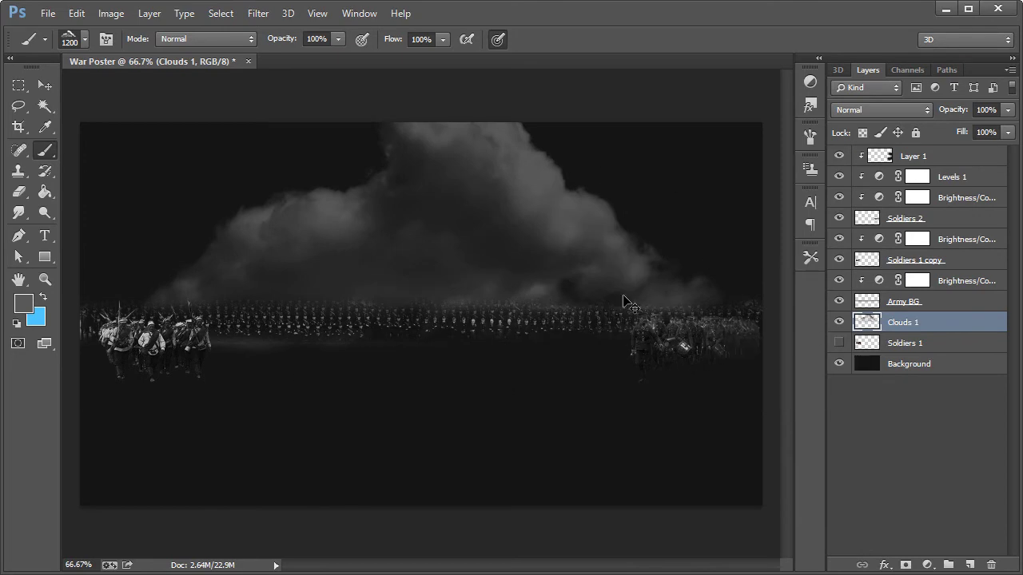
Create a Clouds 2 layer and stamp a large grey cloud on the left with the 1453 px cloud brush
key("ctrl+shift+n")
type("Clouds 2")
key("Return")
left_click(86, 39)
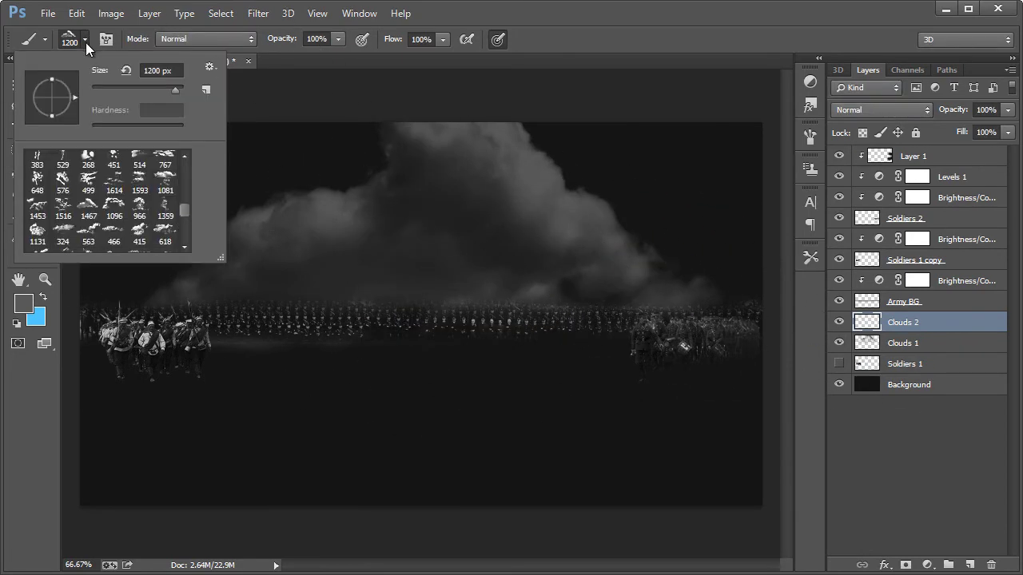
left_click(41, 209)
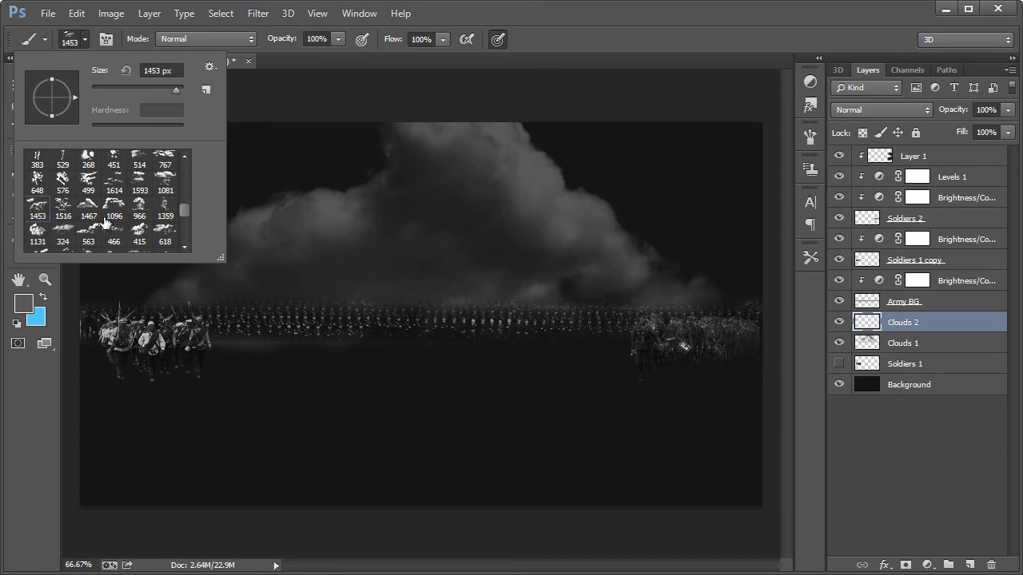
left_click(614, 24)
left_click(272, 240)
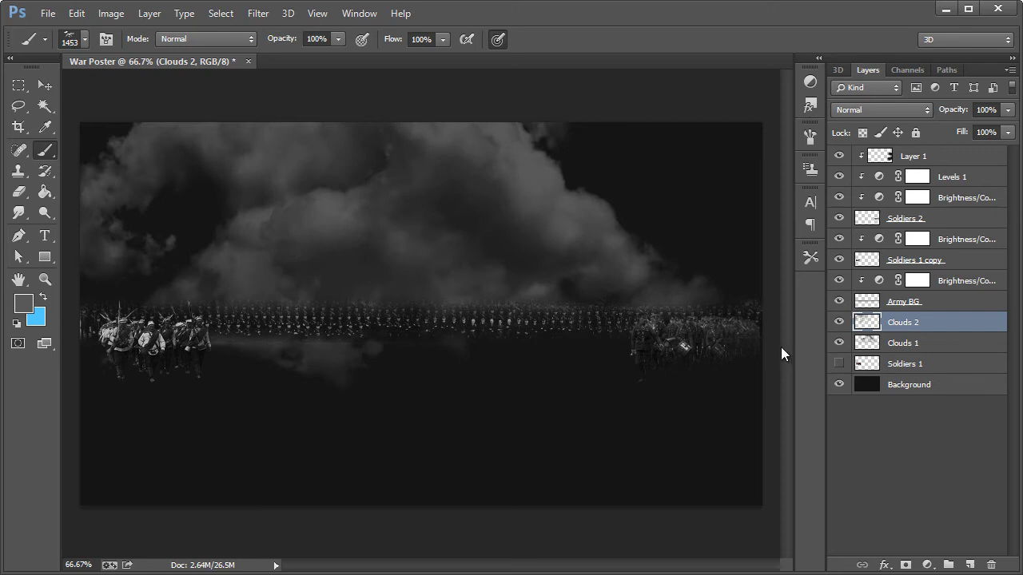
left_click(615, 328)
key("ctrl+z")
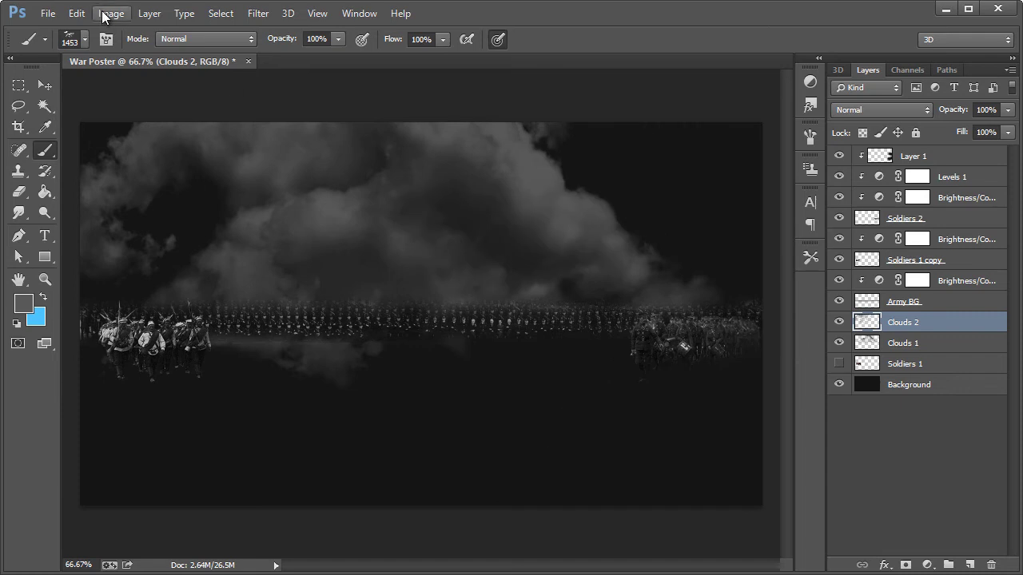
Add a Clouds 3 layer and try the 767, 394 and 1131 px cloud brushes
key("ctrl+shift+n")
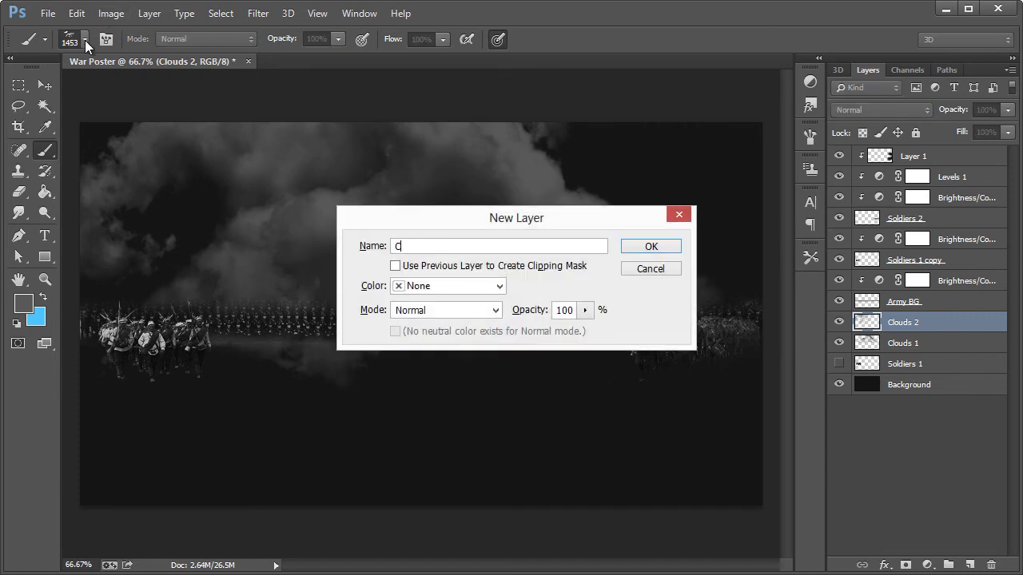
key("Return")
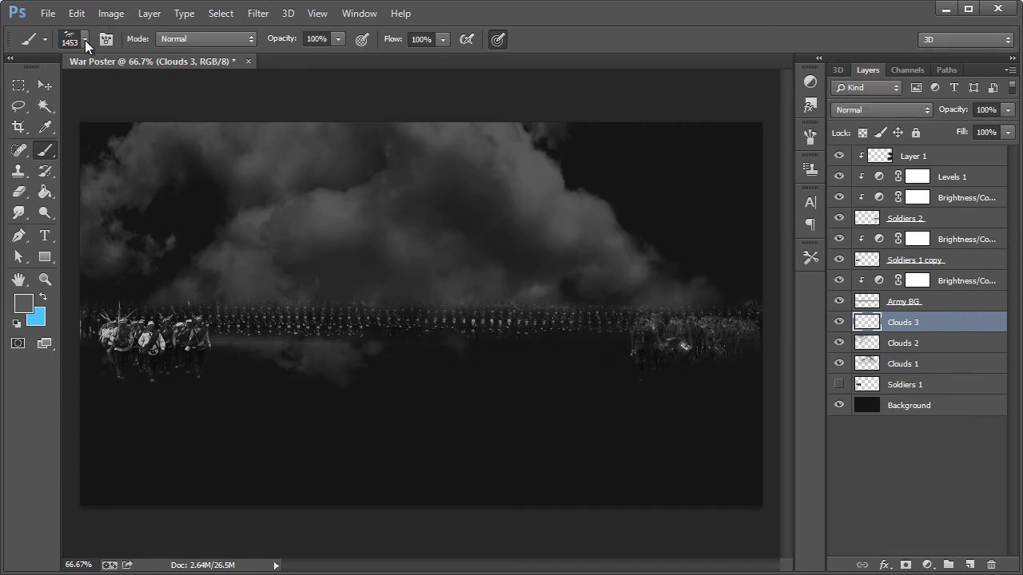
left_click(85, 40)
left_click(165, 164)
left_click(597, 160)
key("ctrl+z")
left_click(84, 40)
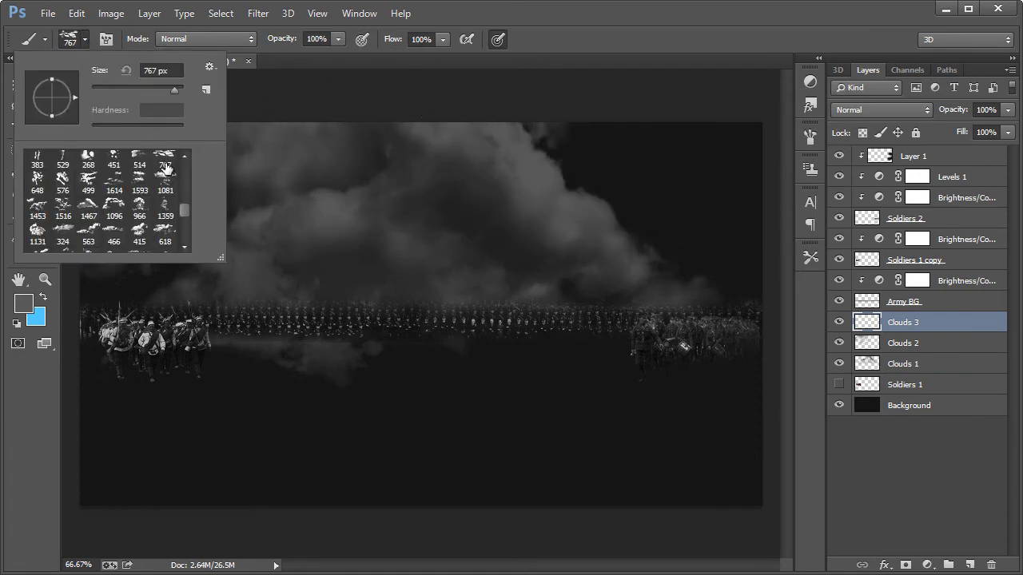
left_click(182, 249)
left_click(182, 250)
left_click(183, 250)
left_click(114, 220)
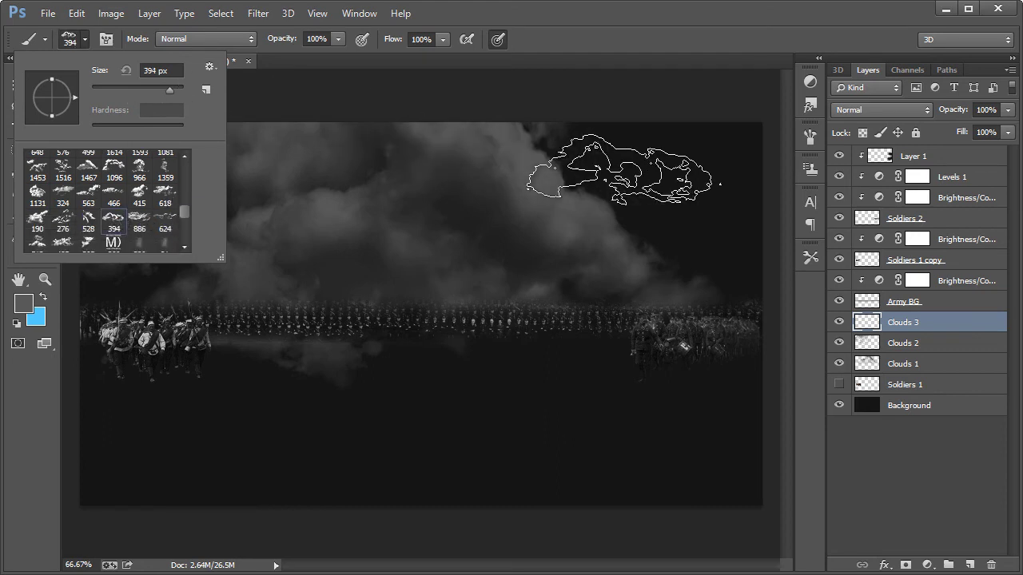
left_click(39, 200)
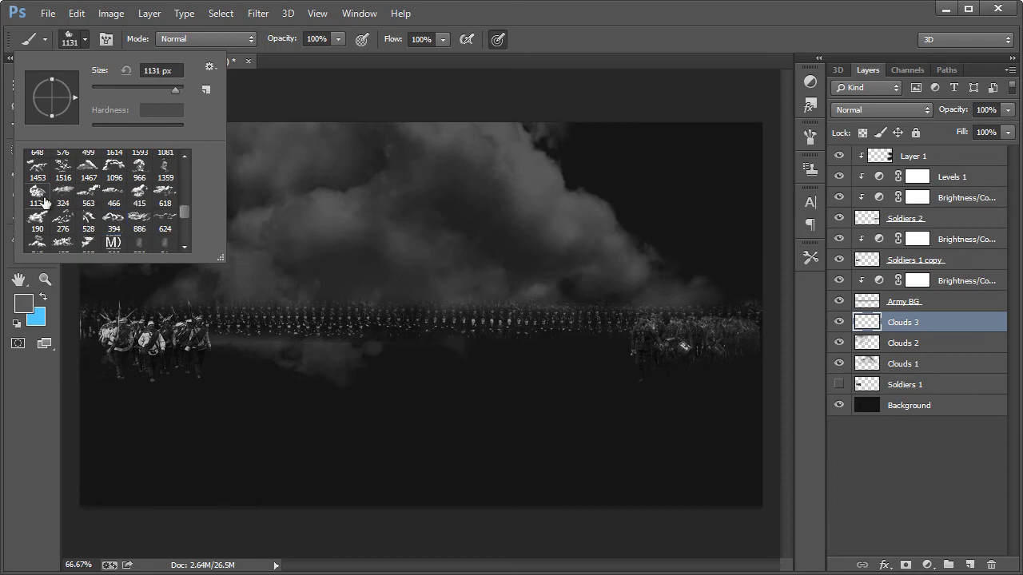
left_click(685, 62)
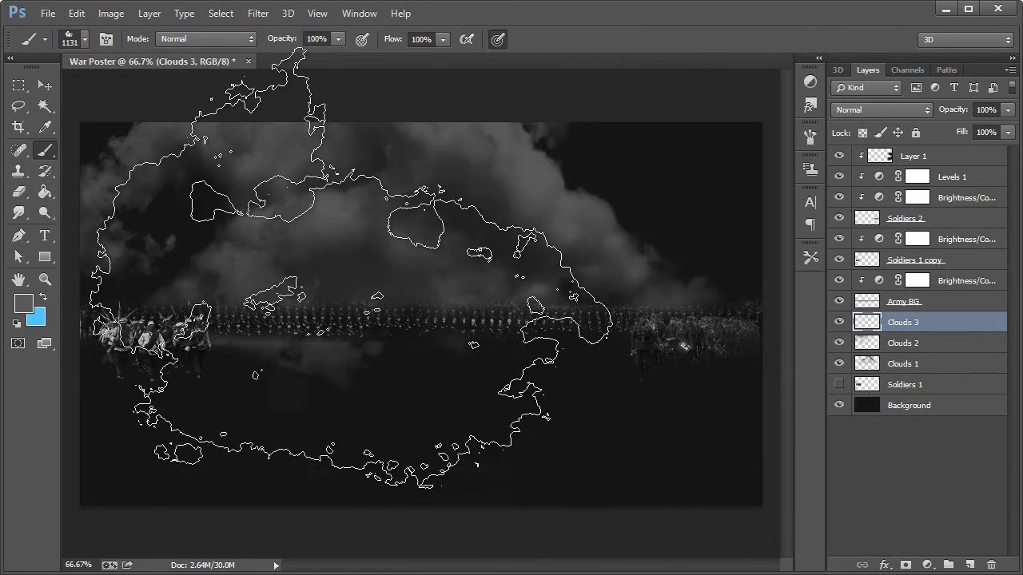
Try upper-right cloud stamps with the 966 px cloud brush, then undo them
left_click(84, 38)
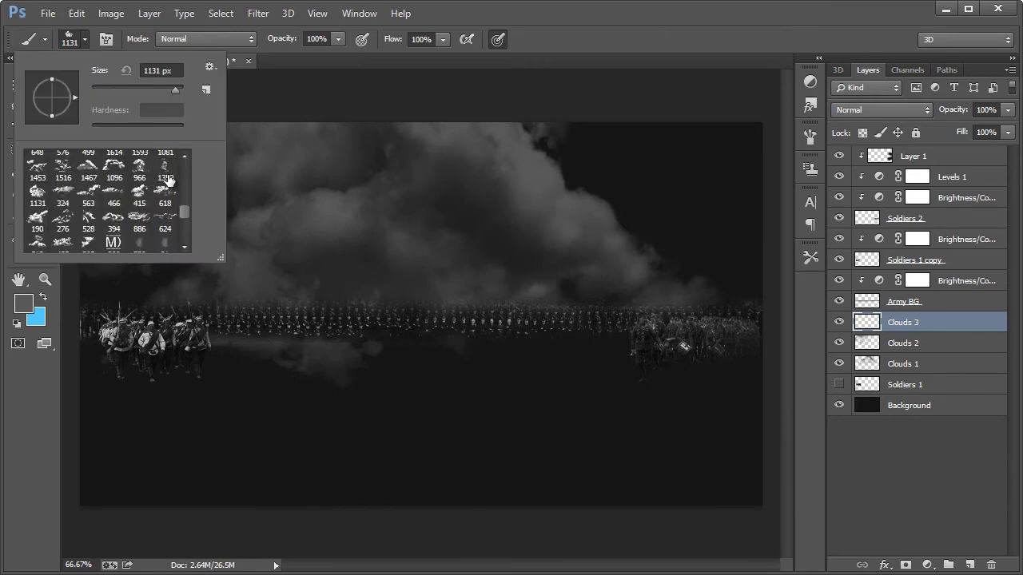
left_click(187, 155)
left_click(186, 155)
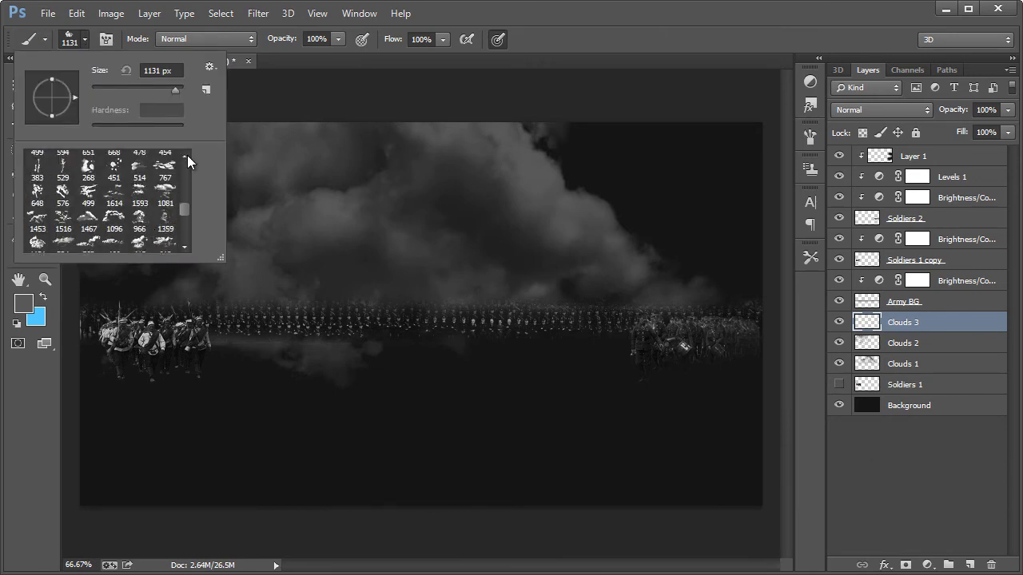
left_click(184, 157)
left_click(184, 250)
left_click(183, 250)
left_click(184, 250)
left_click(137, 190)
left_click(592, 228)
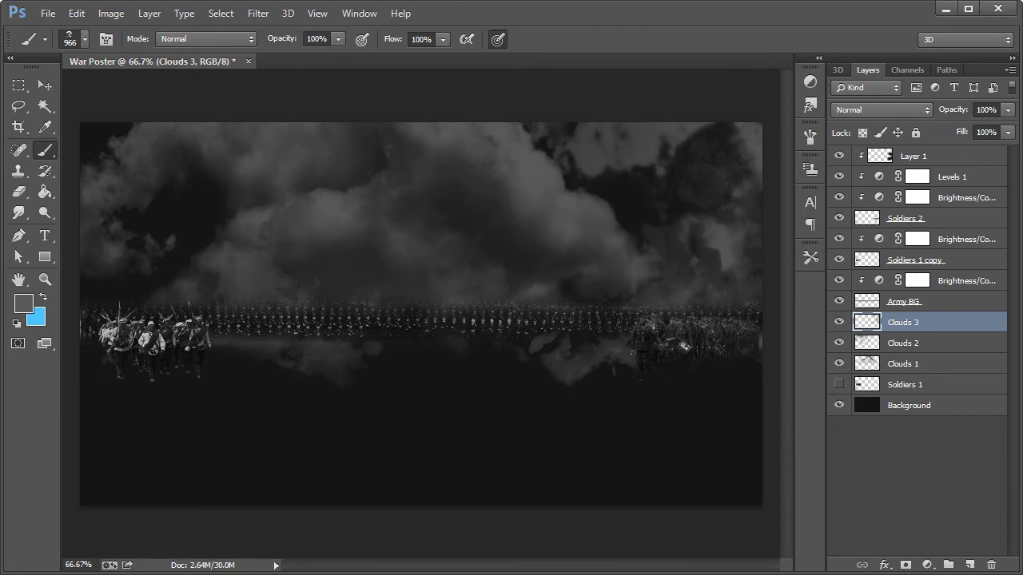
mouse_move(653, 574)
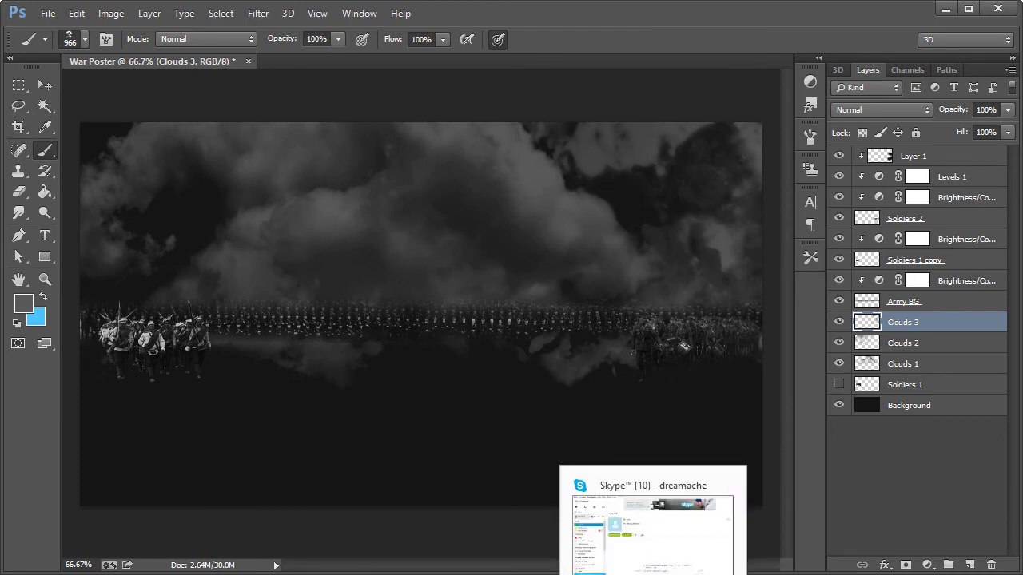
key("ctrl+z")
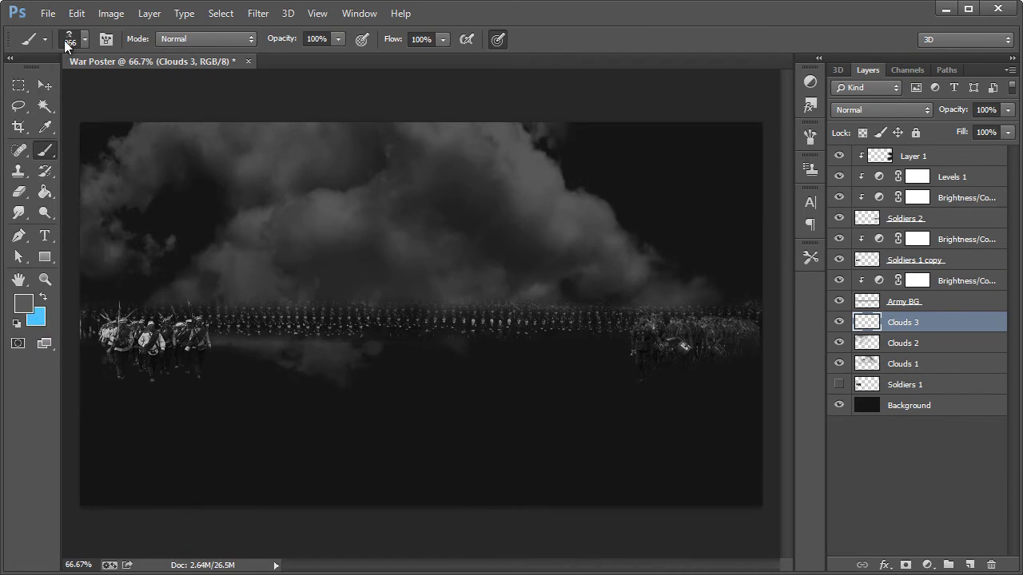
Stamp wispy upper-right clouds with the 618 px cloud brush, then select Clouds 1
left_click(85, 39)
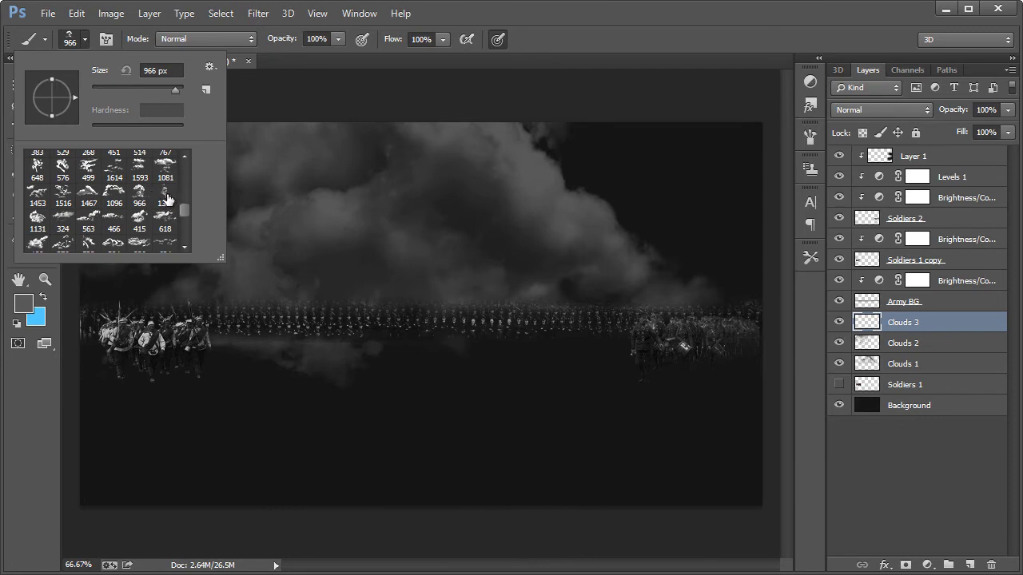
left_click(112, 246)
left_click(164, 217)
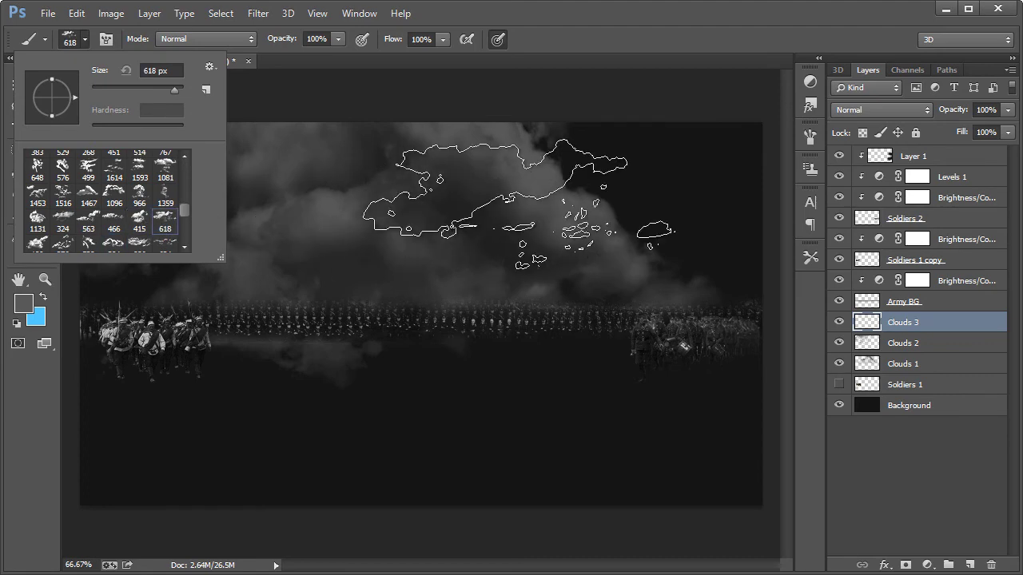
left_click(676, 240)
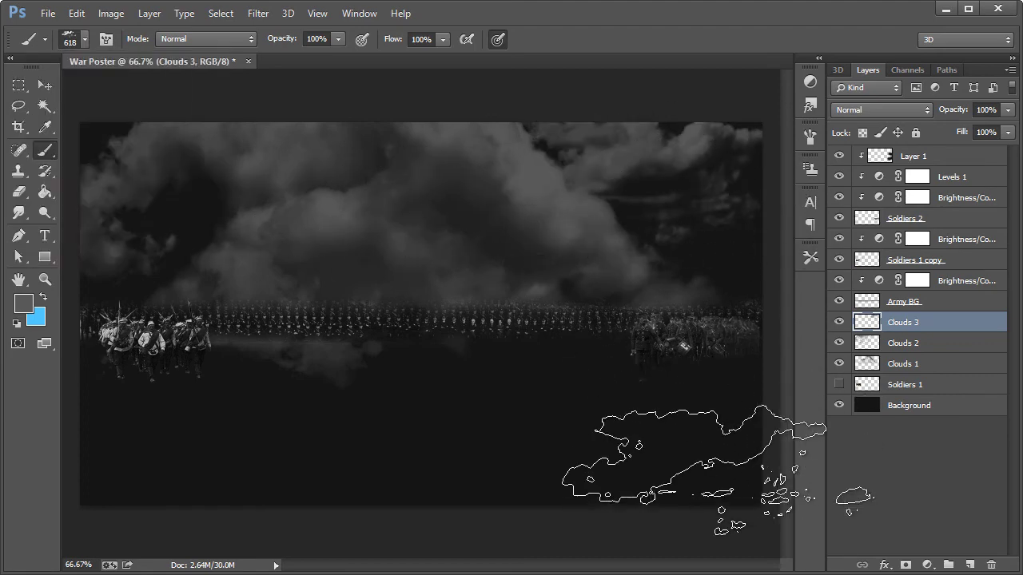
left_click(923, 370)
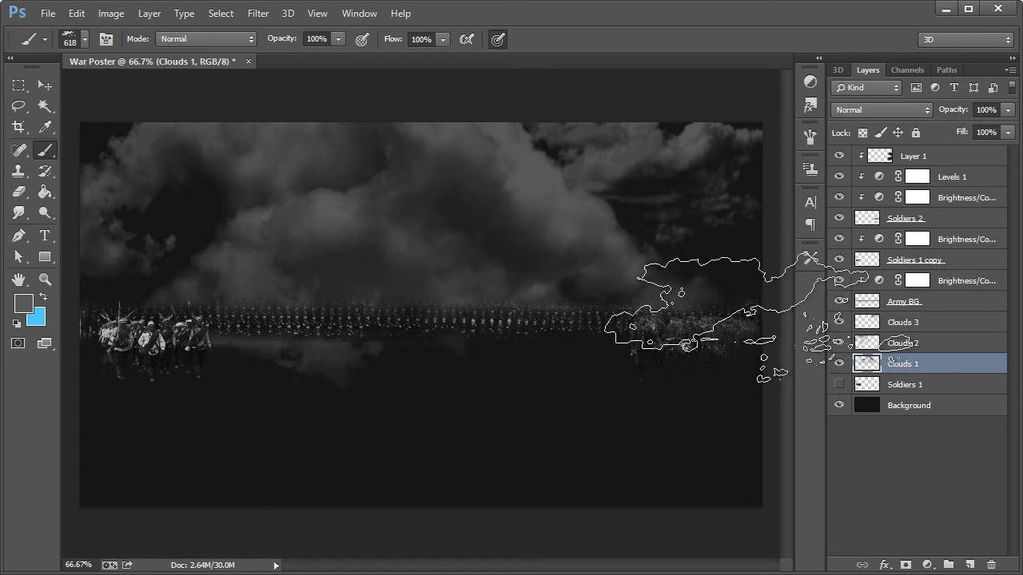
left_click(20, 192)
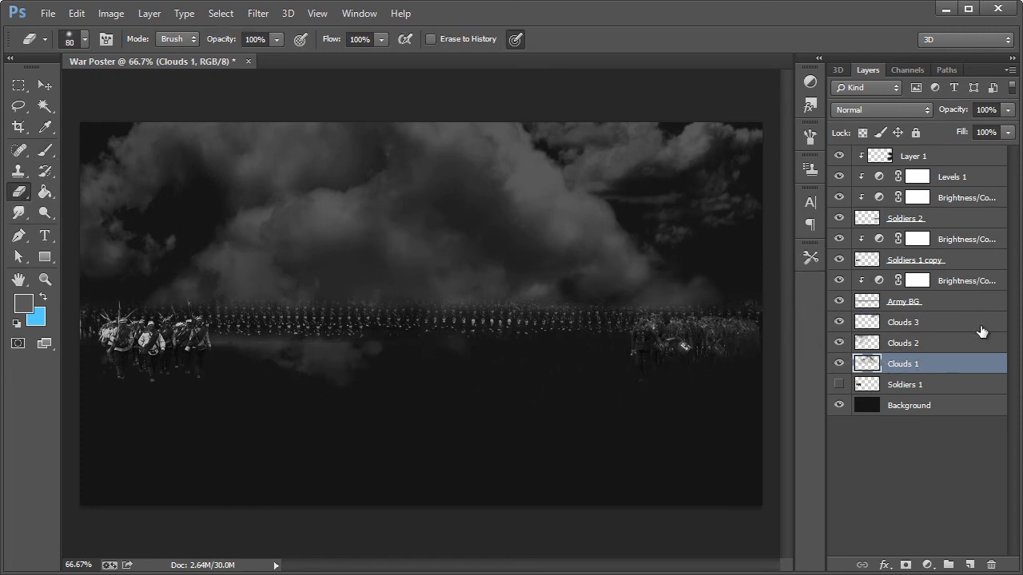
left_click(85, 44)
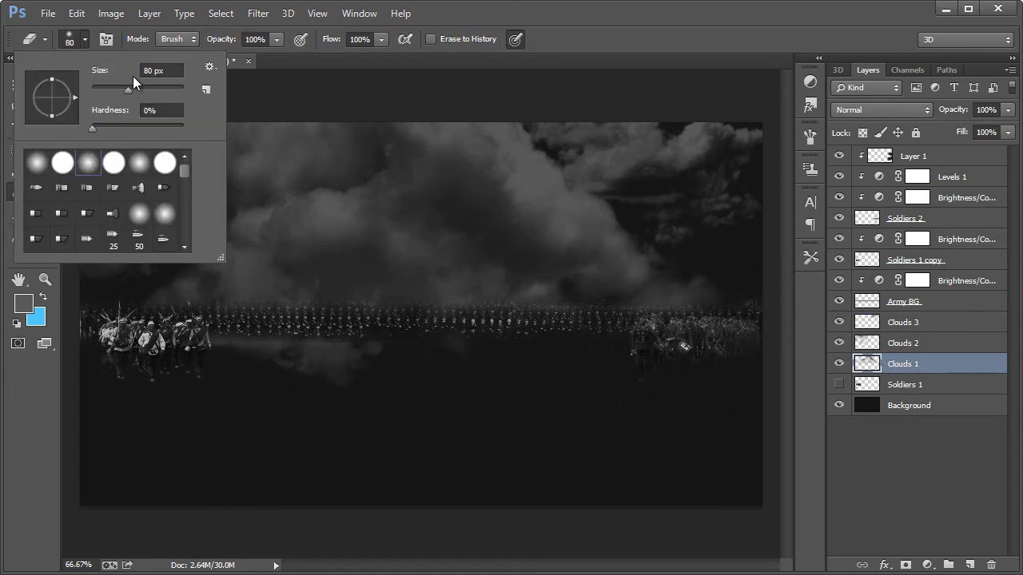
type("128")
key("Return")
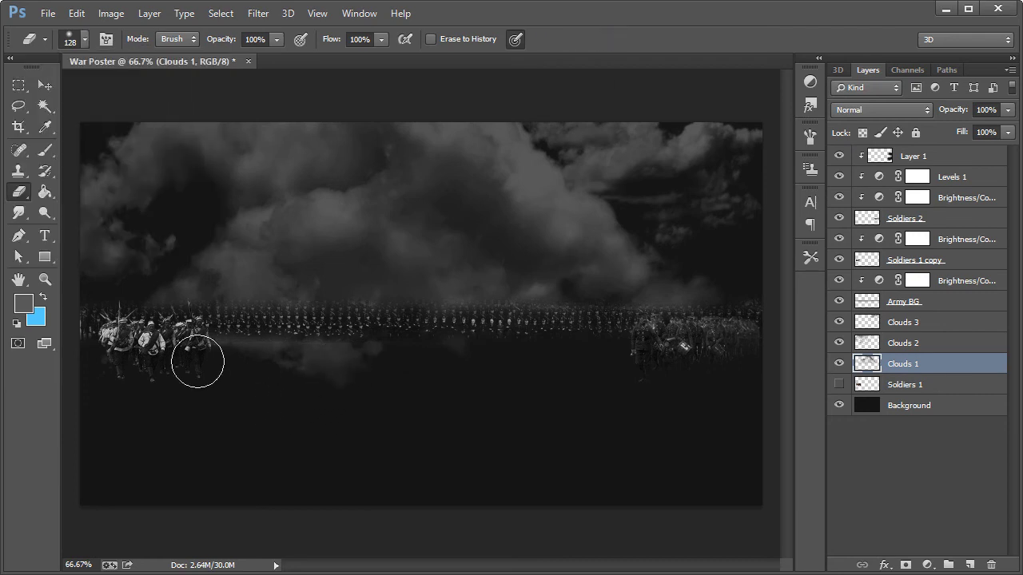
left_click(884, 347)
left_click_drag(297, 366, 375, 372)
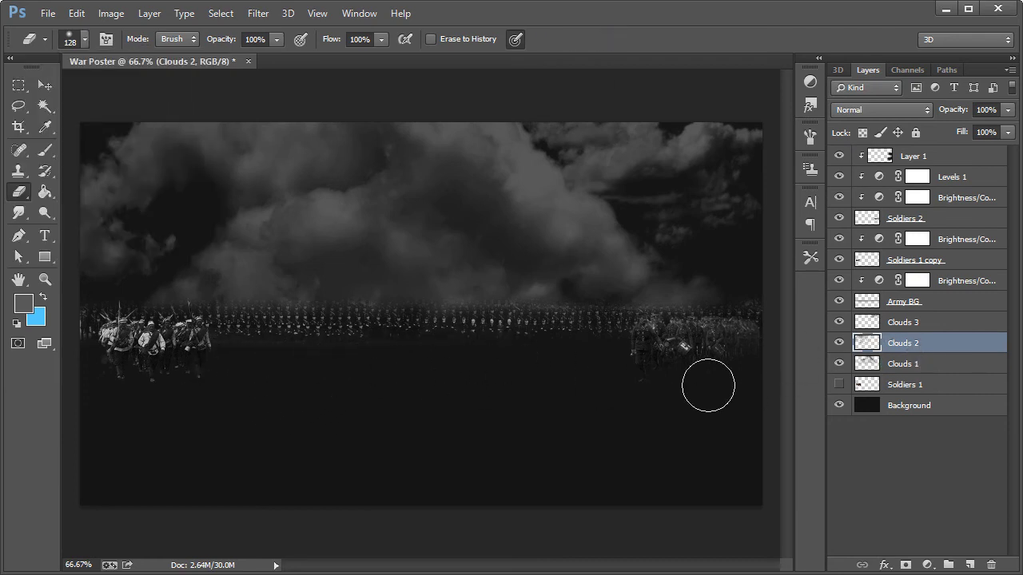
left_click(907, 374)
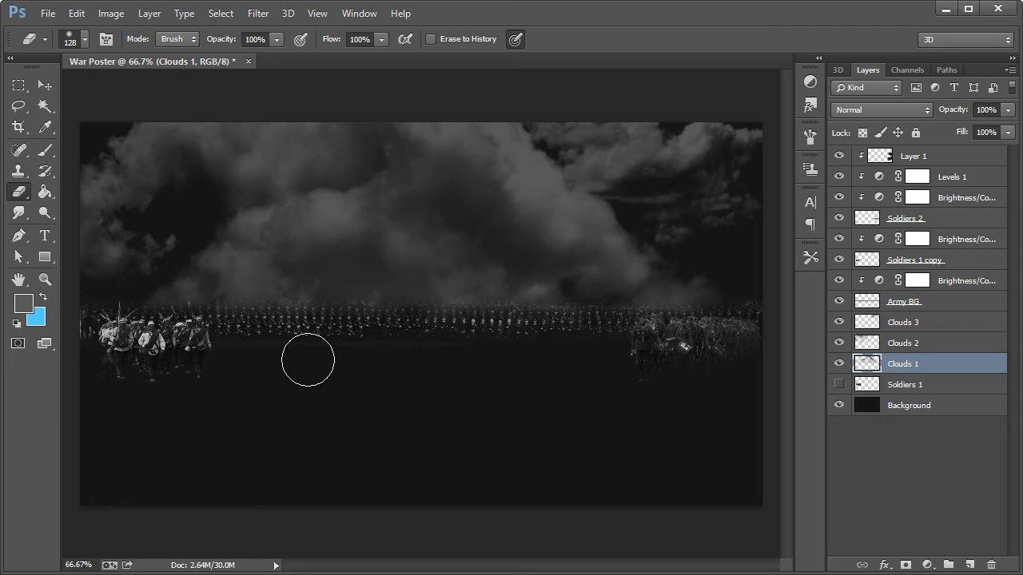
left_click(44, 86)
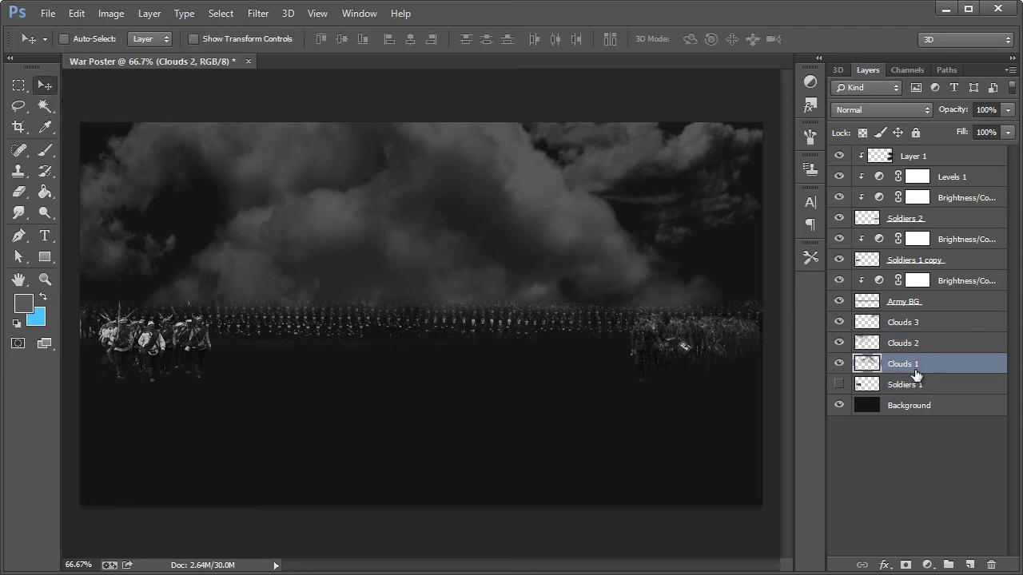
Check Clouds 1's contribution and add a new Layer 2 clipped to Clouds 1
left_click(839, 363)
left_click(839, 364)
key("ctrl+shift+n")
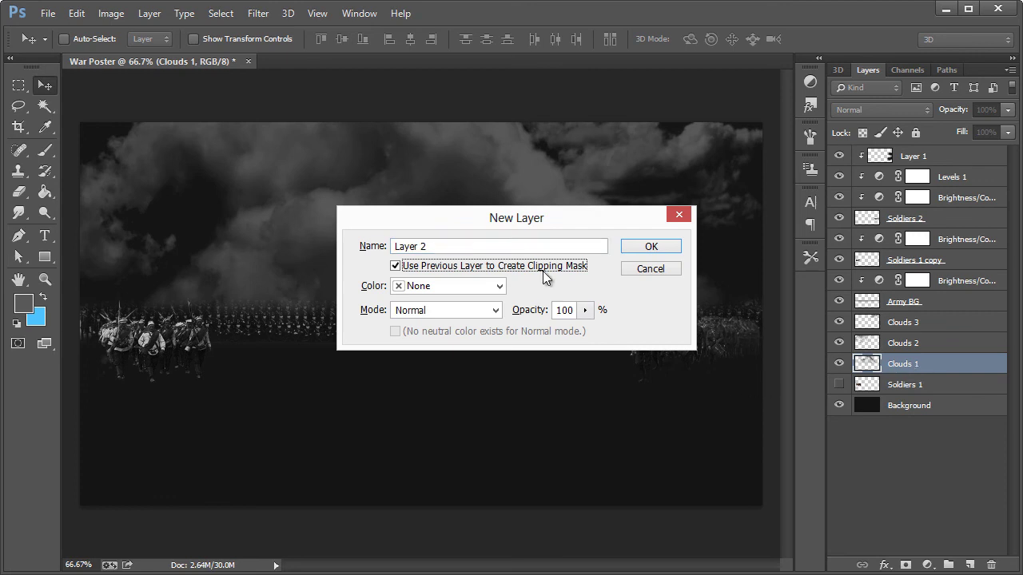
left_click(648, 249)
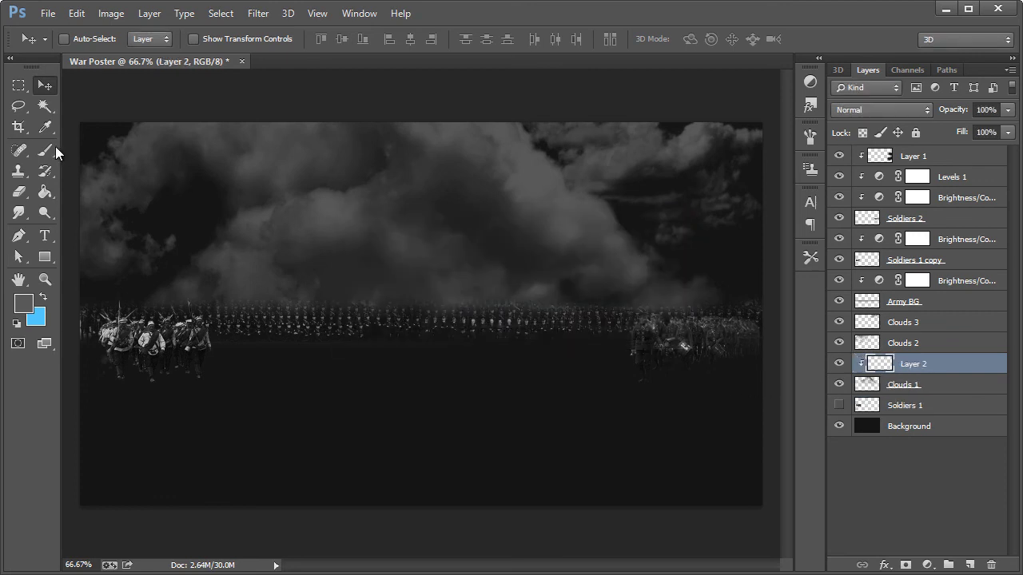
Set up a soft round brush at 367 px
left_click(53, 148)
left_click(83, 43)
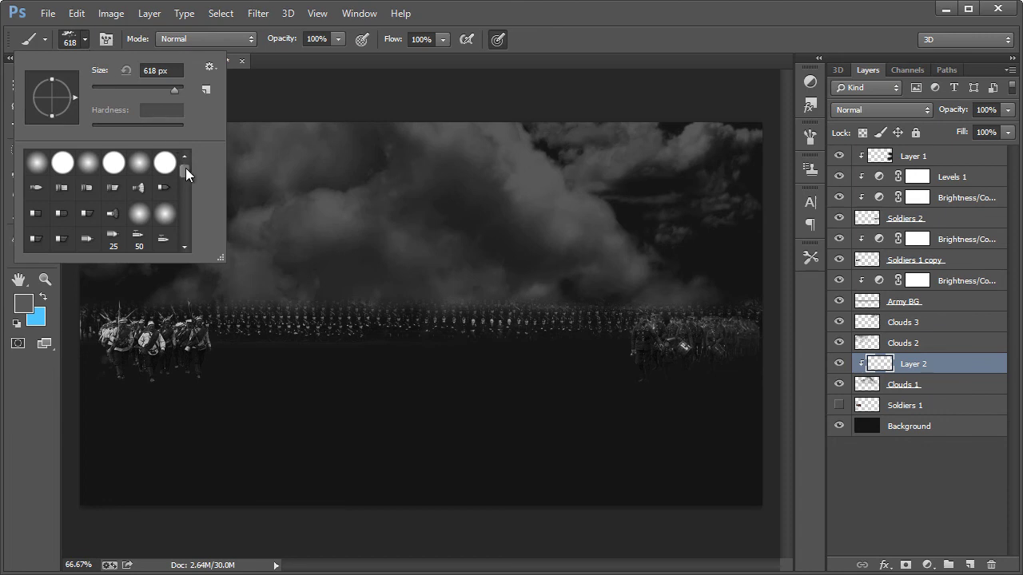
left_click(141, 164)
left_click(319, 58)
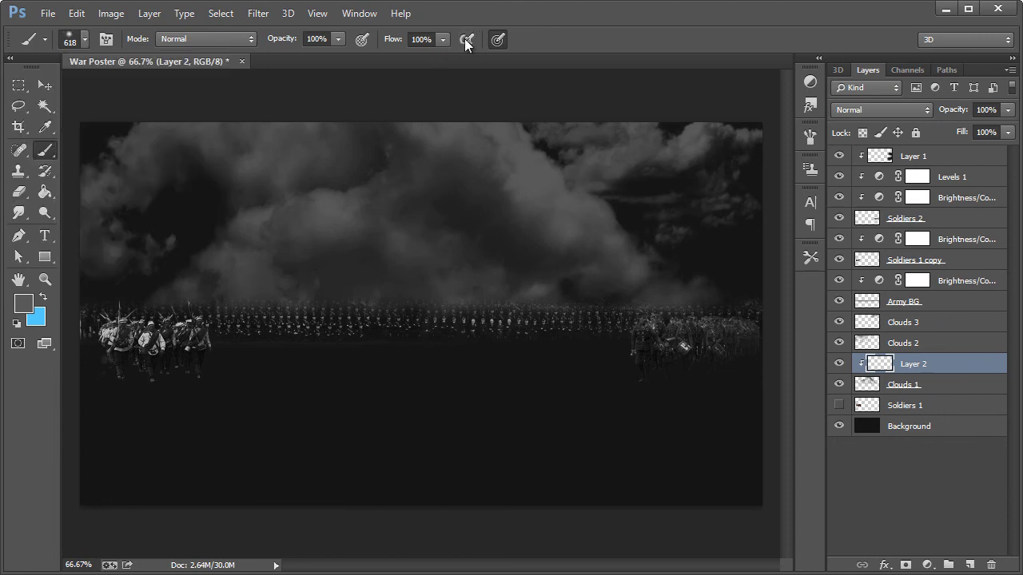
left_click(85, 38)
left_click_drag(169, 90, 167, 90)
key("Return")
Paint #ff0000 red in Overlay mode along the cloud base above the army row
left_click(23, 303)
type("ff0000")
left_click(552, 175)
left_click(877, 111)
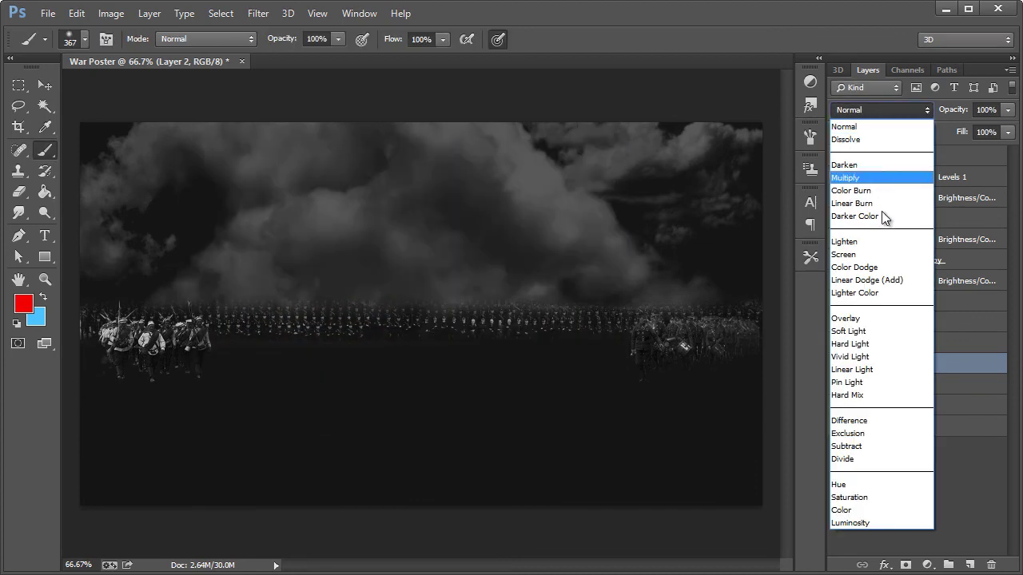
left_click(859, 318)
mouse_move(192, 351)
left_mouse_down()
mouse_move(212, 370)
mouse_move(484, 357)
mouse_move(520, 377)
mouse_move(609, 375)
mouse_move(662, 392)
left_mouse_up()
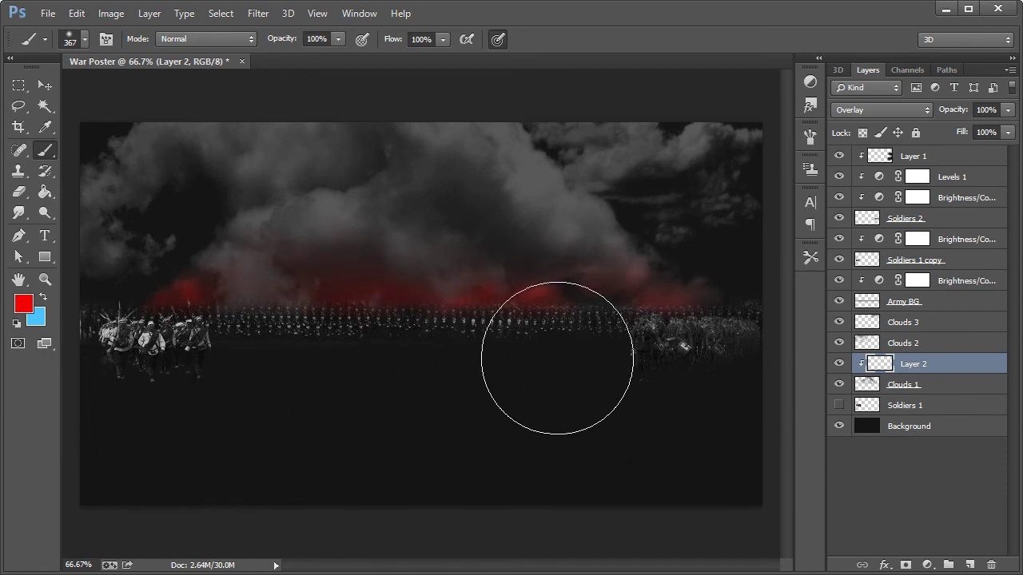
Add clipped Layer 3 above Clouds 2 and paint red onto the left clouds with a 177 px brush
left_click(925, 349)
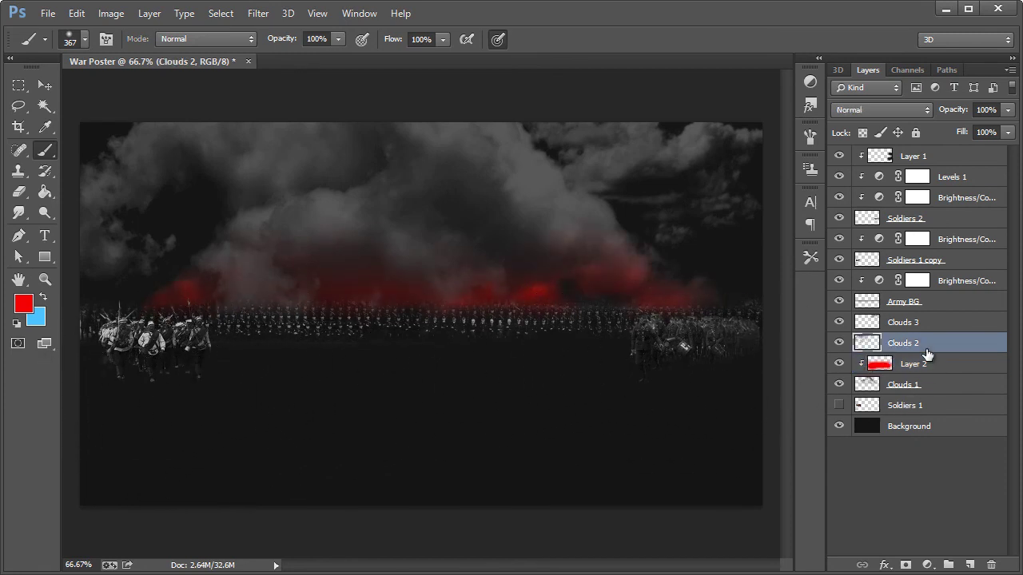
key("ctrl+shift+n")
key("Return")
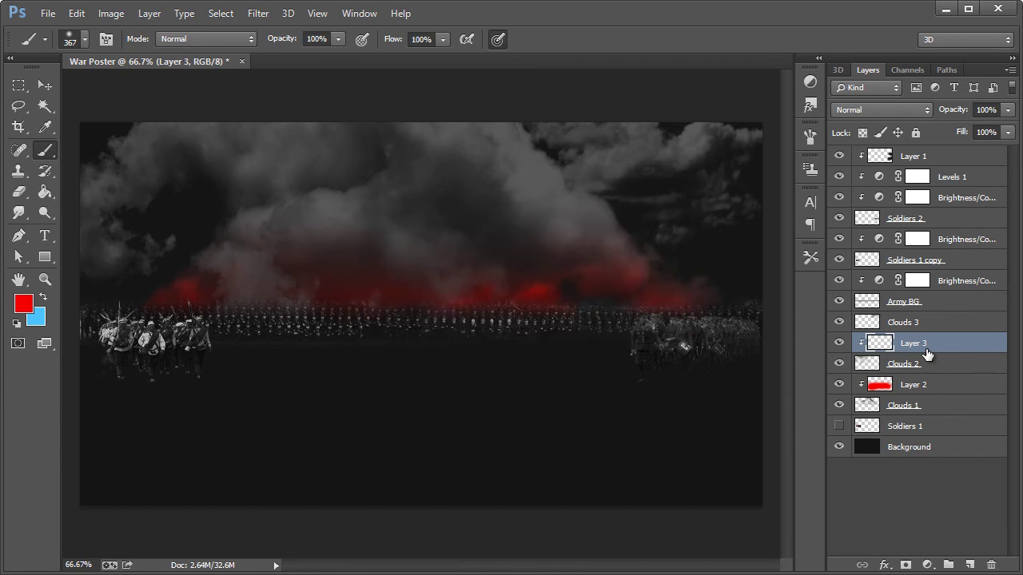
left_click(77, 38)
key("Return")
mouse_move(260, 216)
left_mouse_down()
mouse_move(320, 205)
mouse_move(399, 228)
left_mouse_up()
key("ctrl+z")
mouse_move(165, 247)
left_mouse_down()
mouse_move(106, 279)
mouse_move(148, 269)
left_mouse_up()
mouse_move(122, 324)
left_mouse_down()
mouse_move(150, 302)
mouse_move(91, 311)
mouse_move(97, 338)
mouse_move(136, 296)
left_mouse_up()
mouse_move(173, 206)
left_mouse_down()
mouse_move(232, 262)
mouse_move(201, 219)
left_mouse_up()
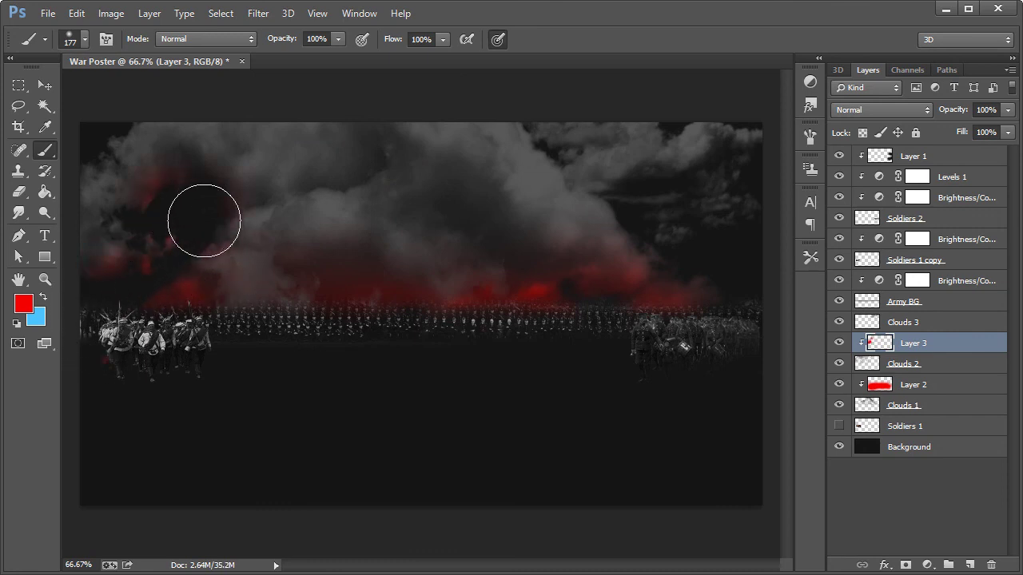
Create Layer 4 clipped to Clouds 3 and set Layers 3 and 4 to Overlay
left_click(907, 324)
key("ctrl+shift+n")
key("Return")
key("ctrl+alt+g")
left_click(916, 369)
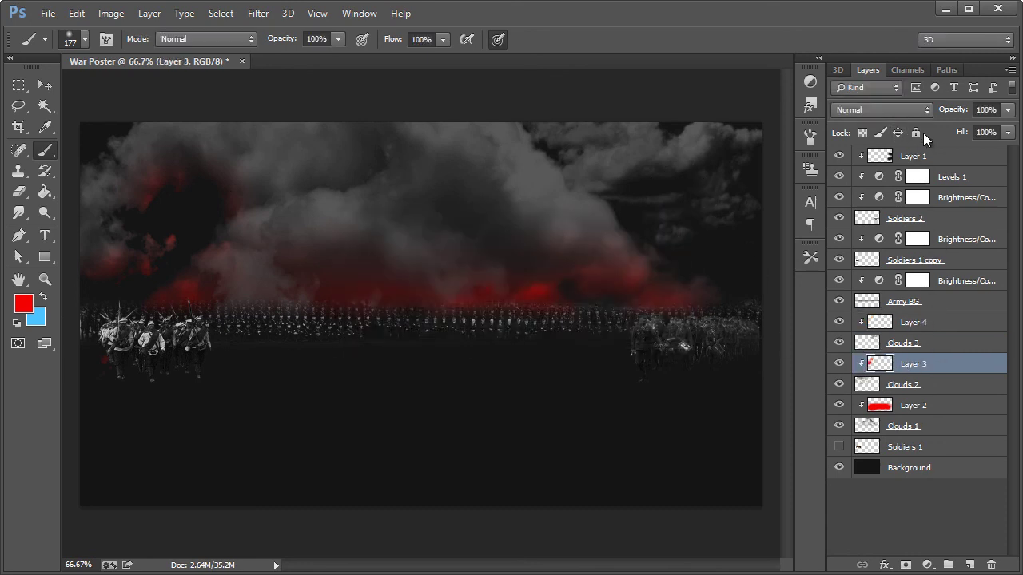
left_click(911, 111)
left_click(869, 323)
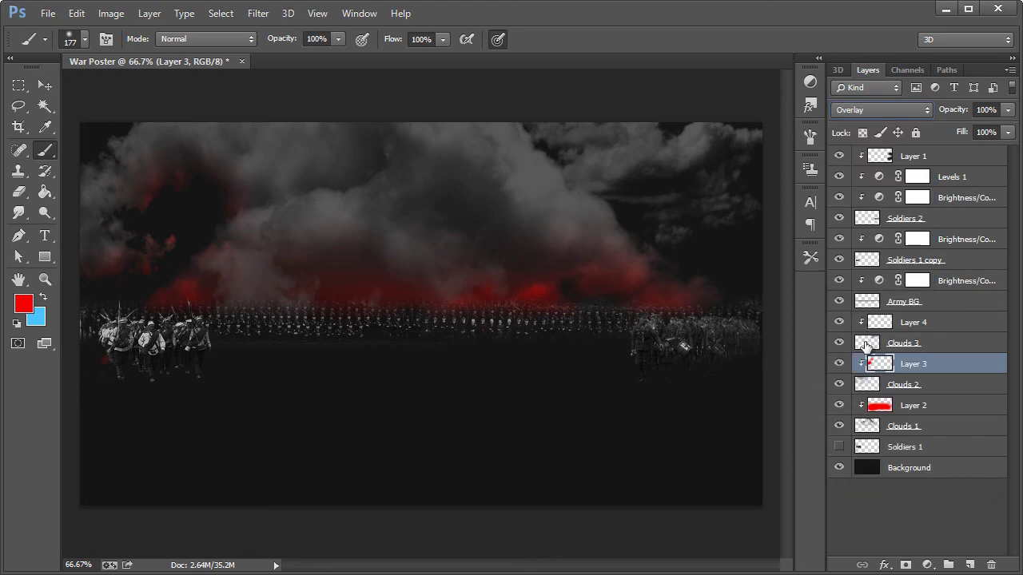
left_click(908, 326)
left_click(894, 110)
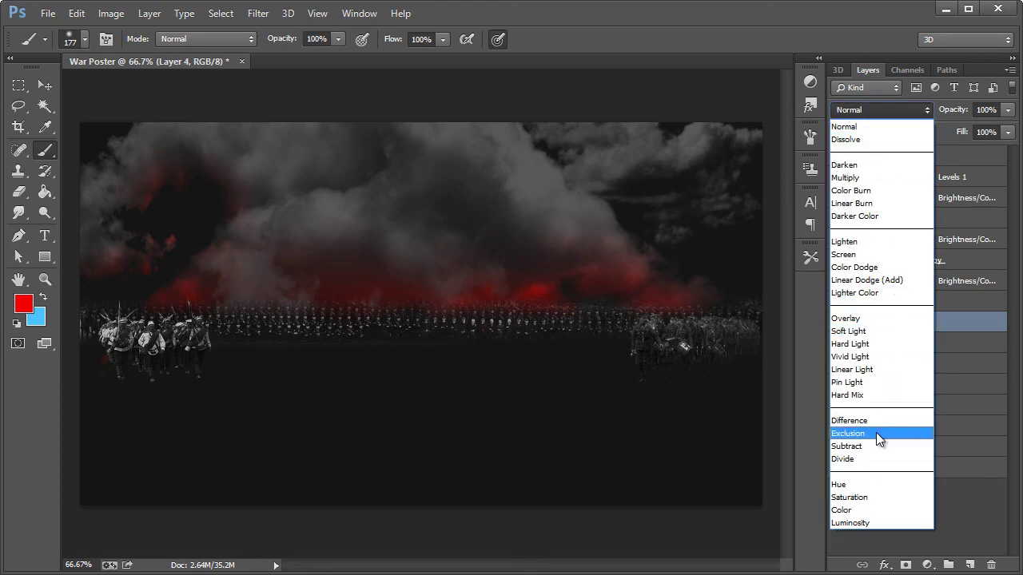
left_click(863, 318)
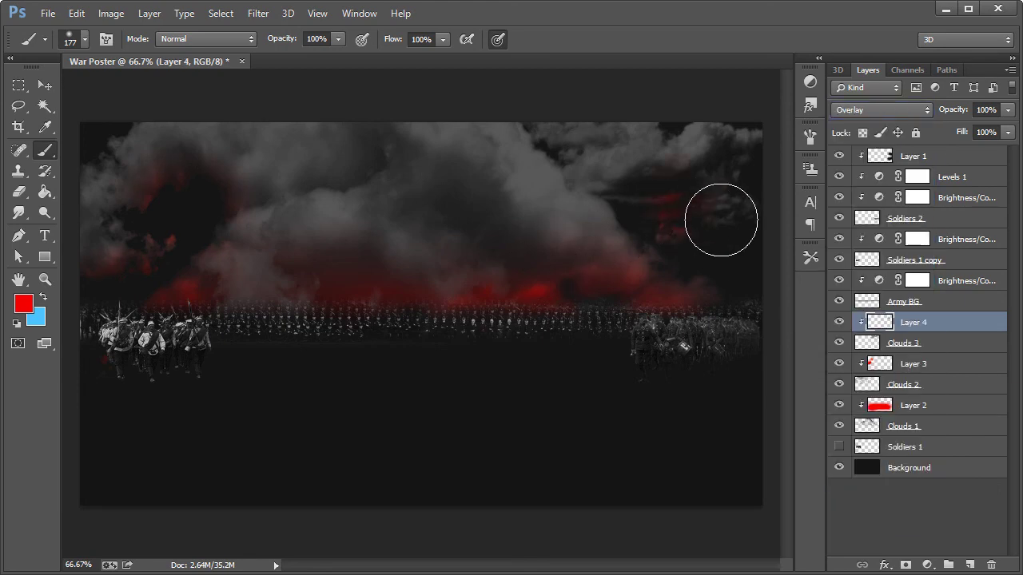
Paint red across the upper-right clouds on Layer 4
mouse_move(680, 271)
left_mouse_down()
mouse_move(747, 234)
mouse_move(605, 228)
mouse_move(598, 216)
mouse_move(558, 205)
mouse_move(643, 237)
left_mouse_up()
left_click(551, 175)
key("ctrl+z")
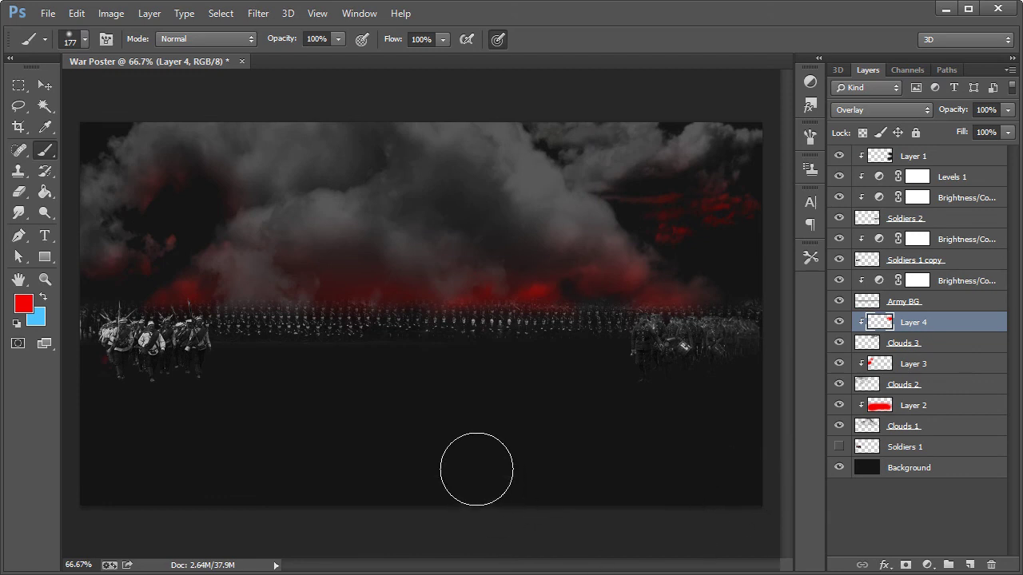
Erase patches of the upper clouds on Clouds 1 with a 279 px soft eraser
left_click(916, 389)
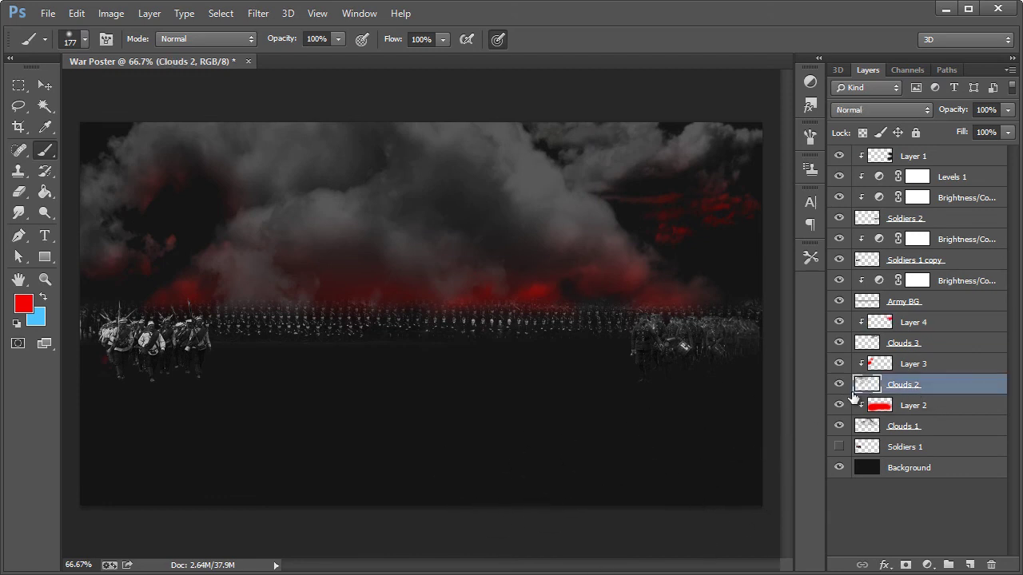
left_click(915, 432)
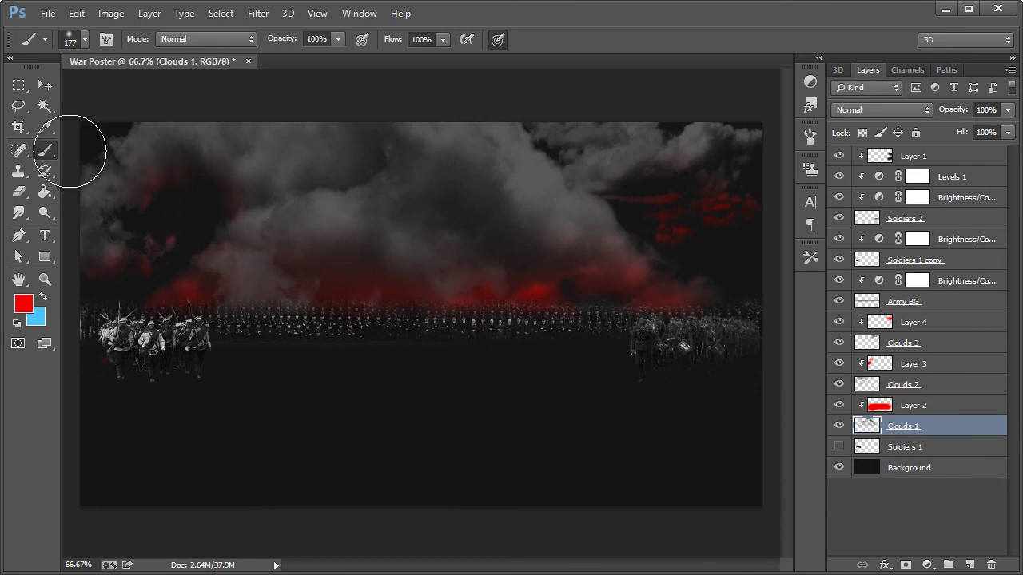
left_click(20, 192)
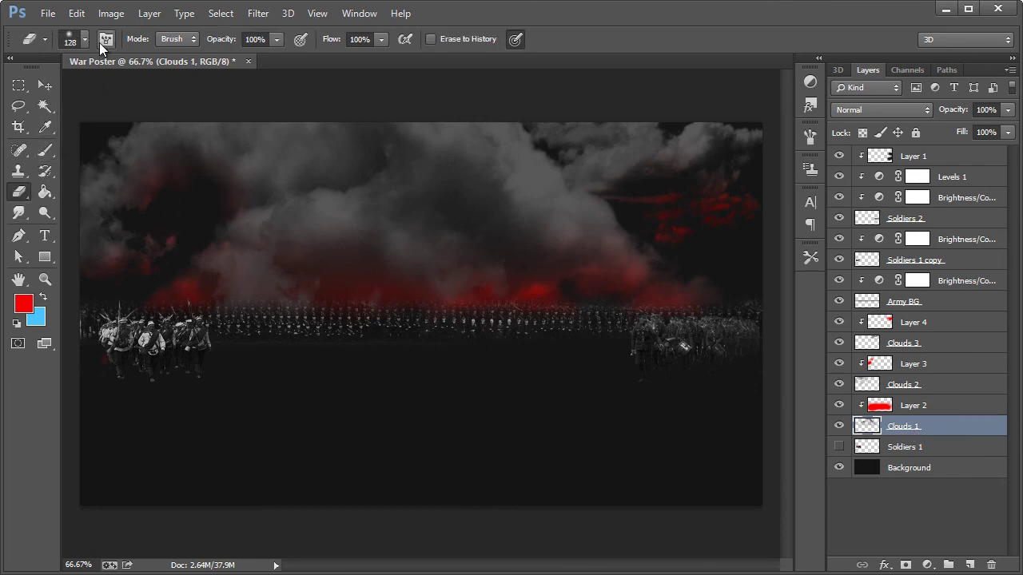
left_click(94, 41)
left_click_drag(151, 87, 165, 90)
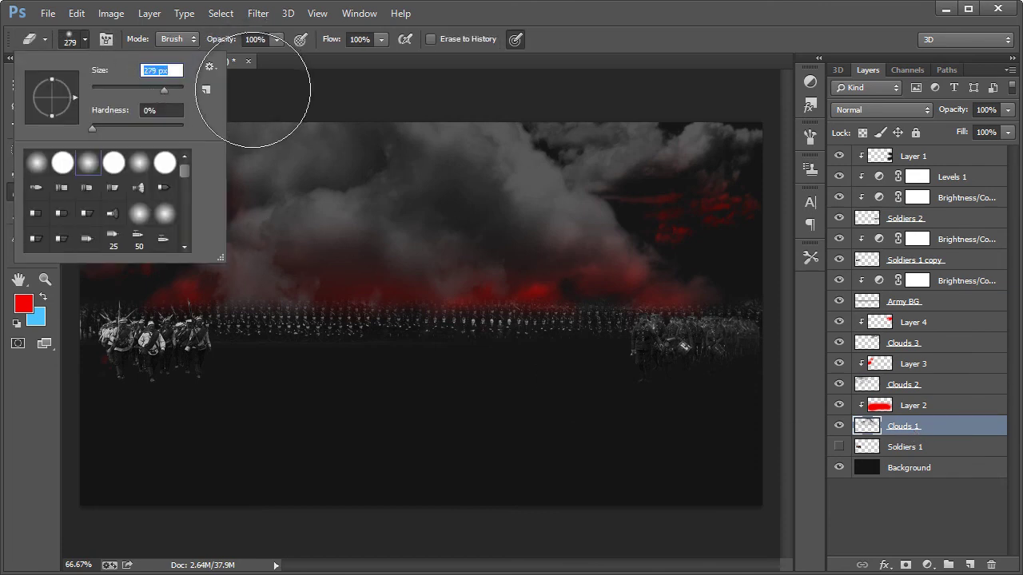
left_click(444, 172)
mouse_move(443, 172)
left_mouse_down()
mouse_move(467, 152)
mouse_move(512, 163)
left_mouse_up()
mouse_move(547, 211)
left_mouse_down()
mouse_move(561, 181)
mouse_move(599, 155)
left_mouse_up()
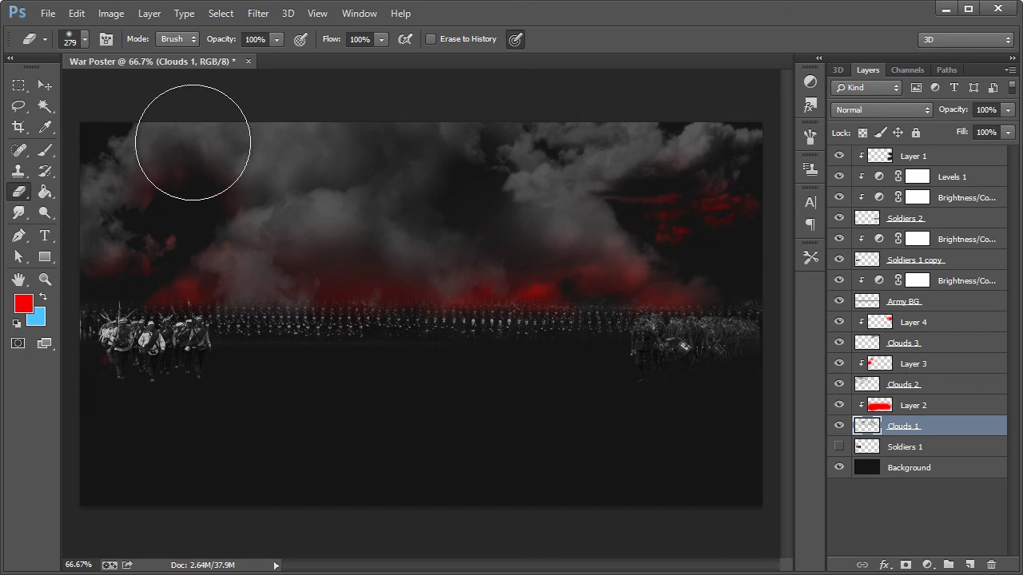
Erase the clouds across the top middle of the poster on Clouds 2
left_click(908, 384)
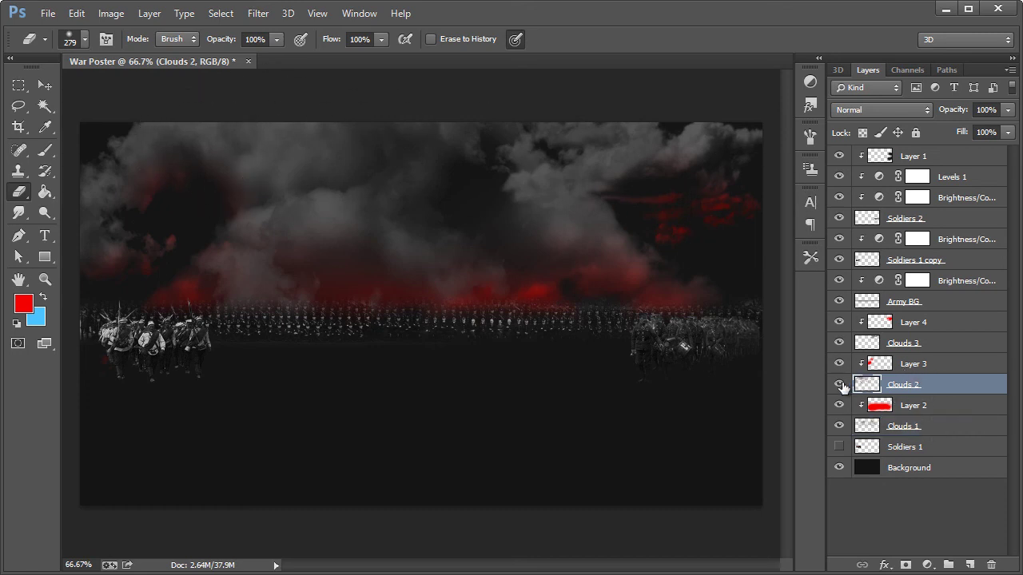
left_click(838, 384)
left_click(838, 384)
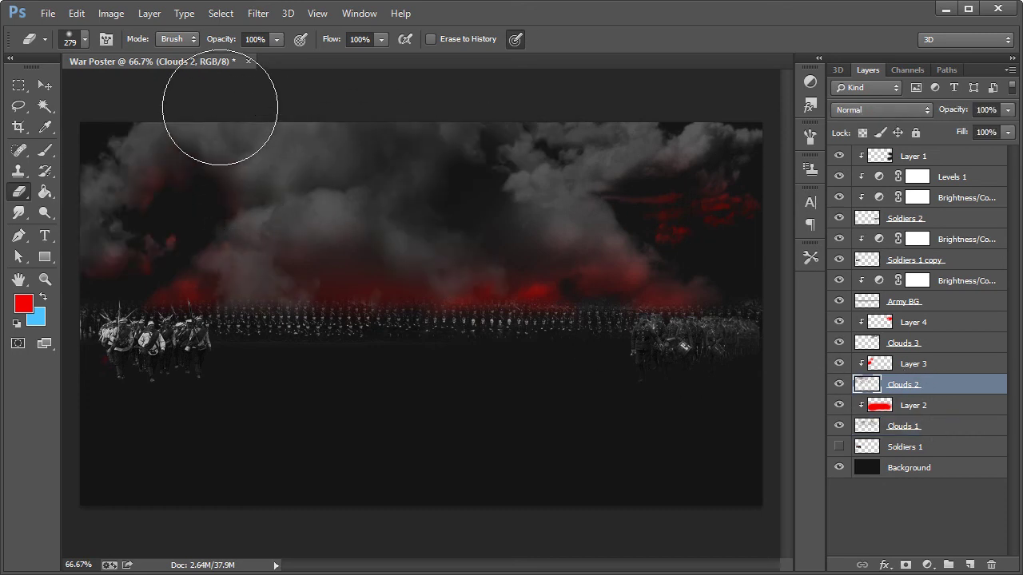
mouse_move(221, 103)
left_mouse_down()
mouse_move(295, 93)
mouse_move(365, 114)
left_mouse_up()
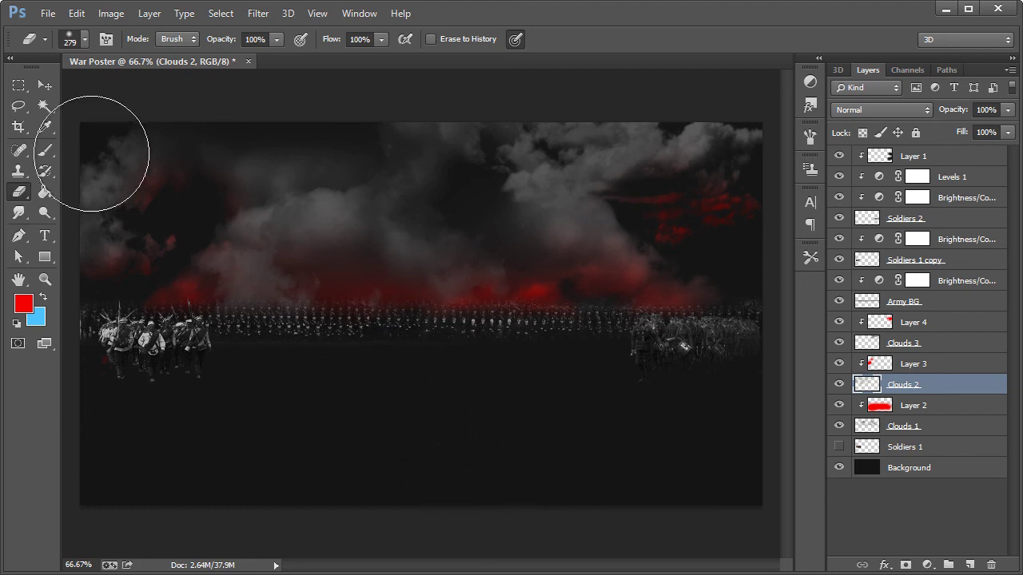
left_click(44, 85)
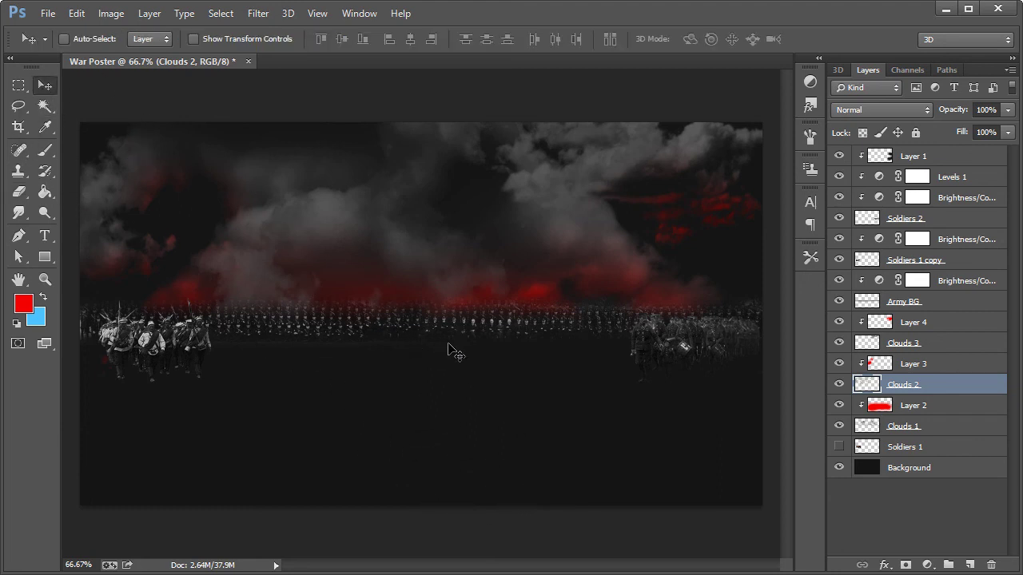